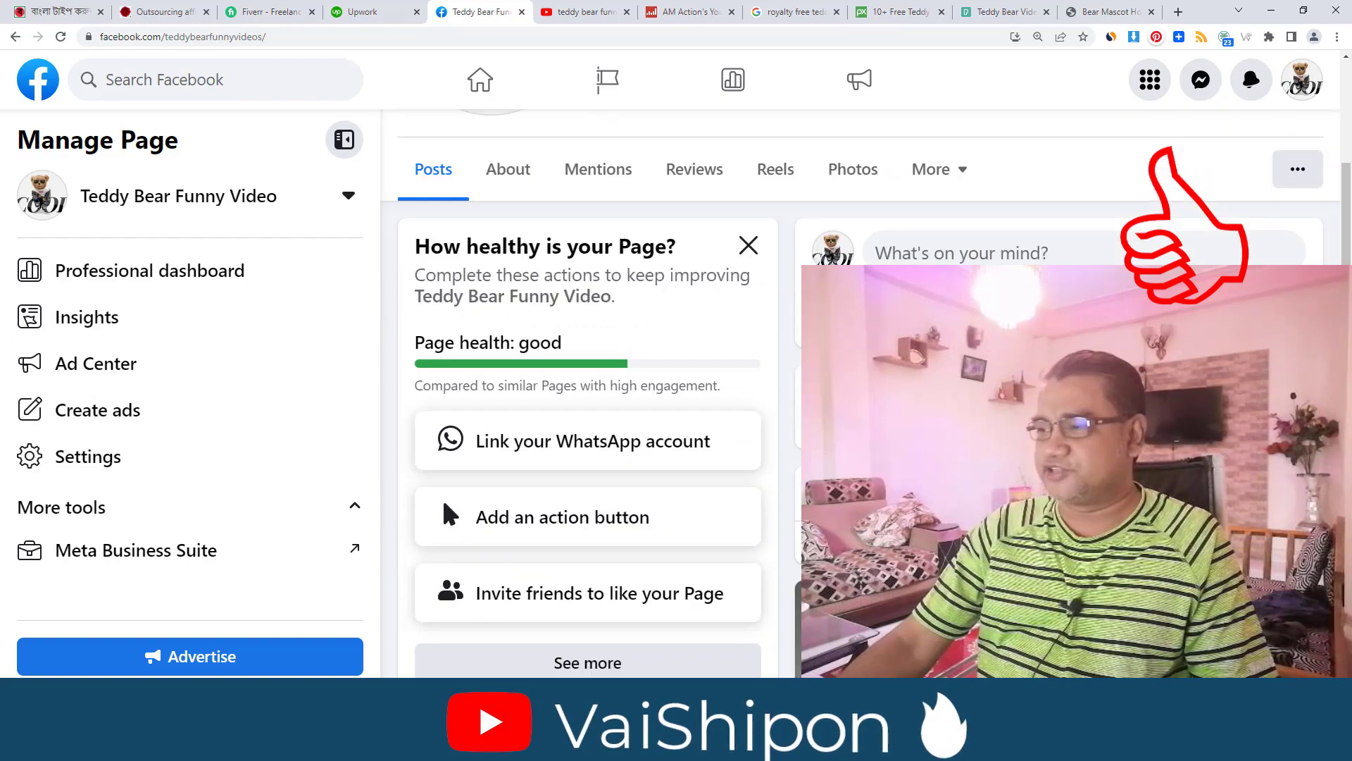
Review the Teddy Bear Funny Video page's intro details on Facebook, and check the matching YouTube channel's name
scroll(585, 423, "down", 7)
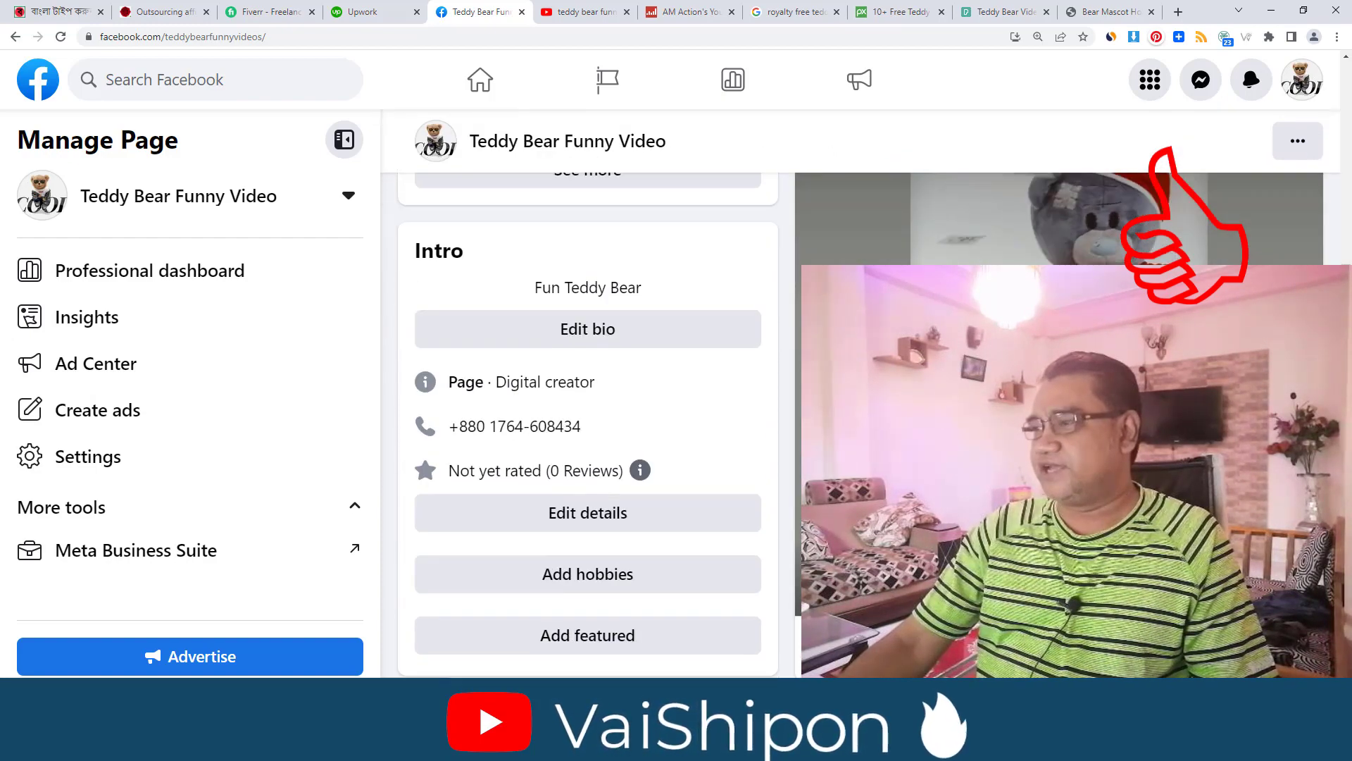
scroll(585, 423, "up", 2)
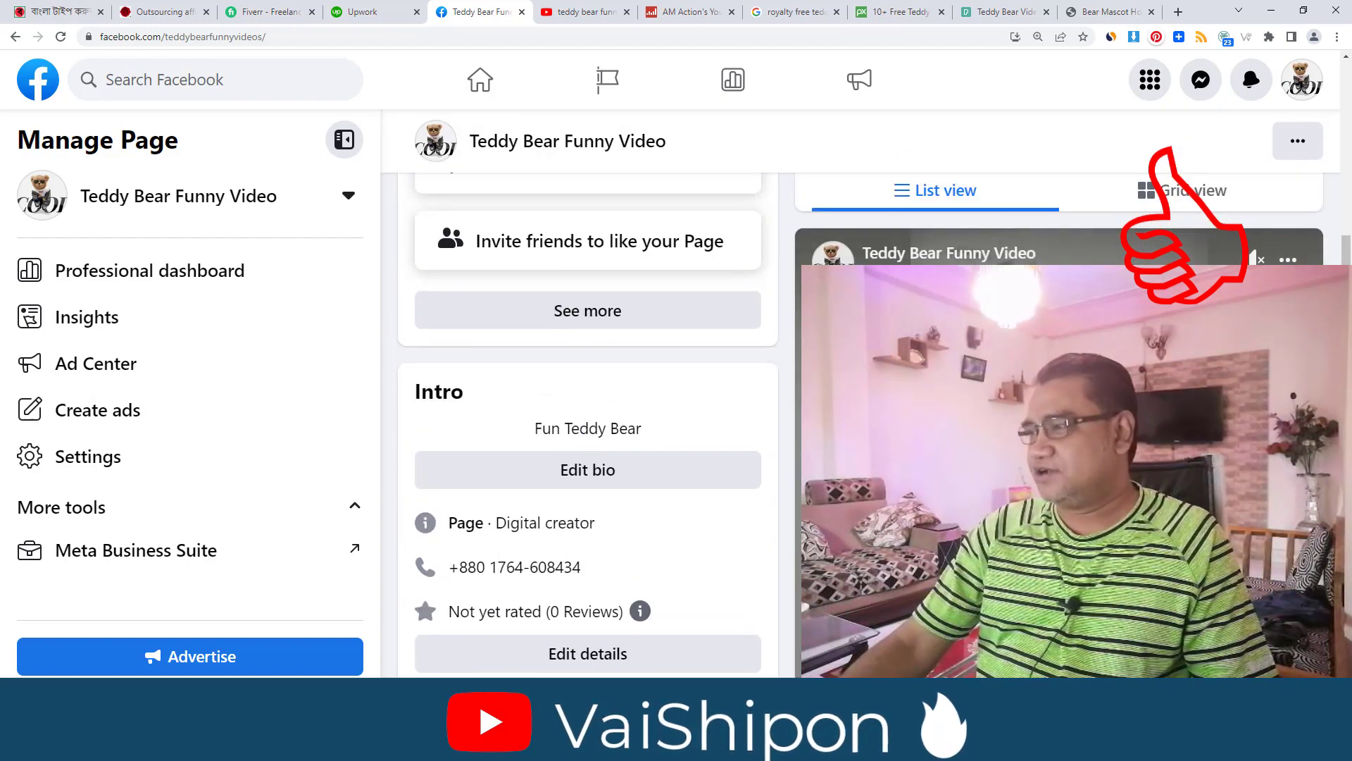
scroll(584, 423, "down", 3)
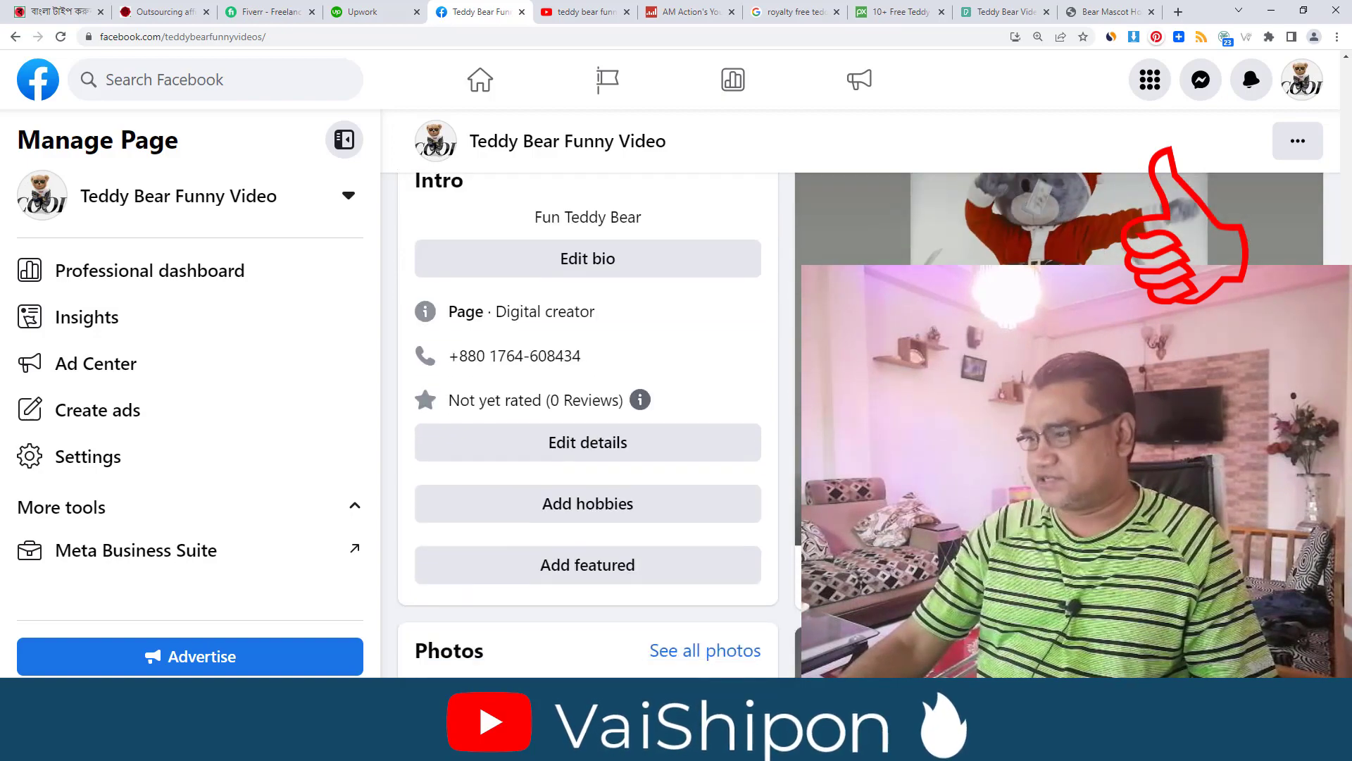
scroll(584, 423, "up", 3)
scroll(734, 415, "up", 10)
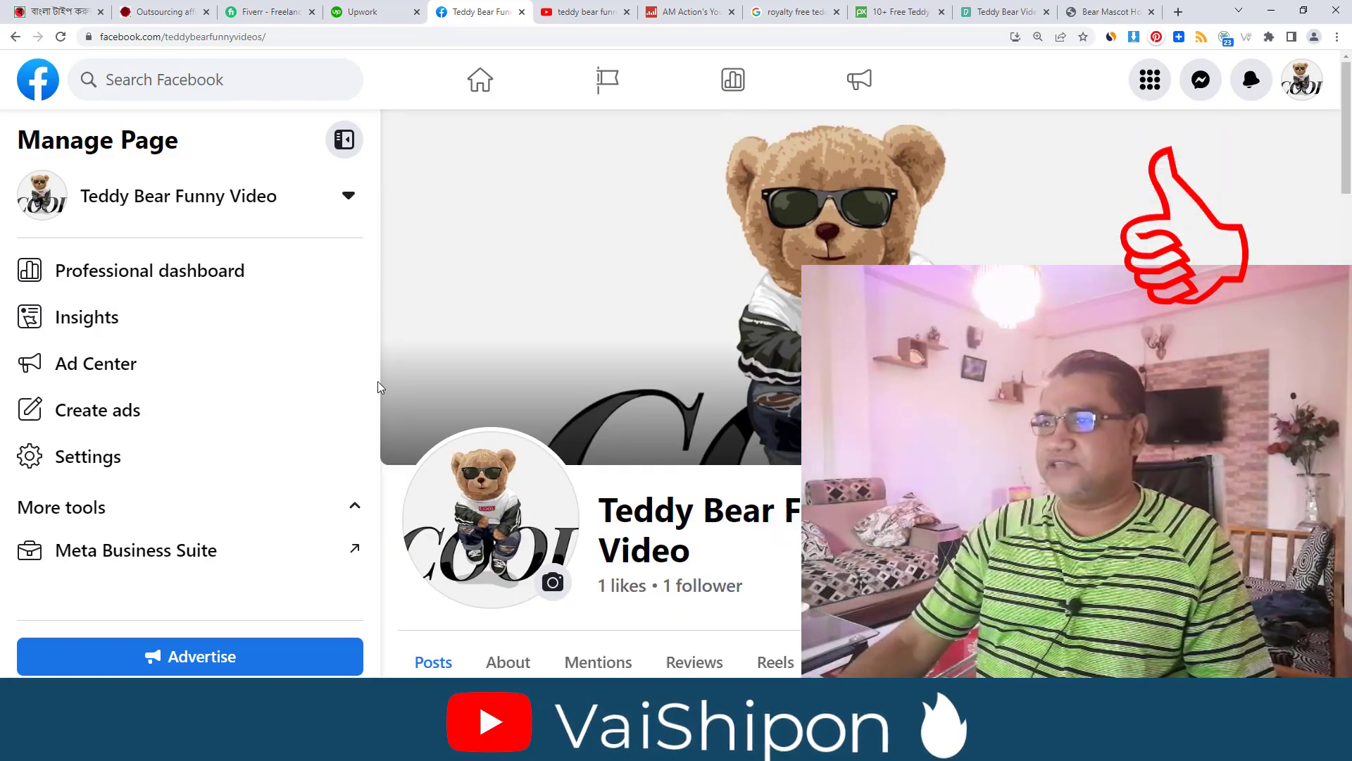
key("ctrl+Tab")
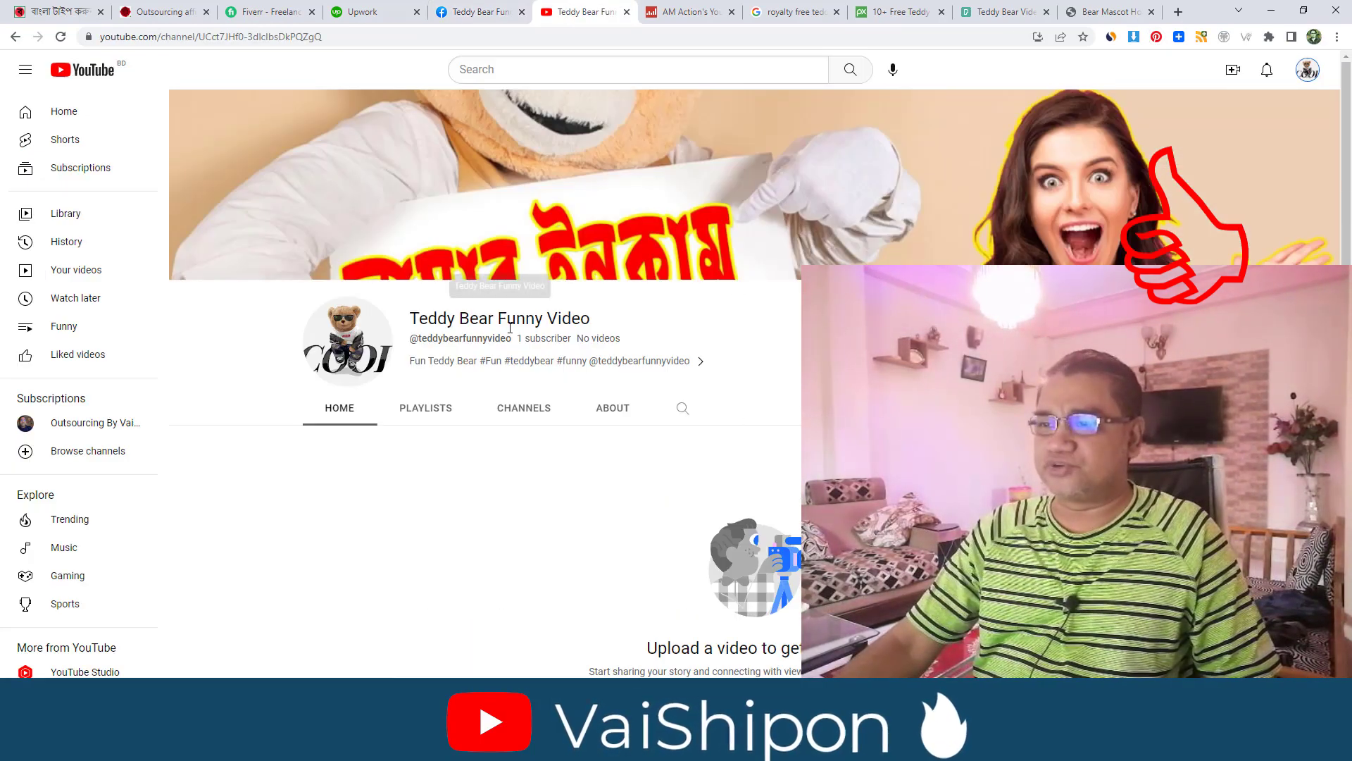
left_click_drag(415, 318, 631, 328)
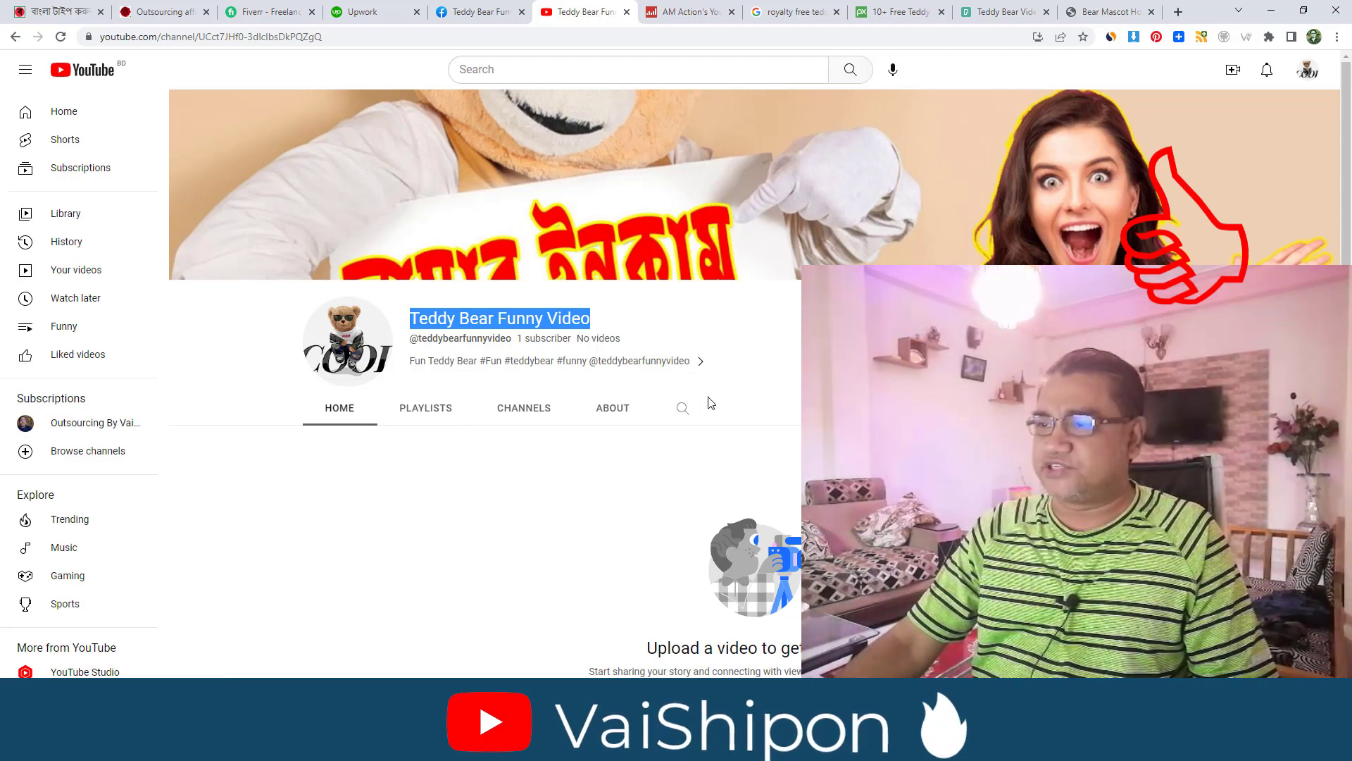
left_click(477, 12)
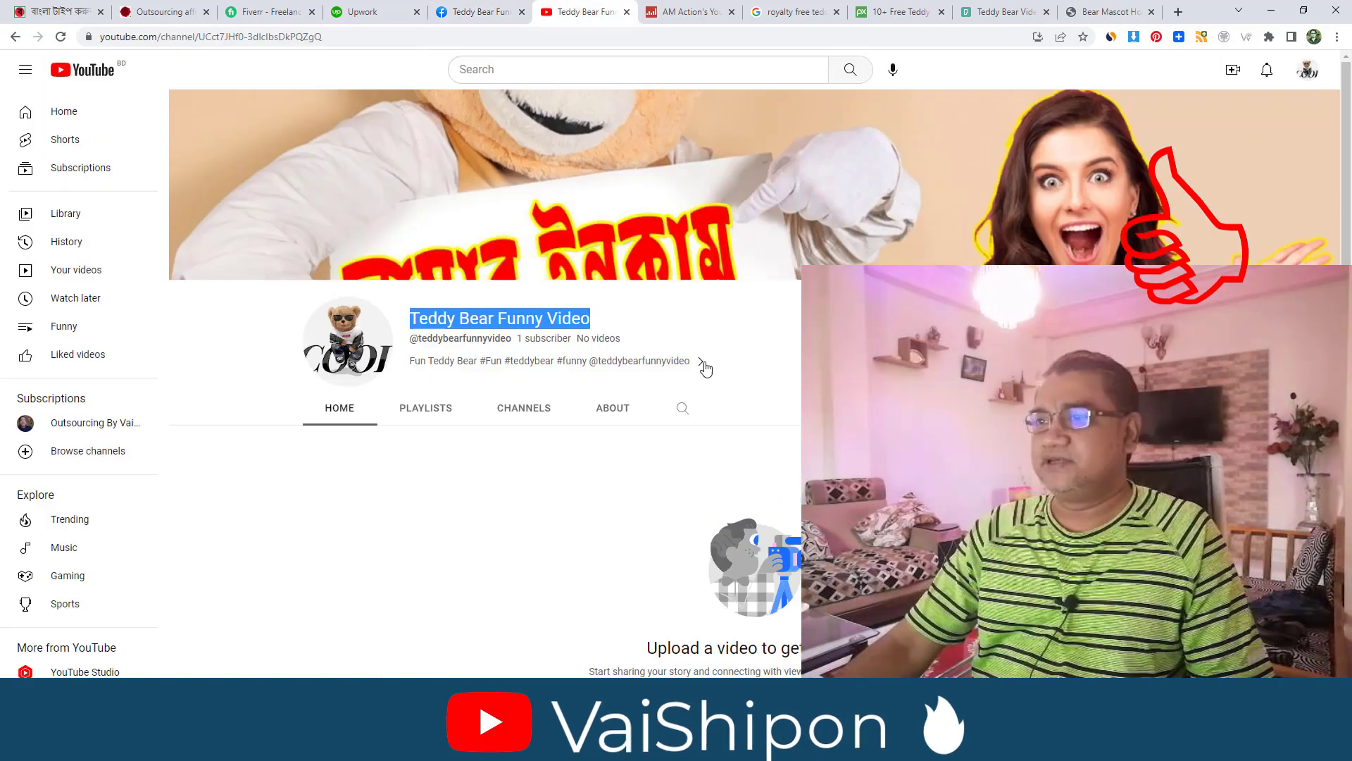
left_click(584, 12)
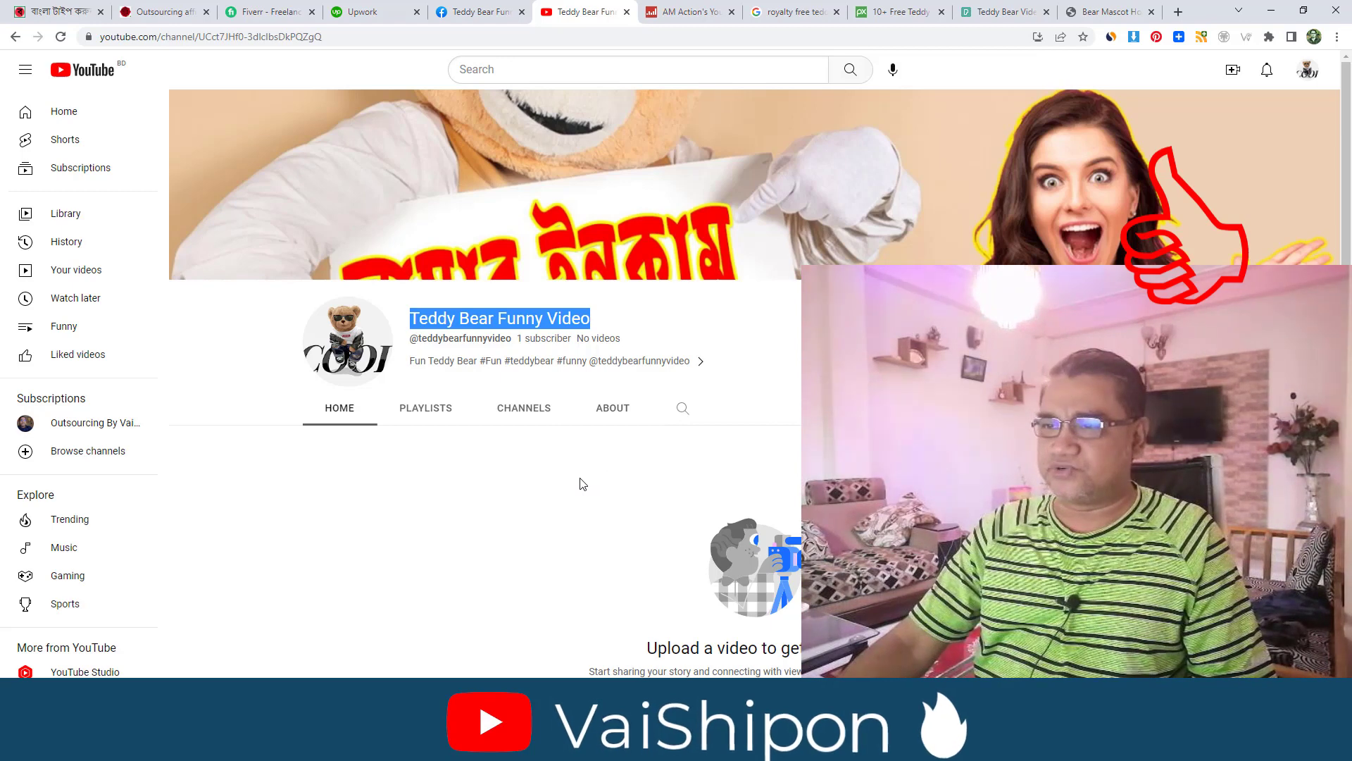
Switch to Camtasia and delete the 99999 clip from Track 2
left_click(586, 559)
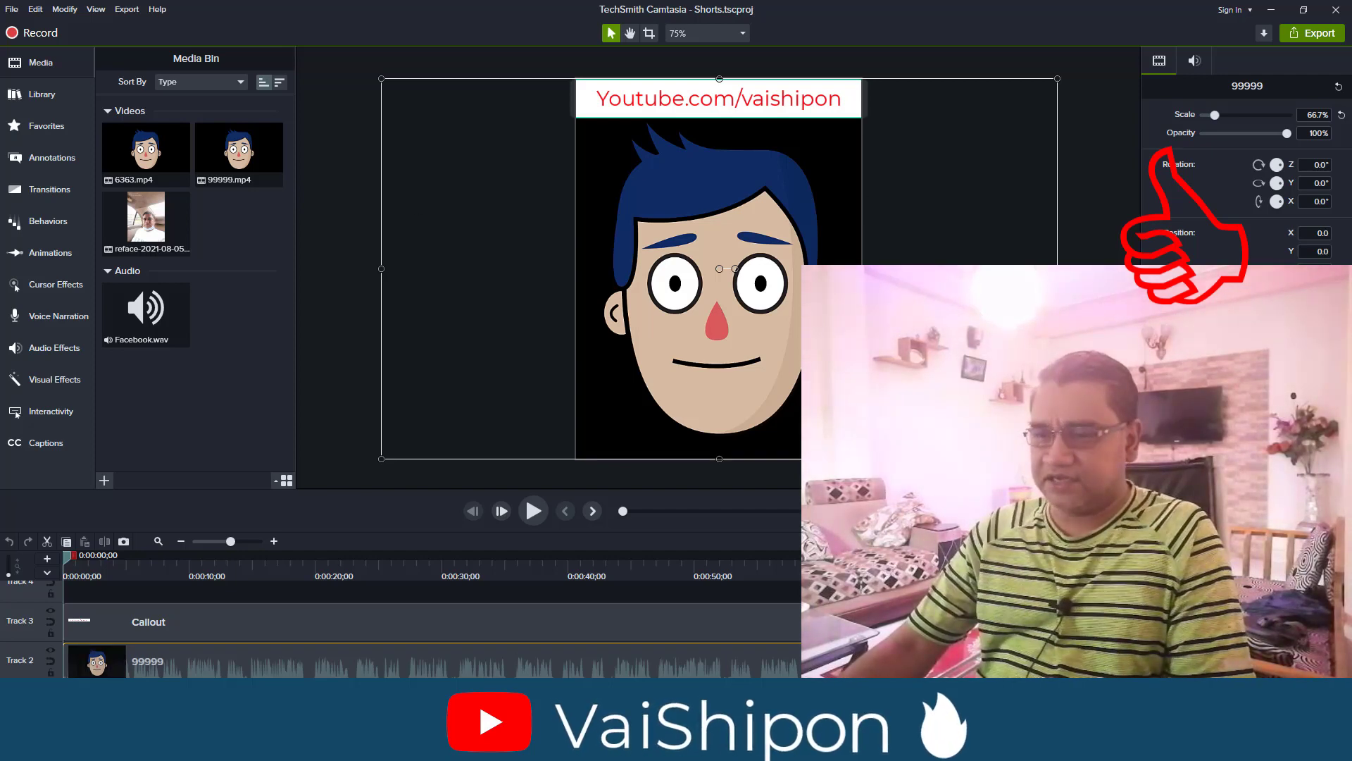
left_click(525, 666)
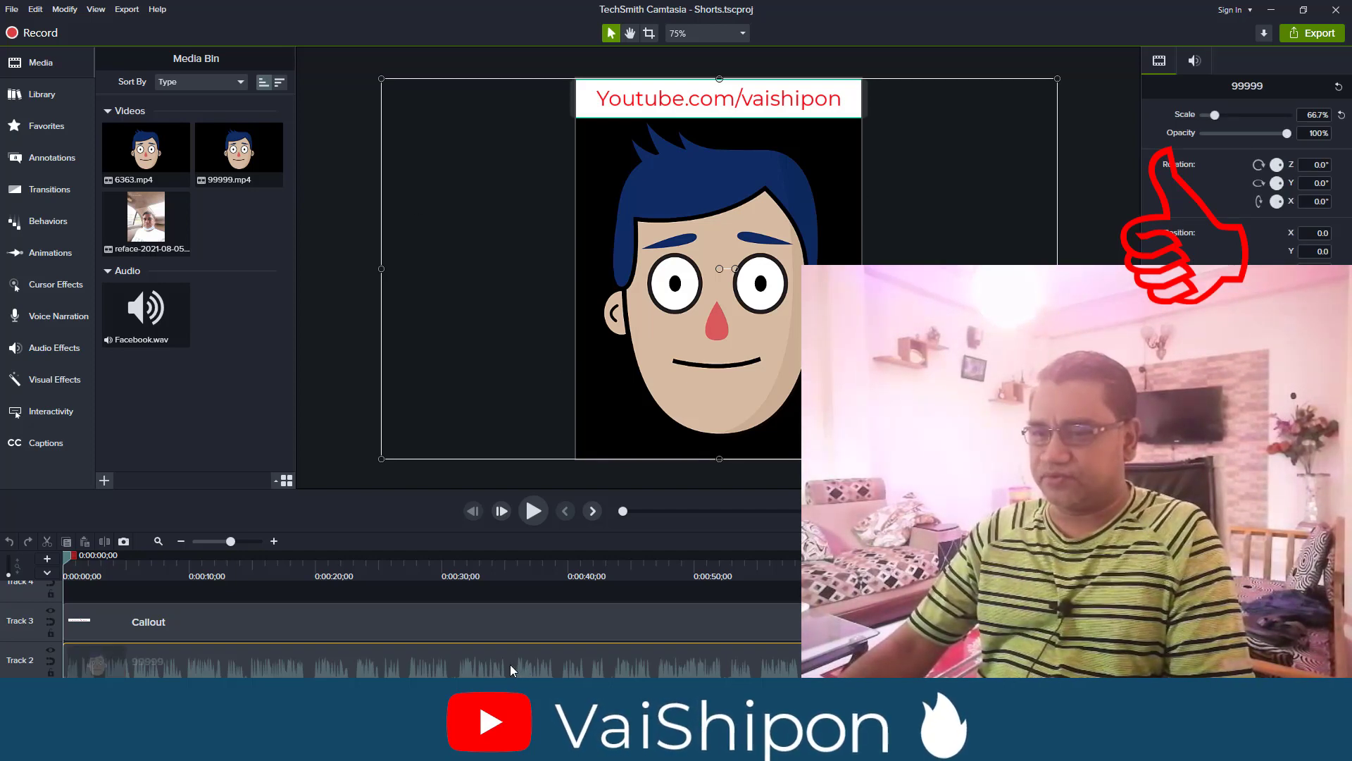
key("Delete")
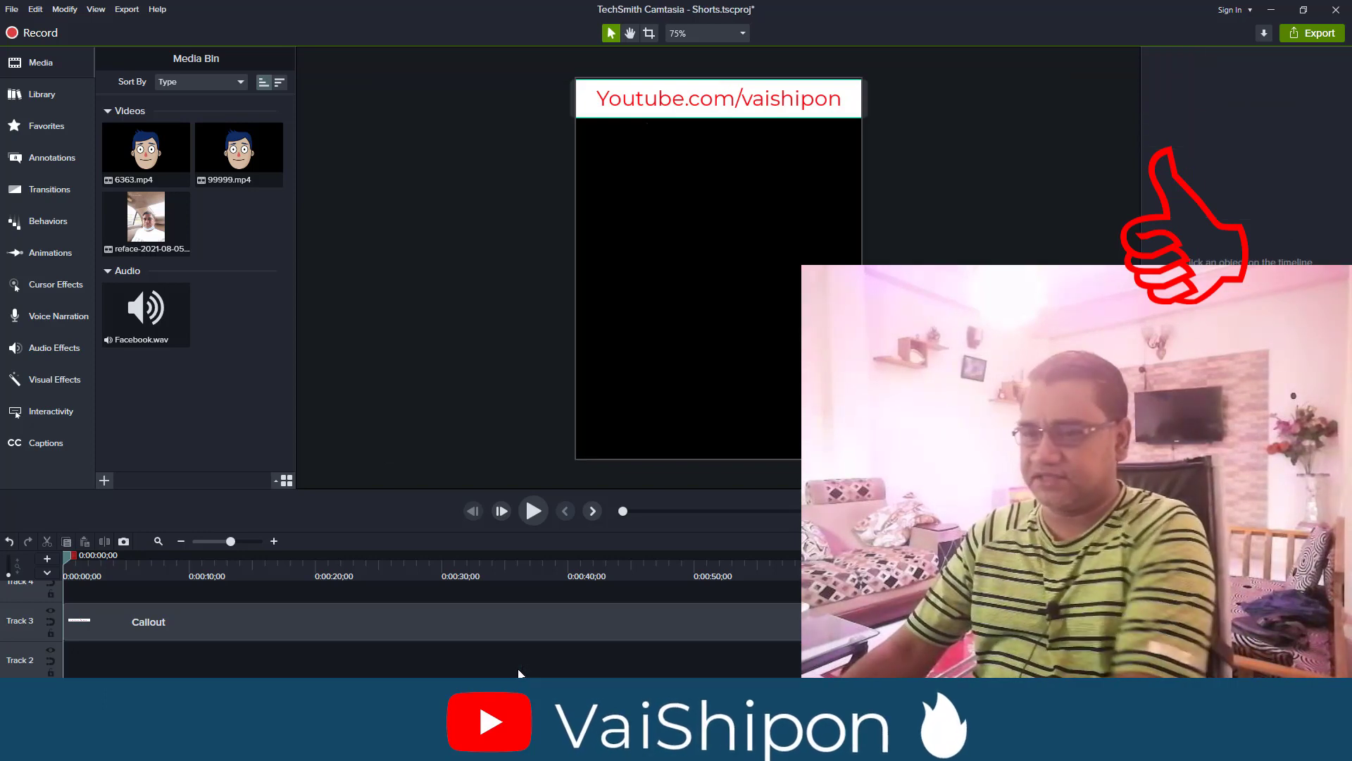
Copy the handle teddybearfunnyvideo from the Teddy Bear Funny Video channel page on YouTube
left_click(782, 97)
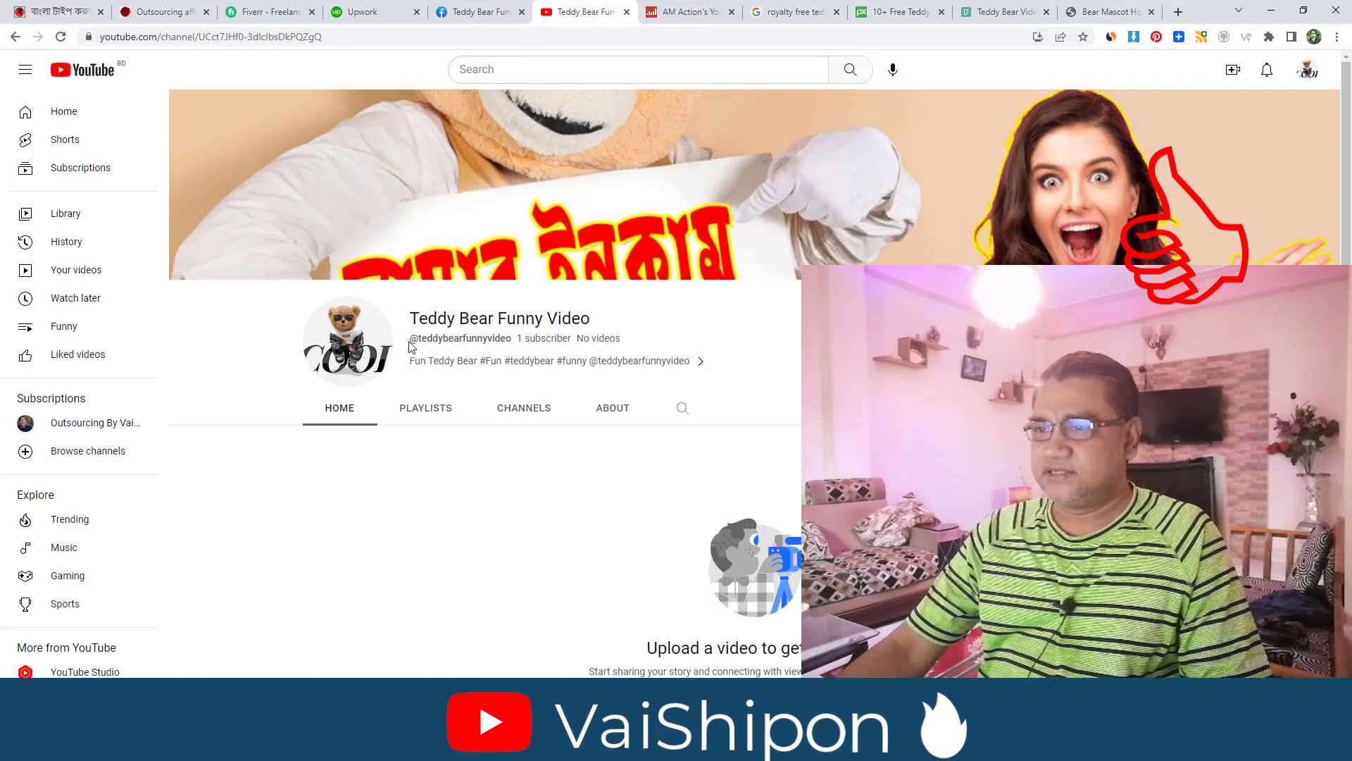
left_click_drag(419, 341, 512, 340)
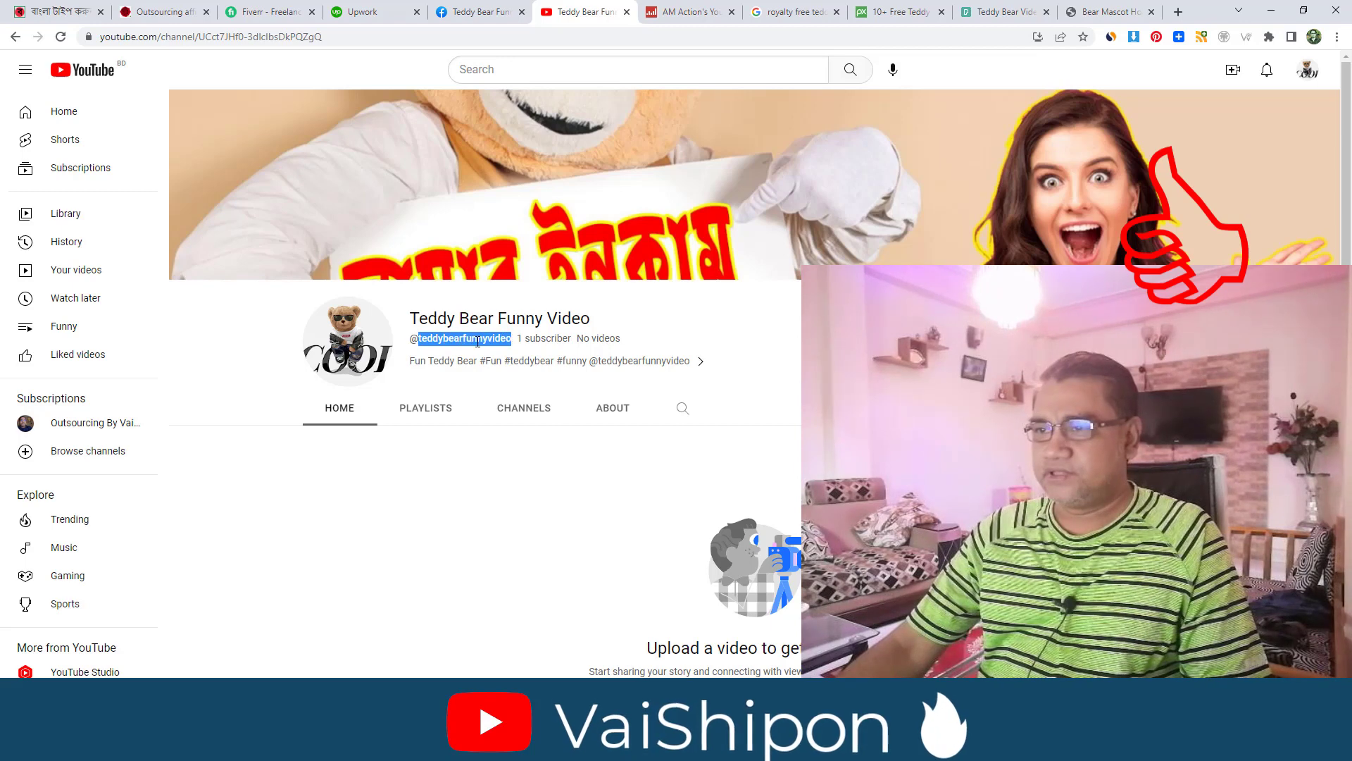
right_click(476, 339)
left_click(487, 347)
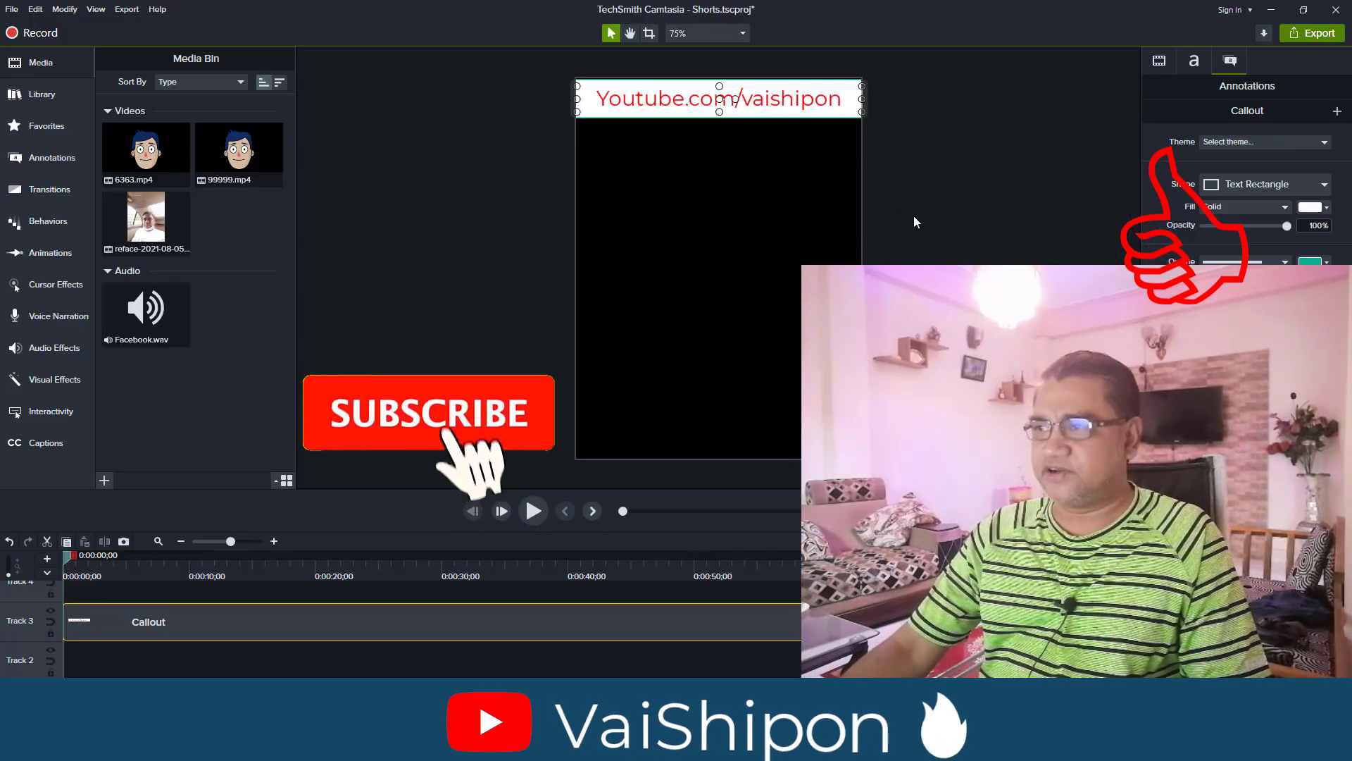
double_click(782, 105)
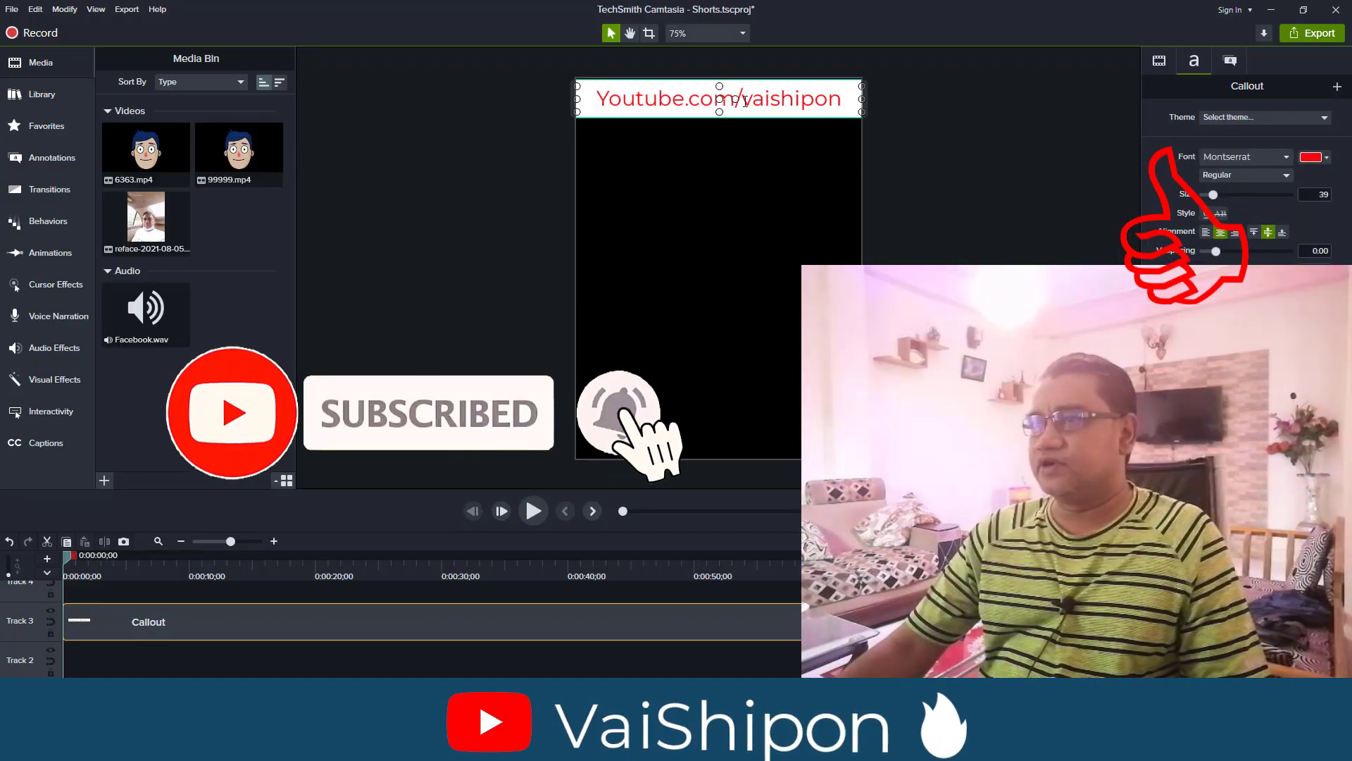
left_click_drag(742, 98, 833, 102)
key("ctrl+v")
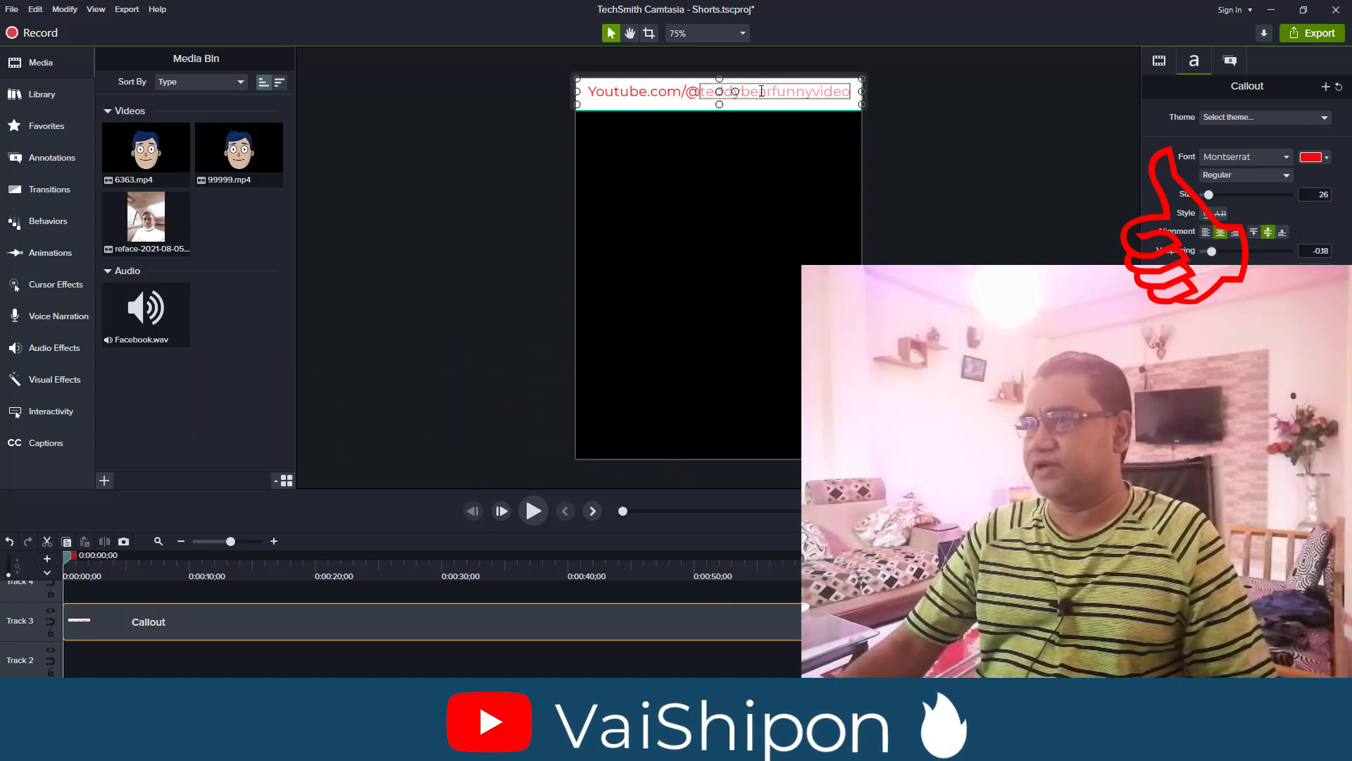
left_click(1308, 161)
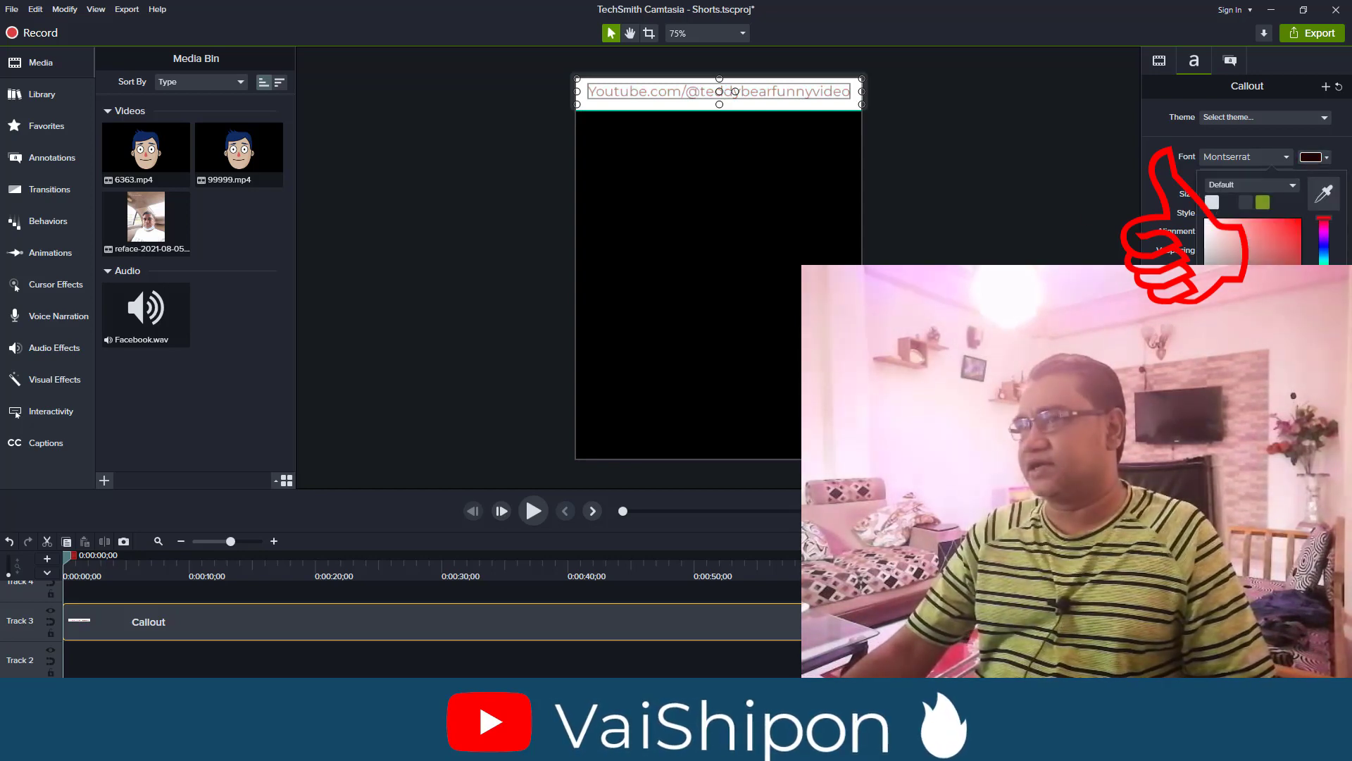
key("Escape")
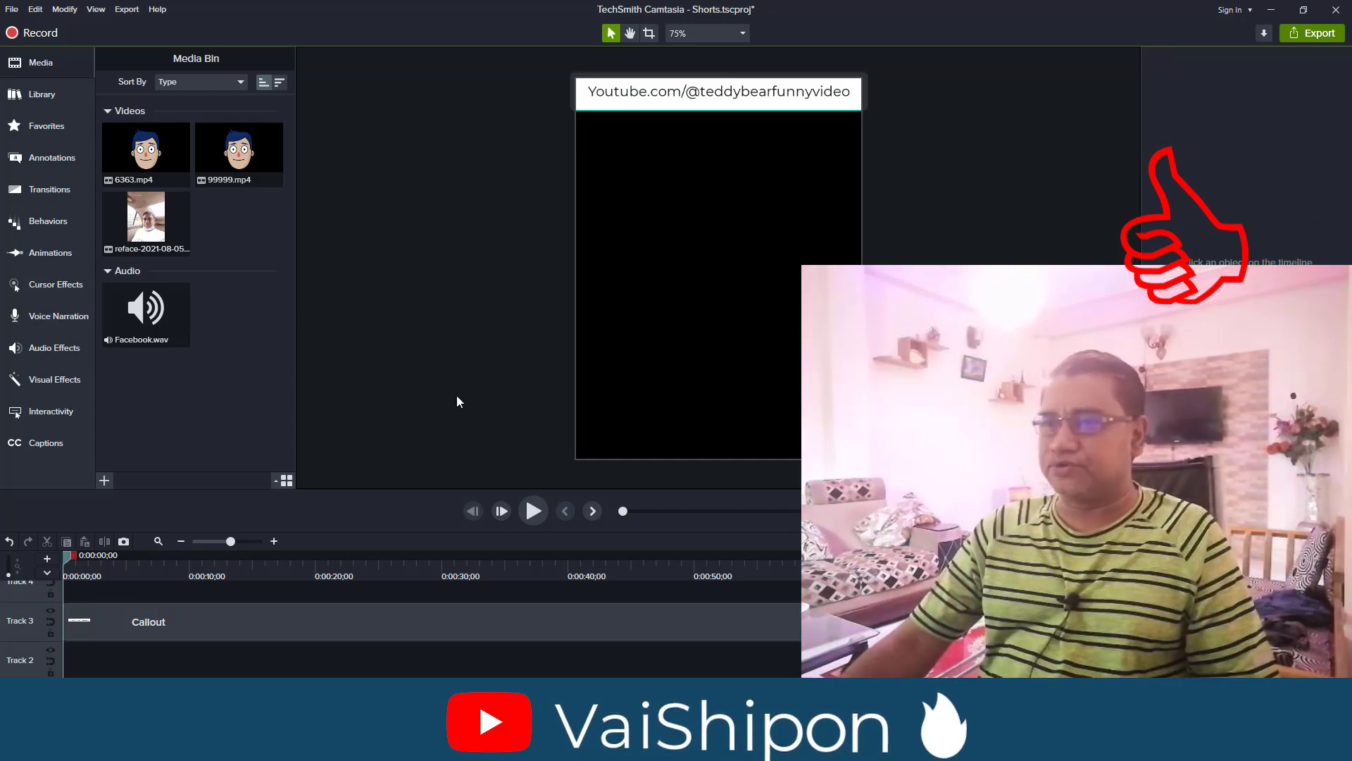
Show the callout annotations, and switch to YouTube to search the Outsourcing By VaiShipon channel for camtasia videos
left_click_drag(124, 159, 51, 133)
left_click(52, 158)
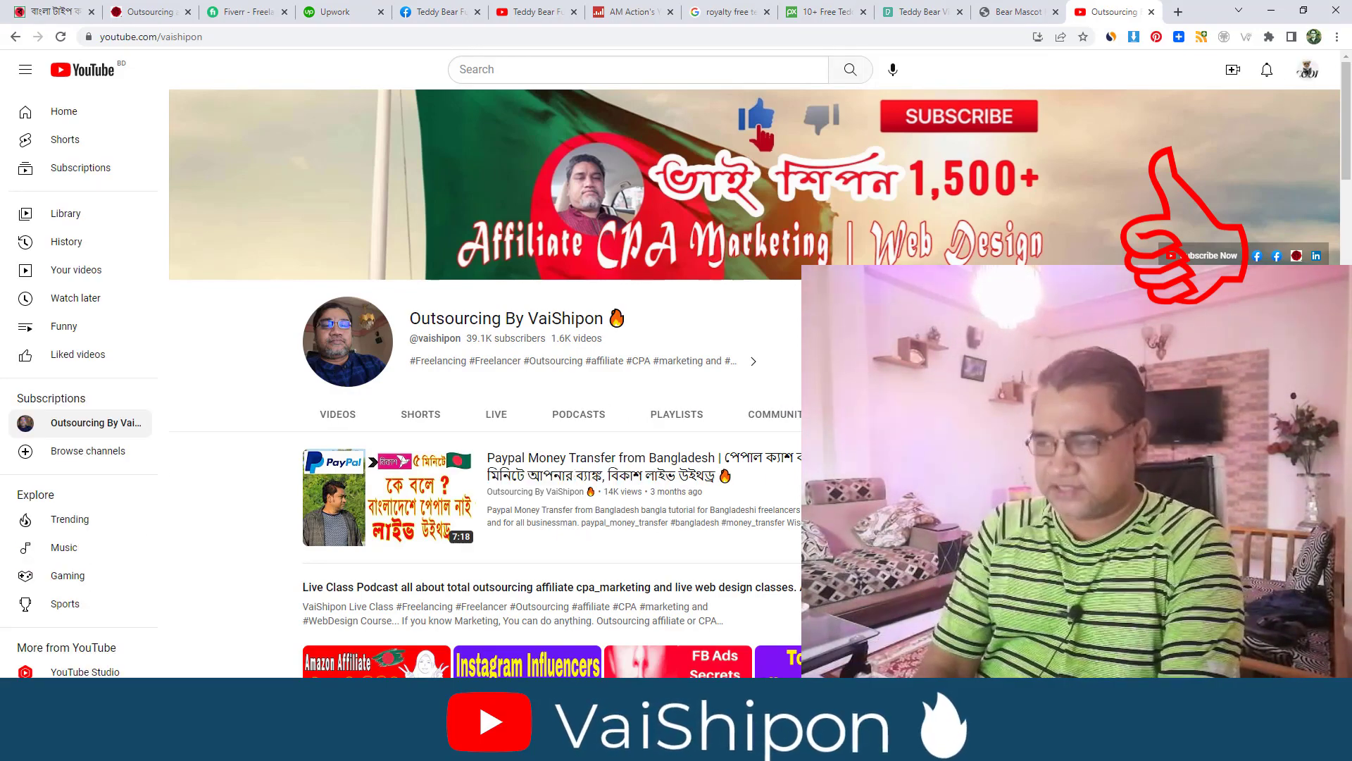
key("Return")
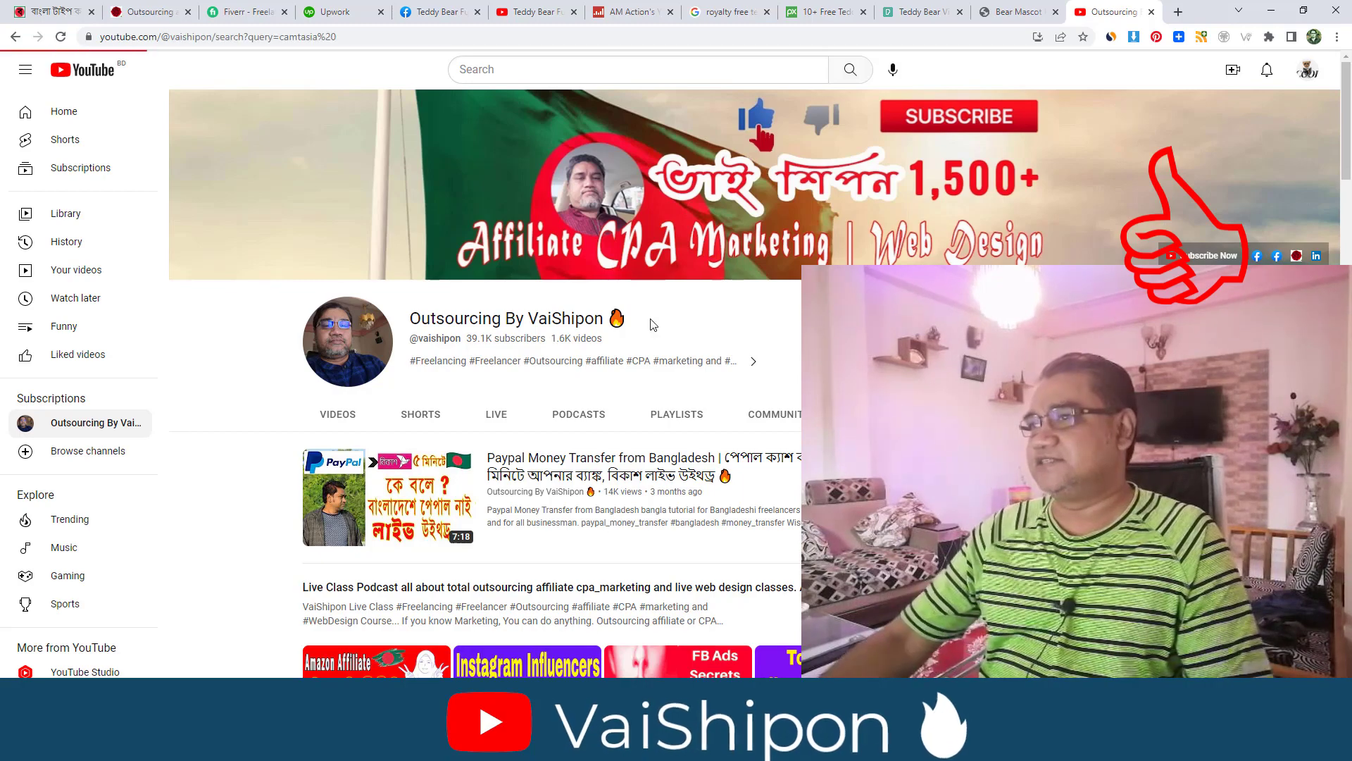
scroll(513, 450, "down", 5)
scroll(512, 451, "down", 8)
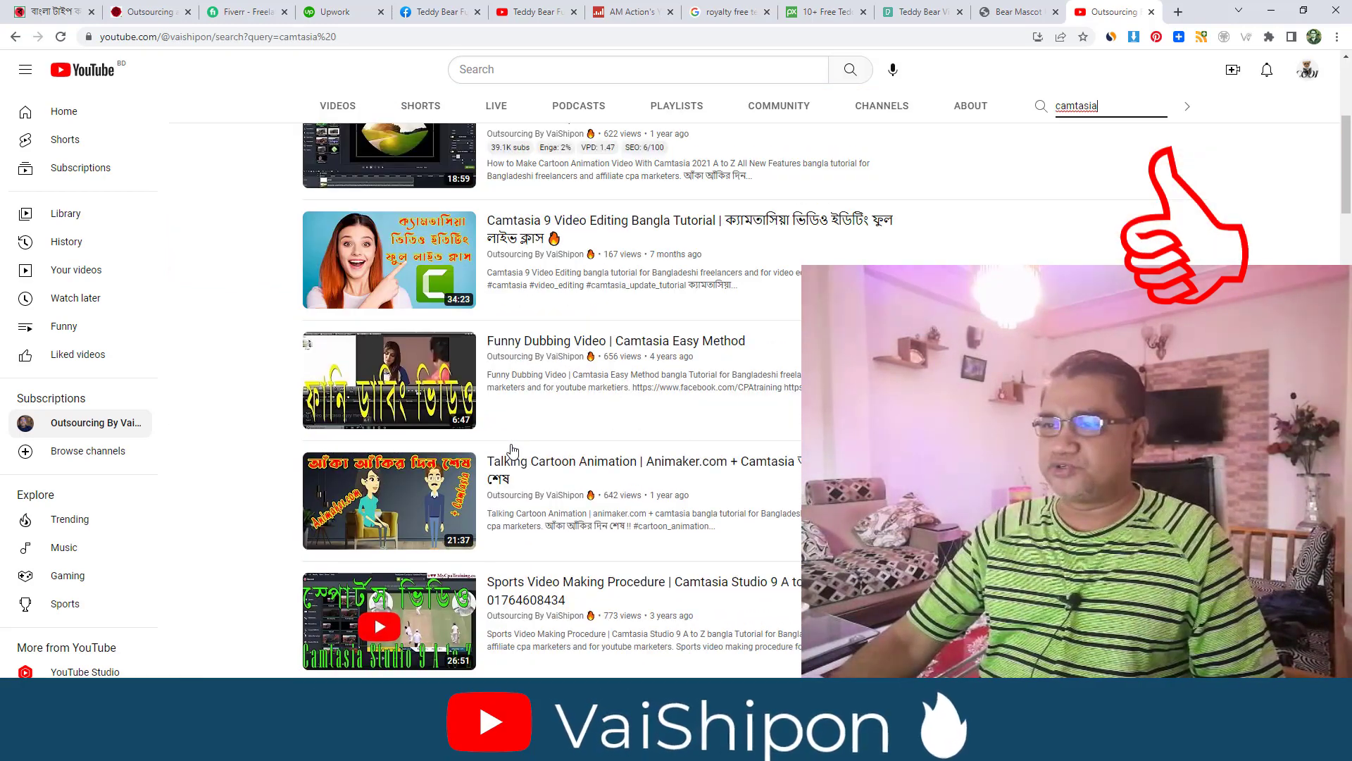
scroll(512, 451, "up", 13)
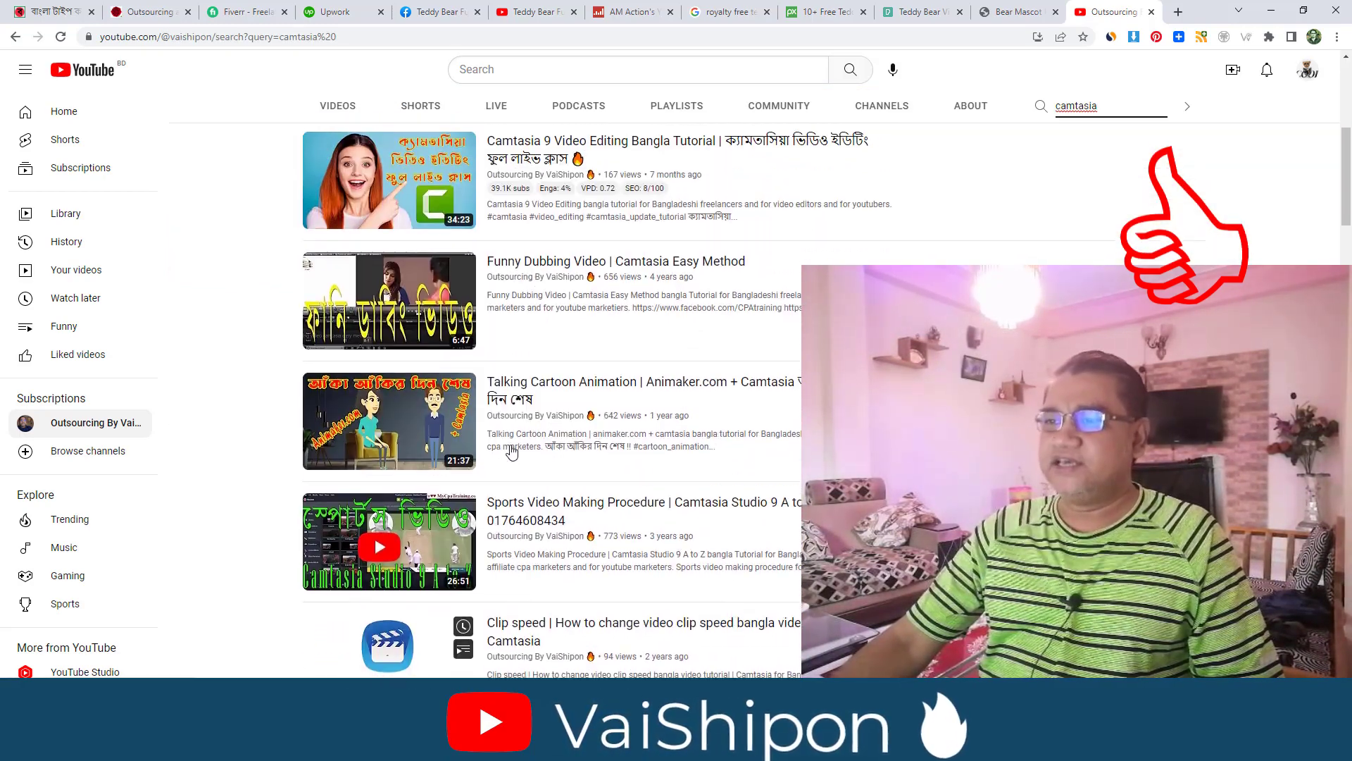
Return to Camtasia and import the vertical 2160 x 3840 Pexels teddy bear video into the media bin
key("alt+Tab")
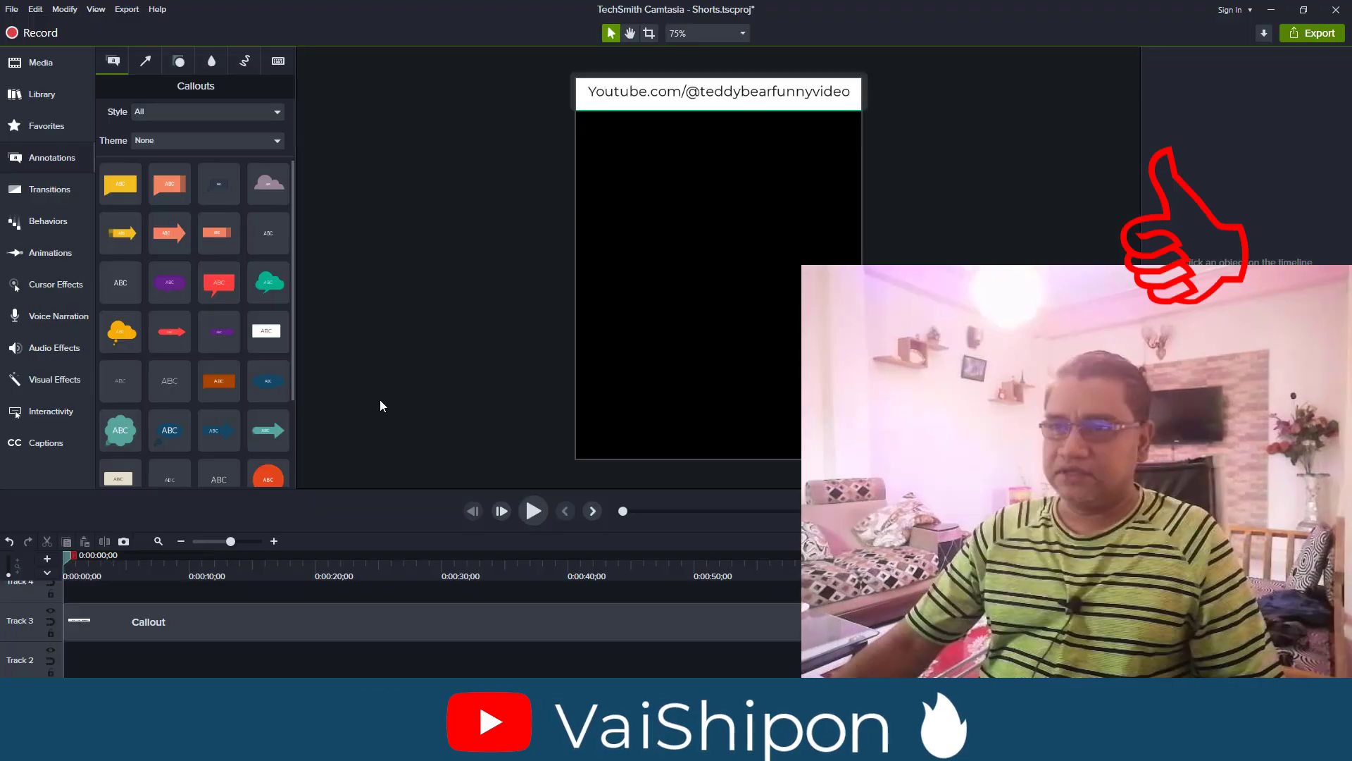
left_click(42, 74)
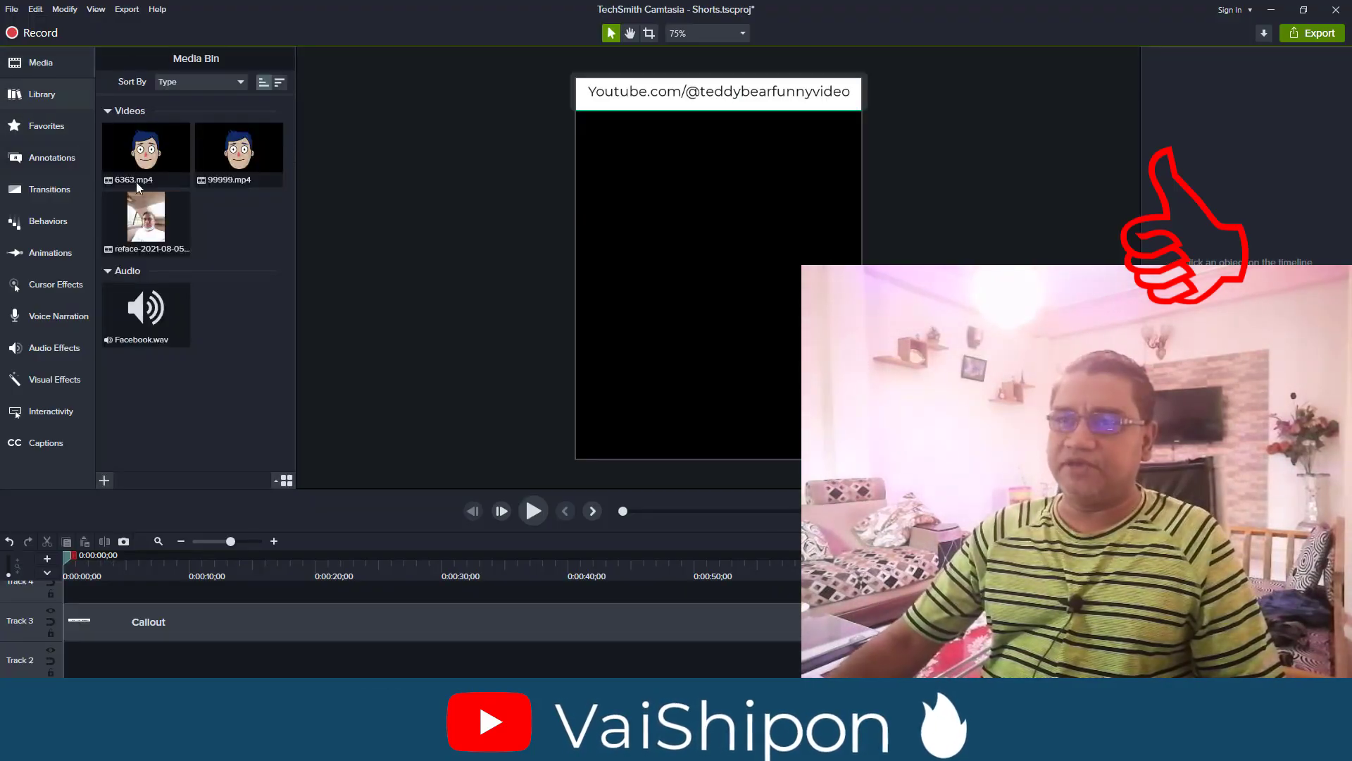
right_click(245, 337)
left_click(294, 348)
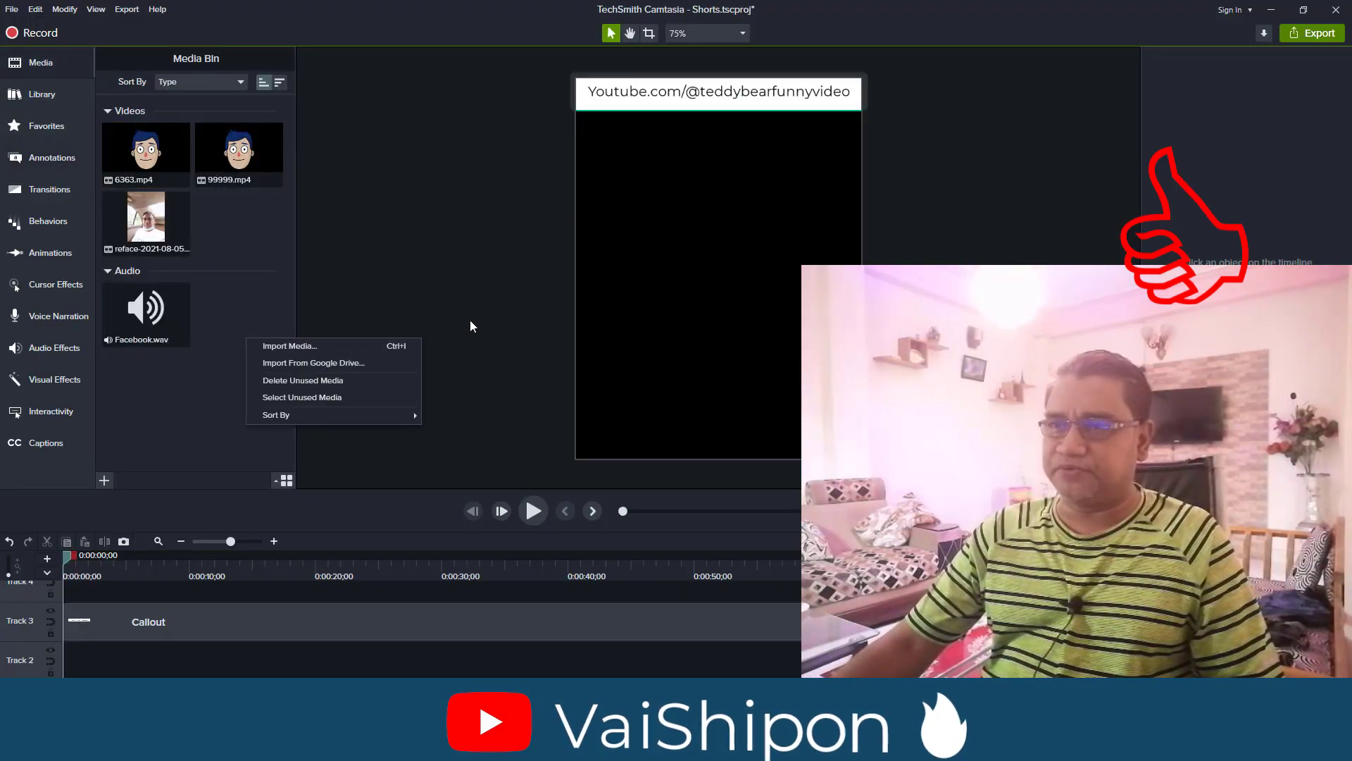
double_click(612, 334)
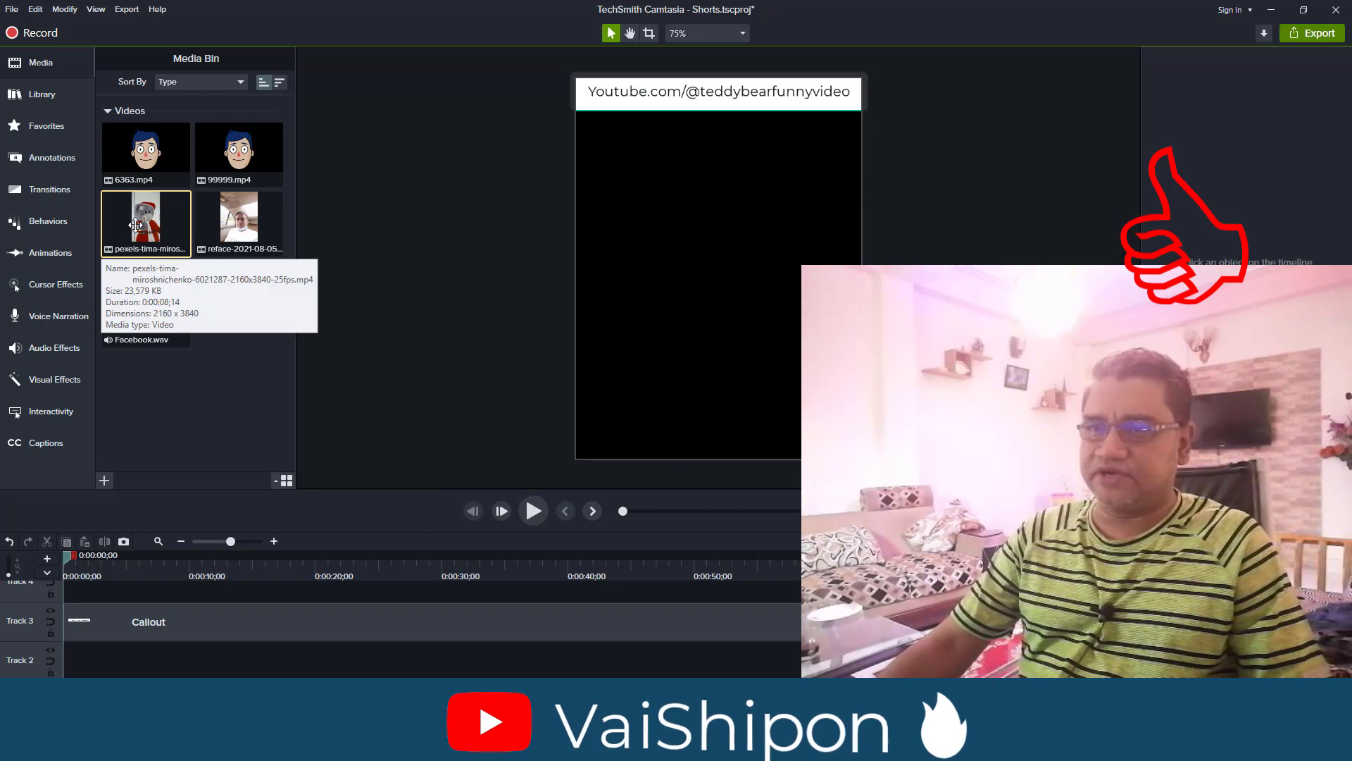
Place the teddy bear clip at the start of Track 2 and scale it to about 25.5% to fill the canvas
left_click_drag(155, 512, 105, 662)
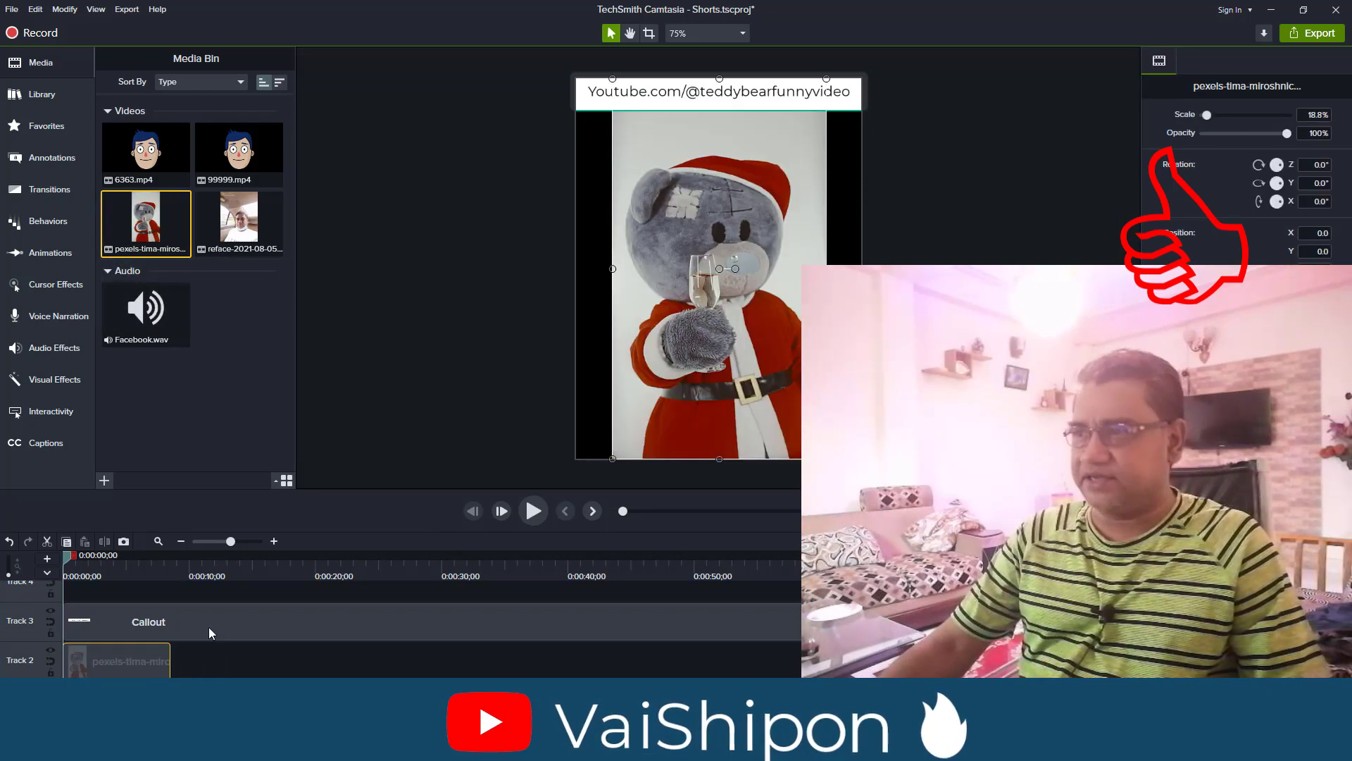
left_click_drag(614, 457, 577, 480)
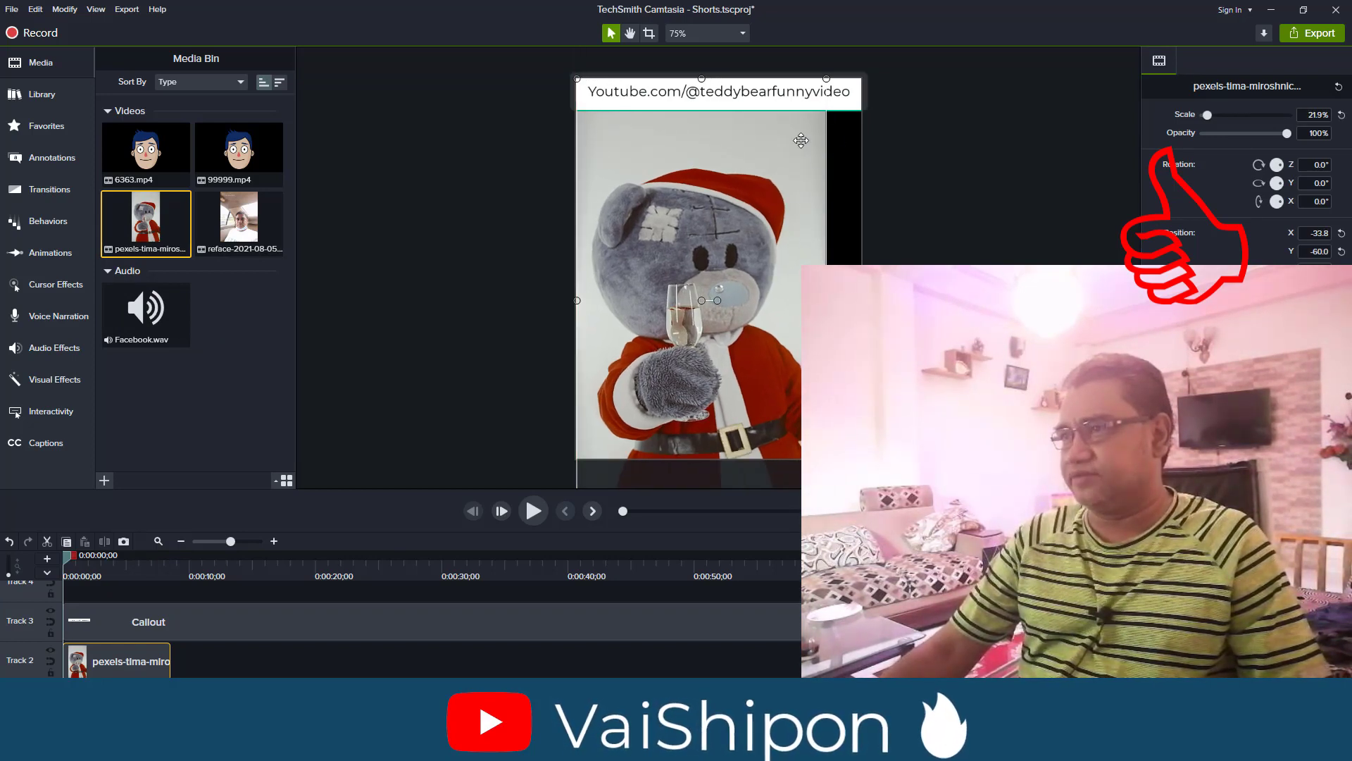
key("ctrl+z")
left_click_drag(95, 668, 92, 666)
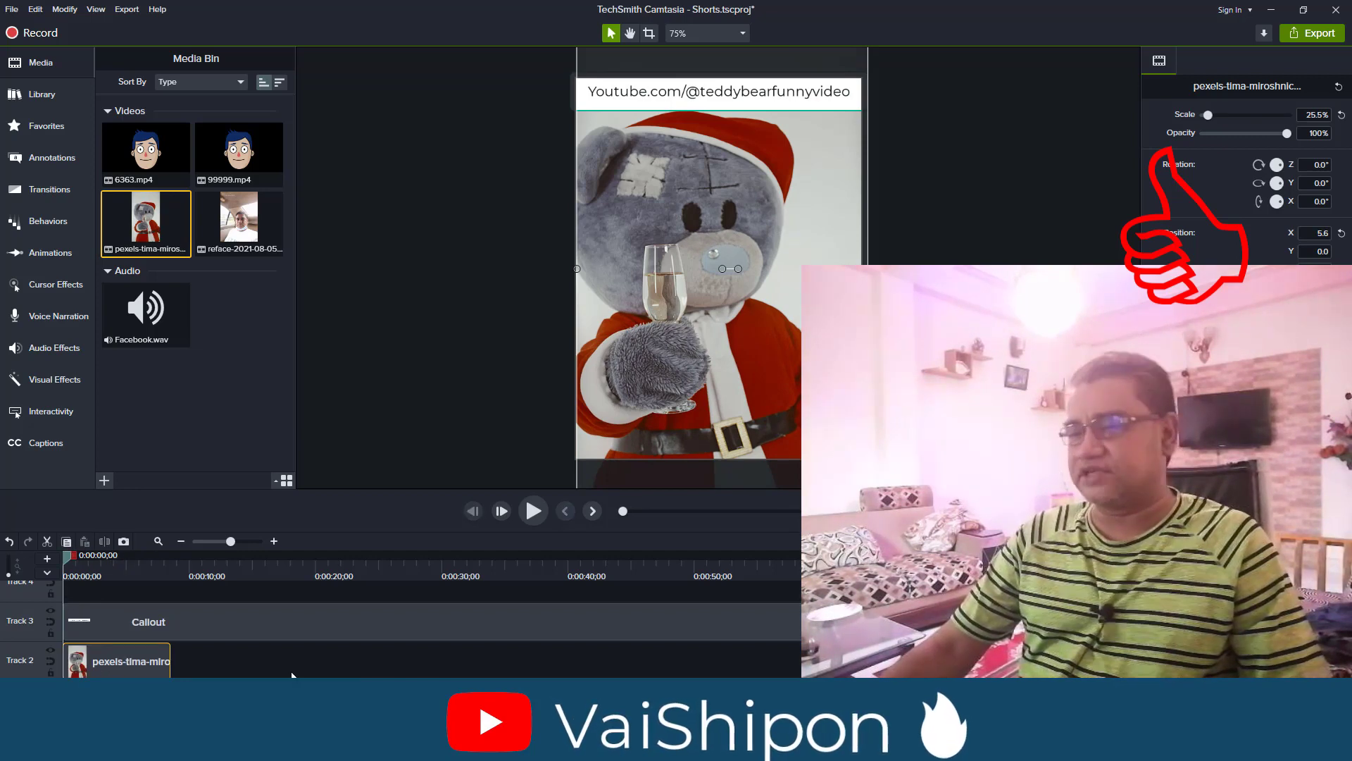
Duplicate the teddy bear clip on Track 2, pasting the copy at 0:00:08;18 where the first one ends
right_click(152, 661)
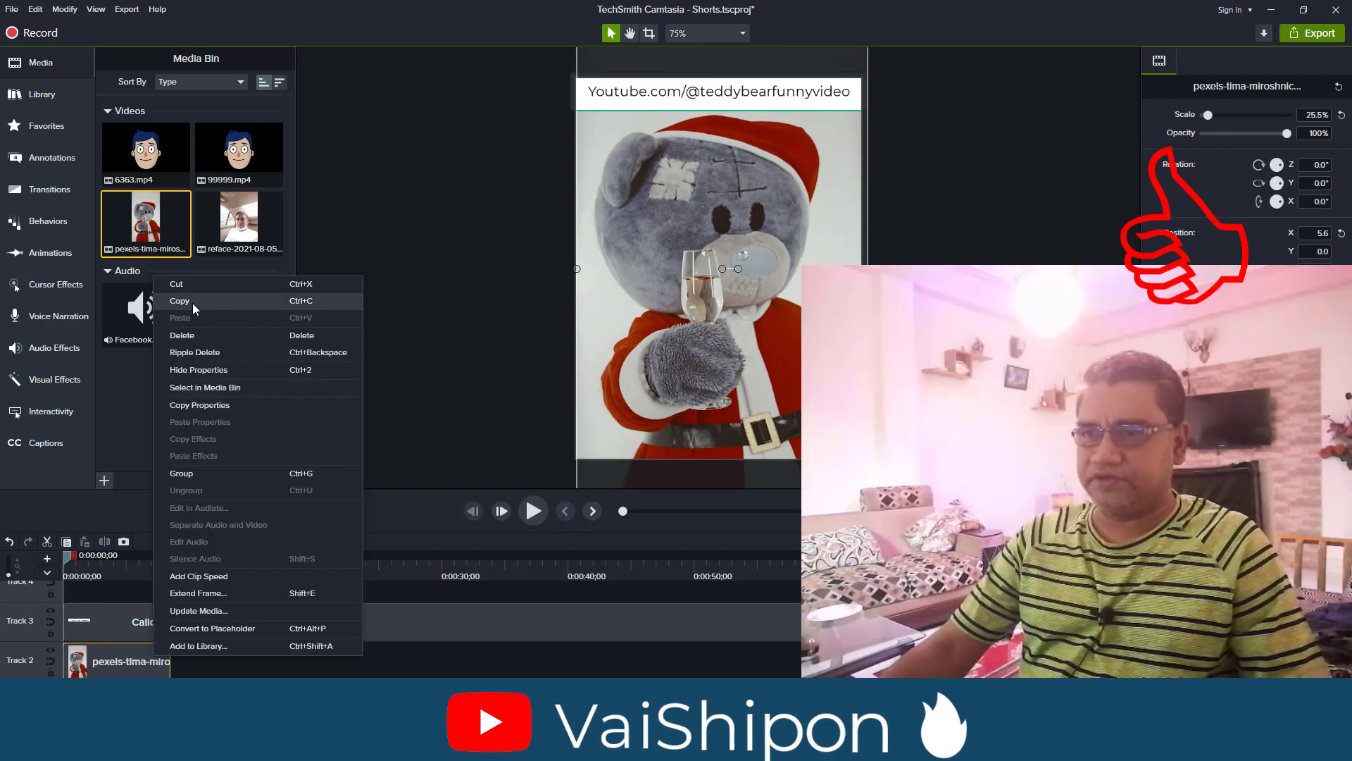
left_click(190, 302)
left_click_drag(72, 564, 179, 590)
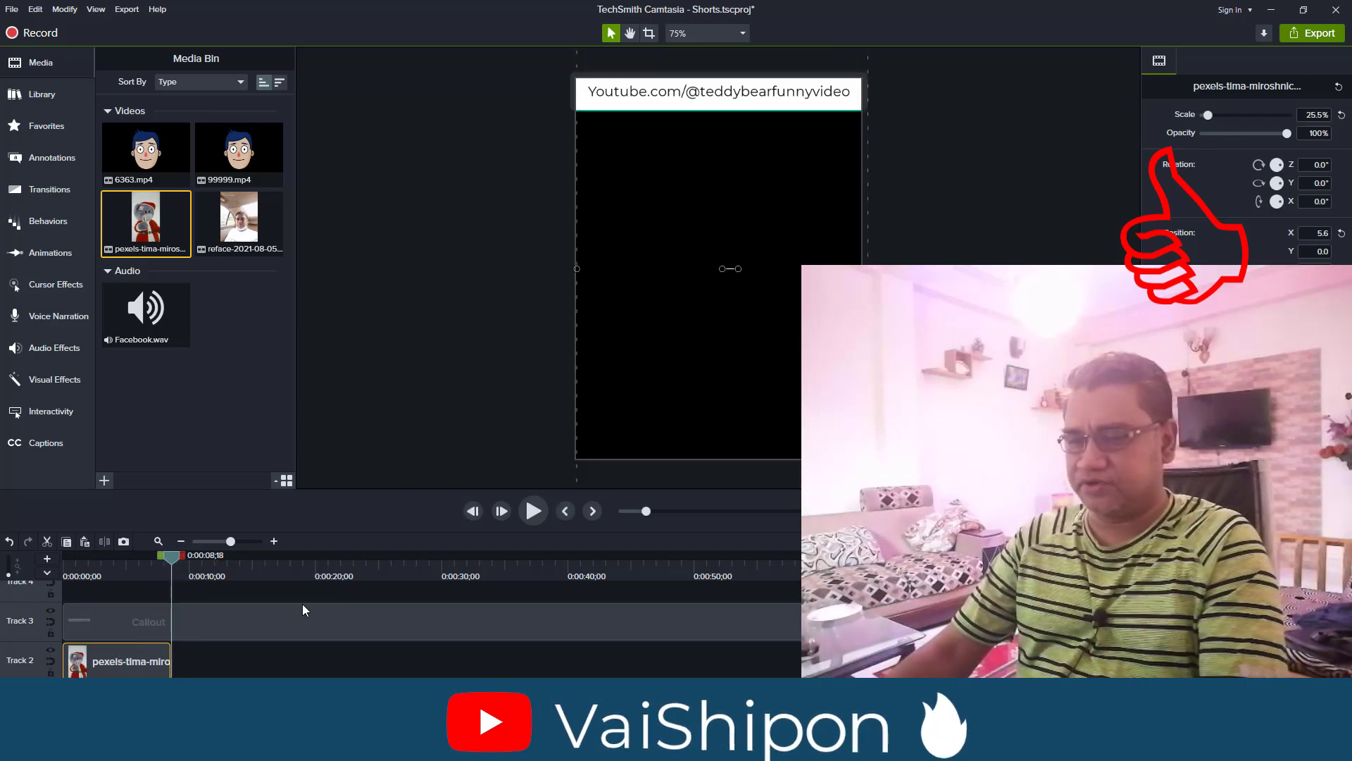
key("ctrl+v")
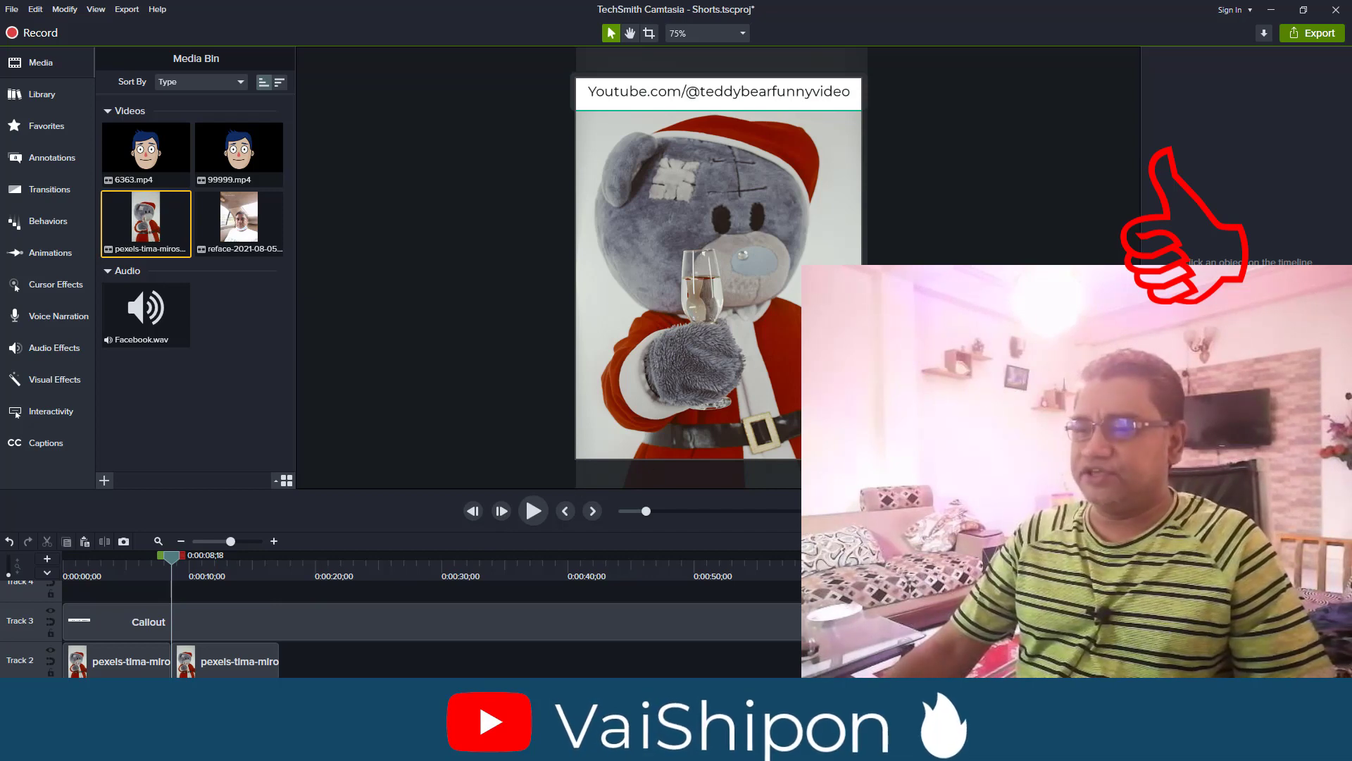
Split the callout on Track 3 at 0:00:16;29, near the end of the second teddy bear clip
left_click(296, 567)
left_click(281, 568)
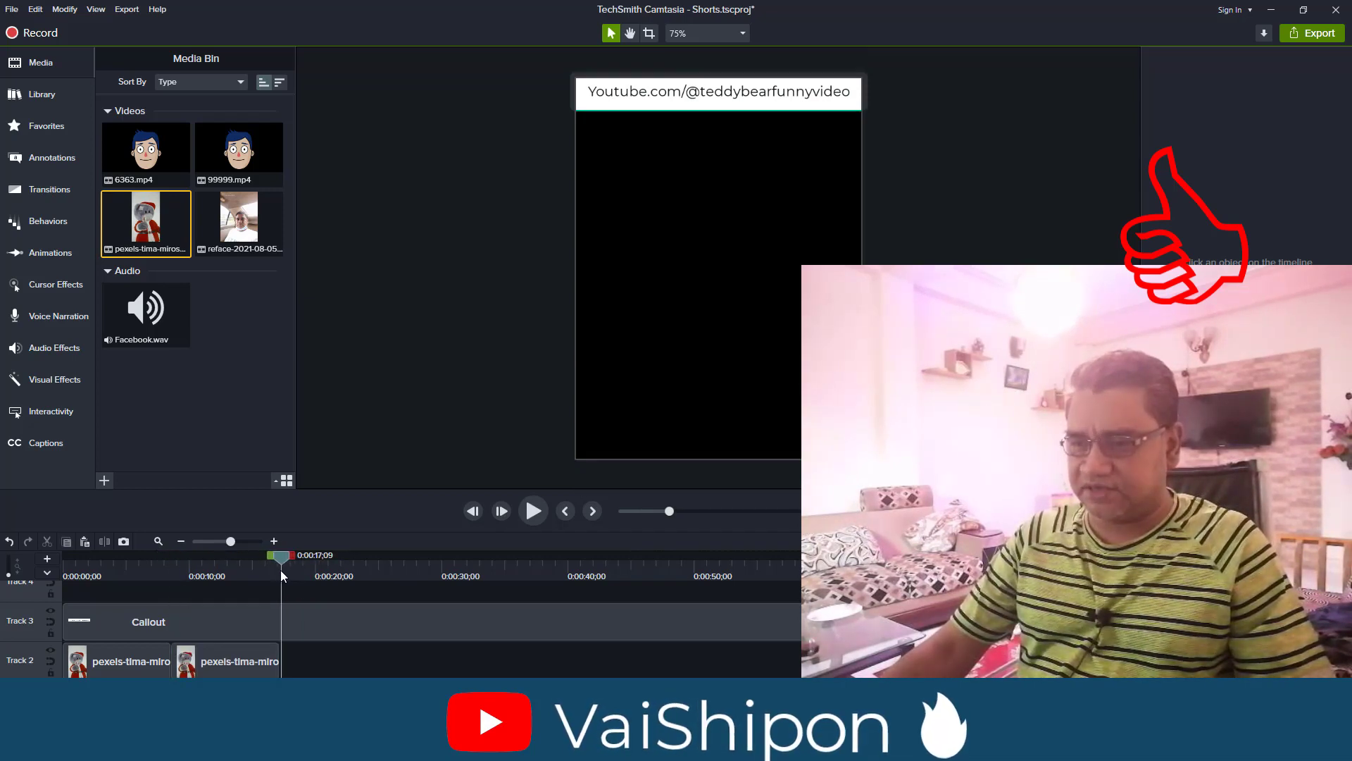
left_click_drag(282, 569, 277, 569)
left_click(297, 633)
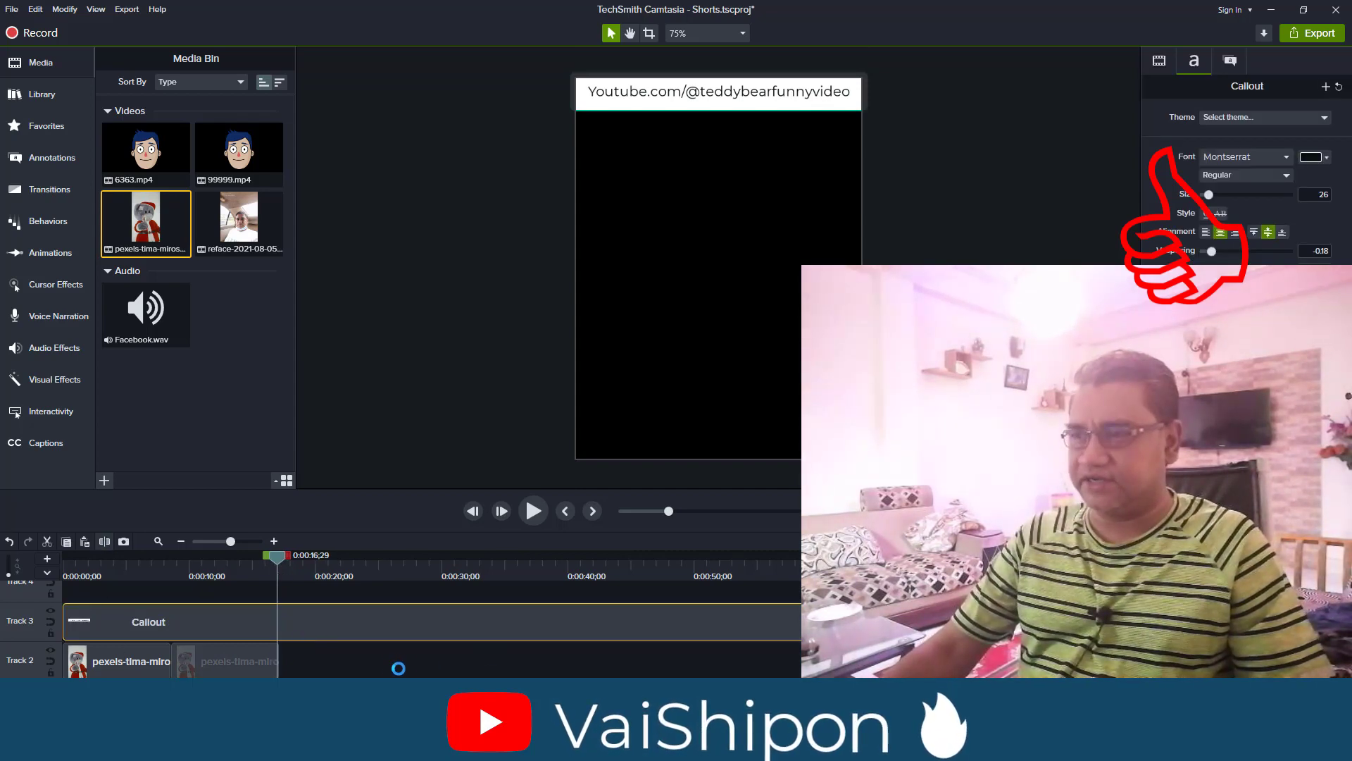
key("s")
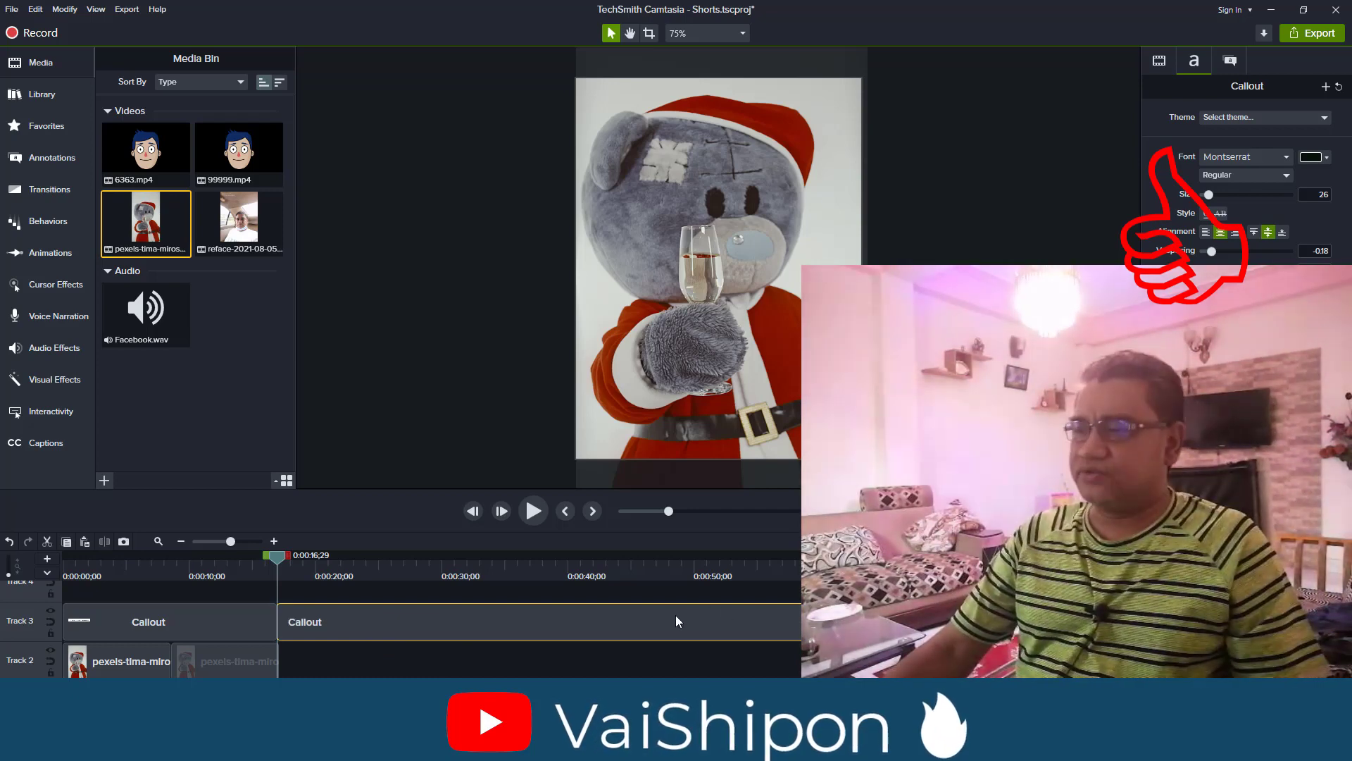
Delete the leftover part of the callout on Track 3 after 0:00:16;29
key("Delete")
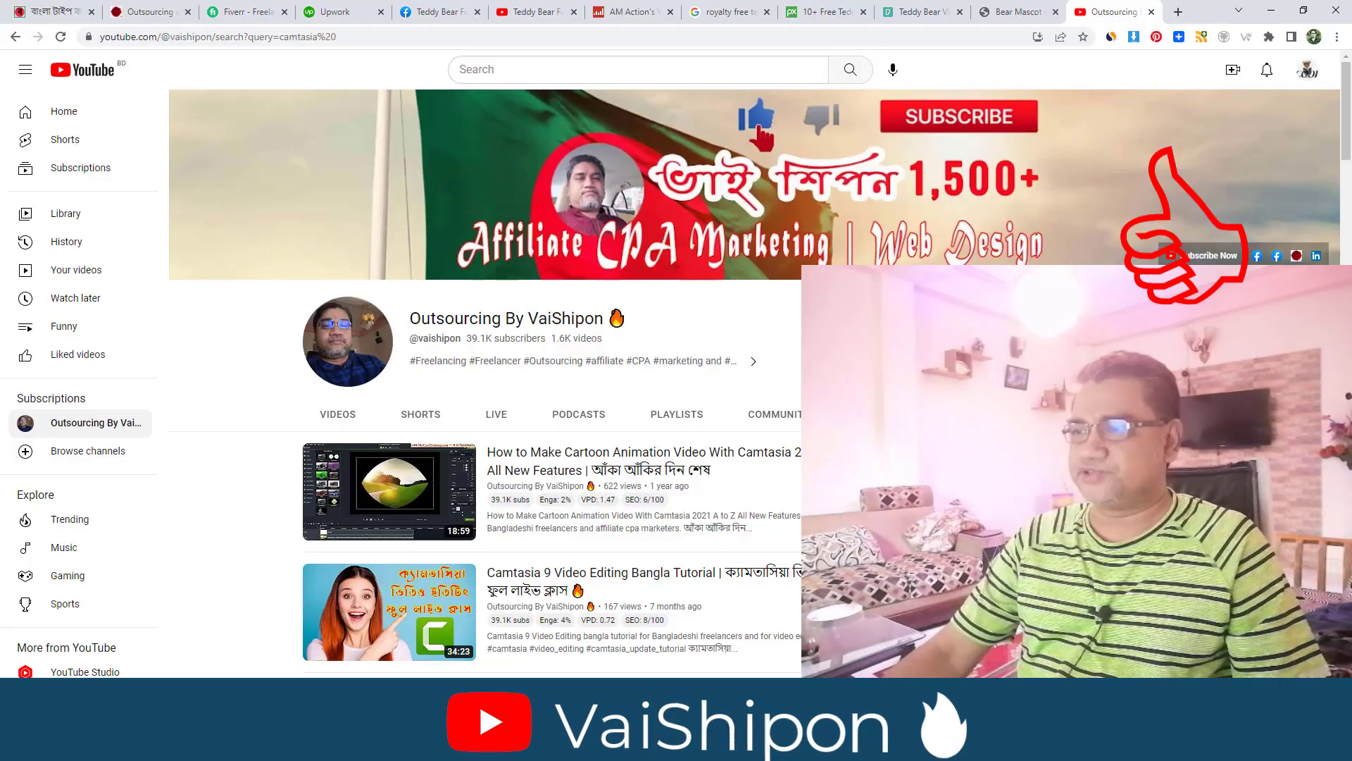
Switch to YouTube in the browser and open the Teddy Bear Funny Video channel's dashboard in YouTube Studio
key("alt+Tab")
left_click(1307, 70)
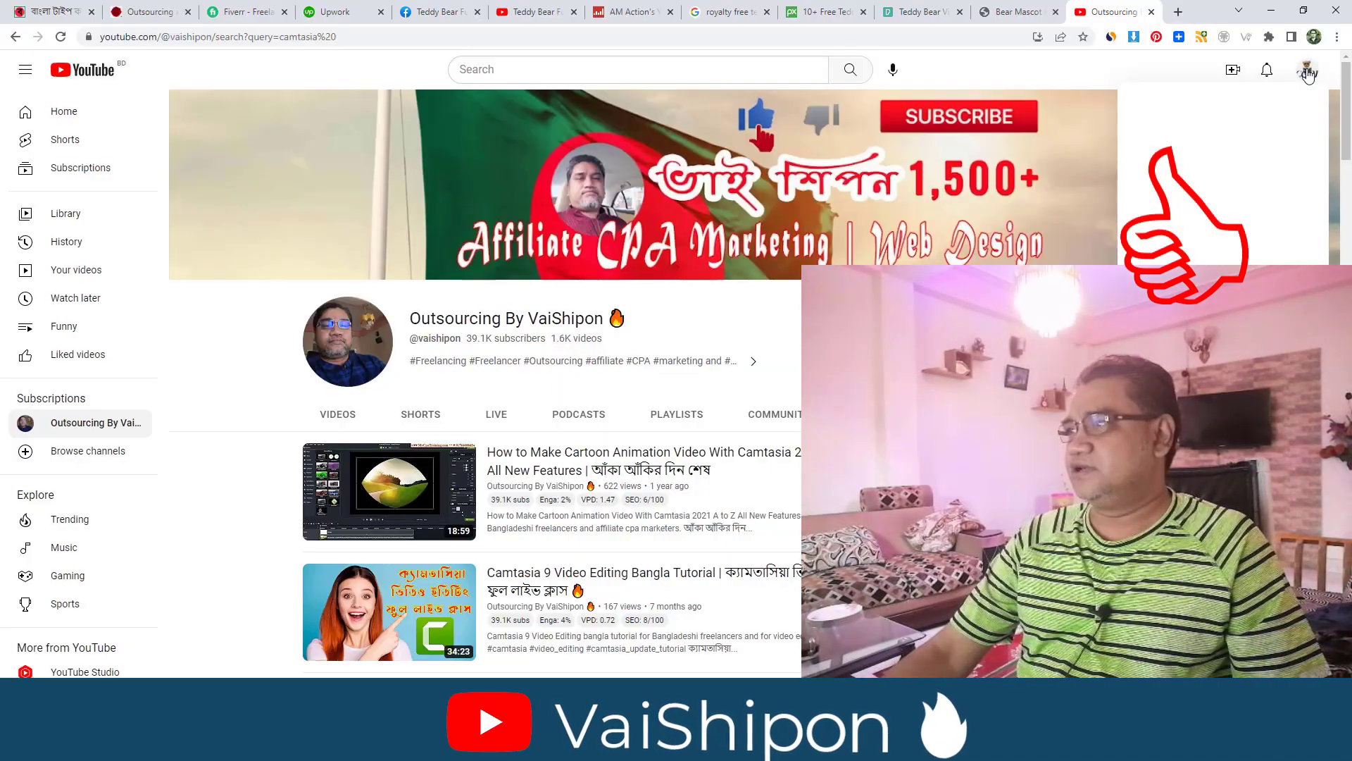
left_click(1211, 174)
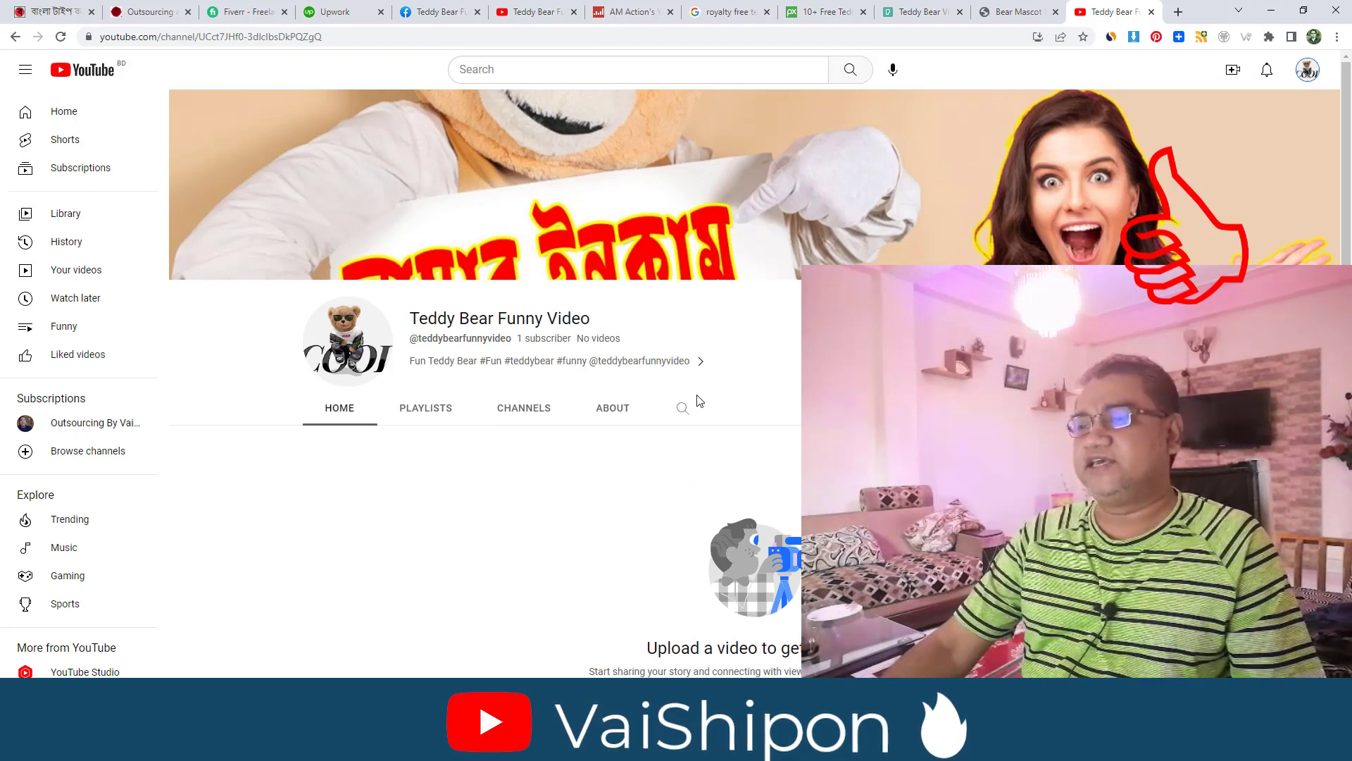
left_click(1304, 72)
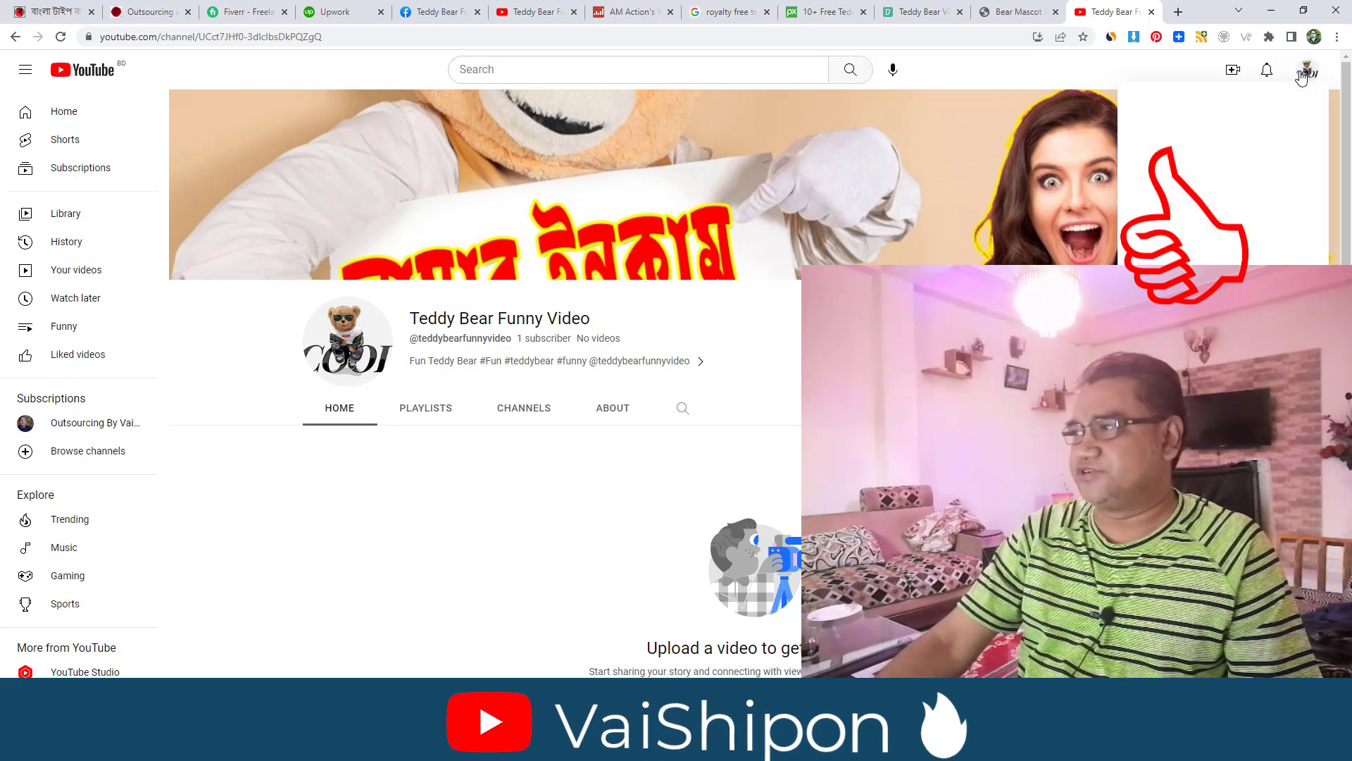
left_click(1173, 204)
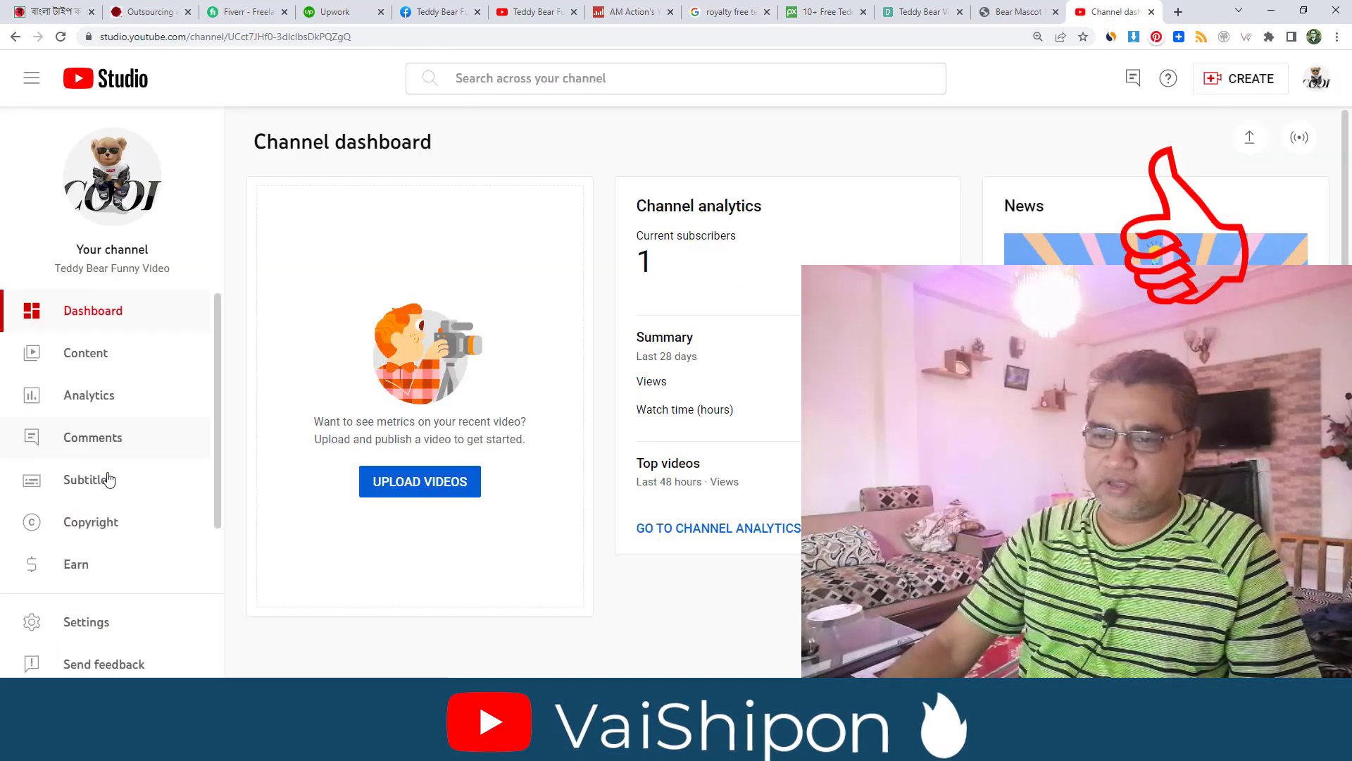
Open the Audio library with music filtered by "dance" and preview the track Shake It
scroll(141, 504, "down", 1)
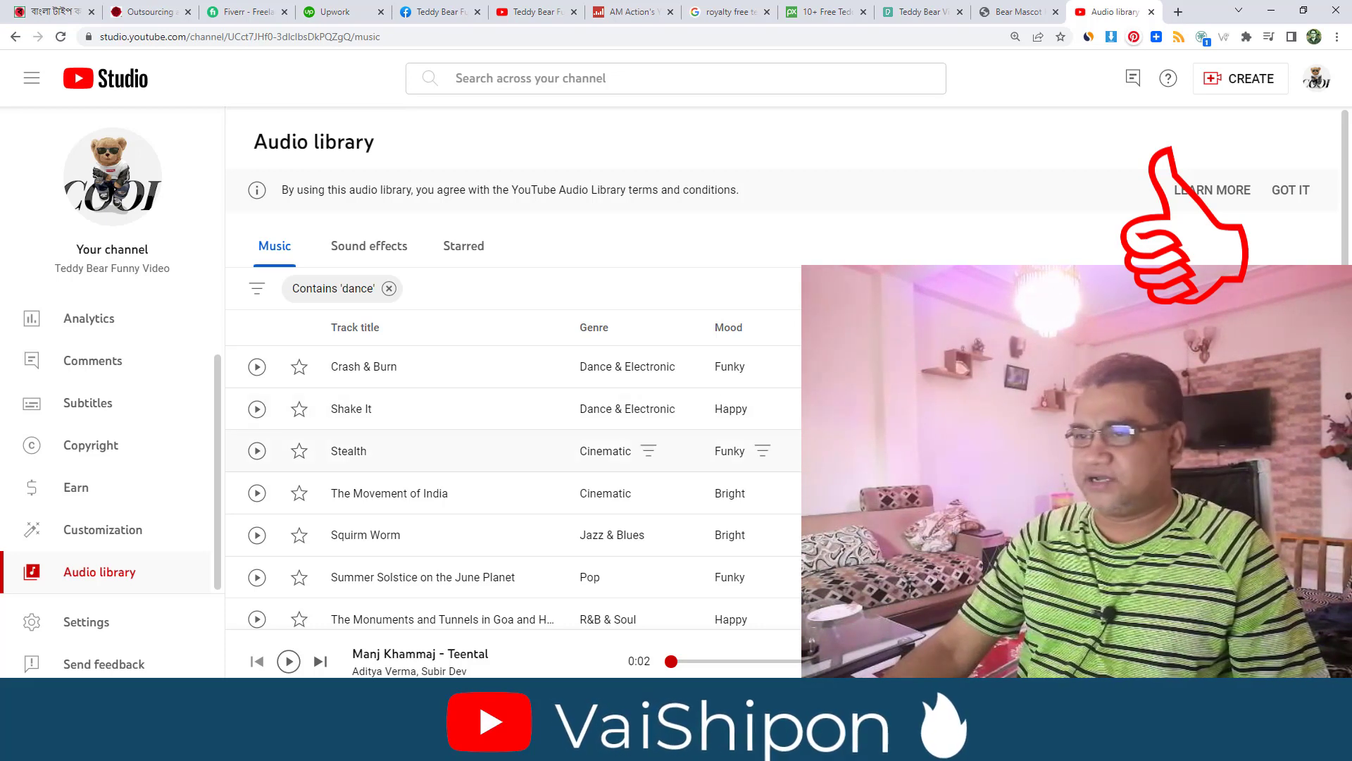
left_click(256, 410)
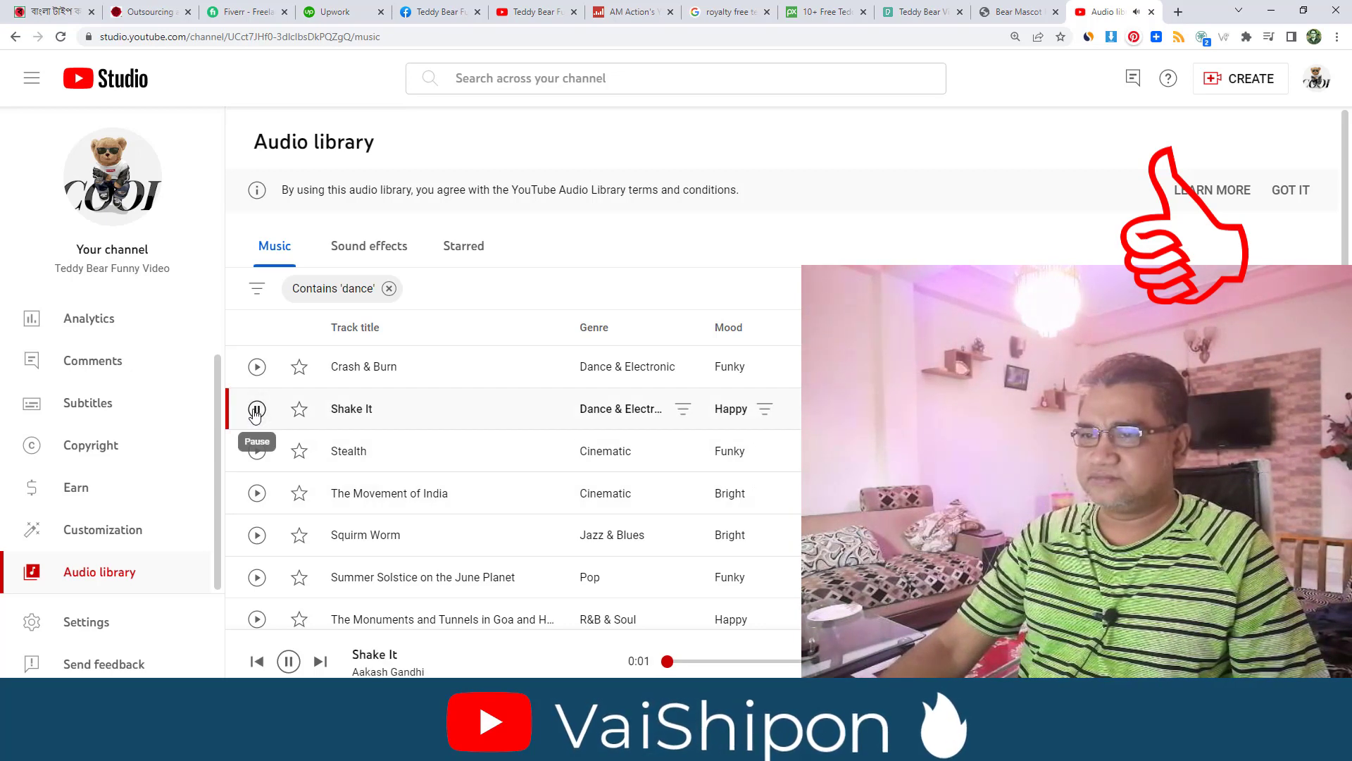
left_click(256, 410)
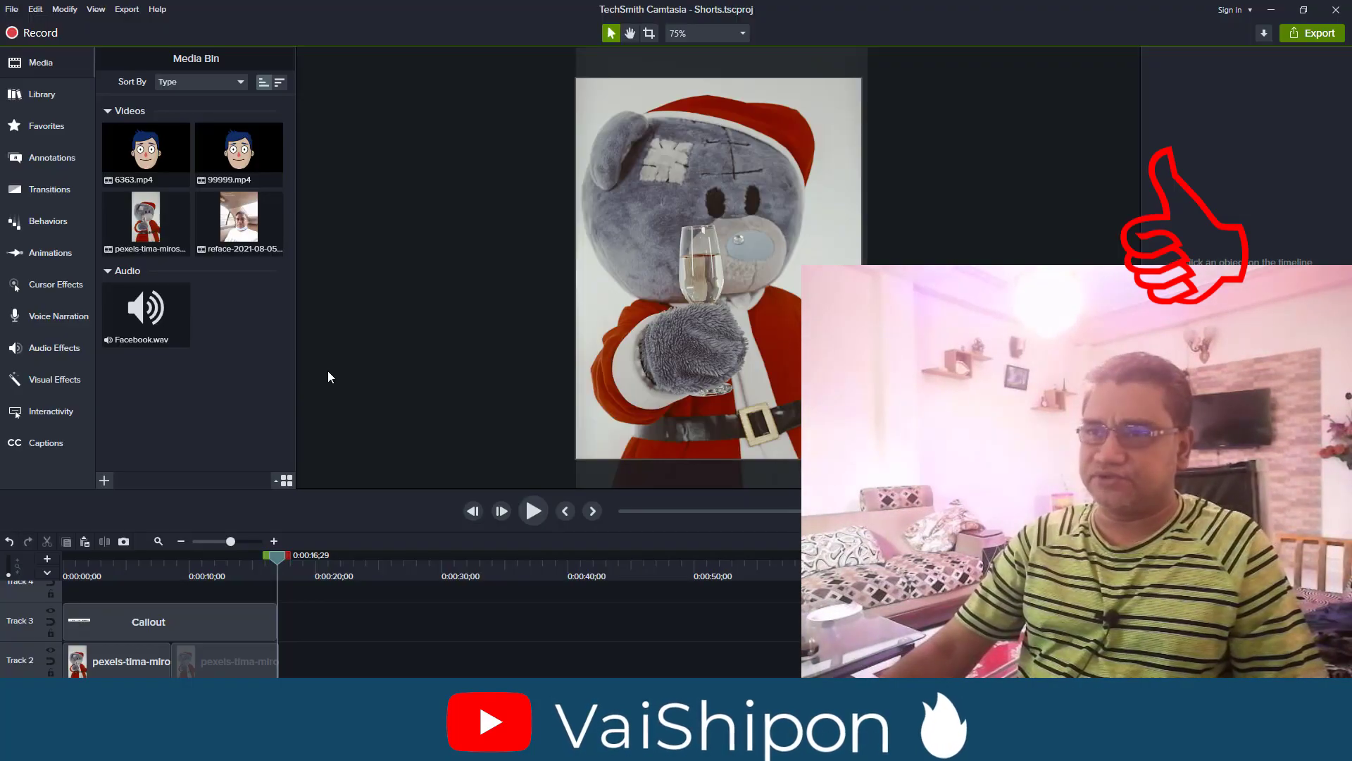
Return to Camtasia, import the Shake It audio and lay it under the video from 0:00:00;00 to 0:00:17;01
right_click(242, 343)
left_click(271, 350)
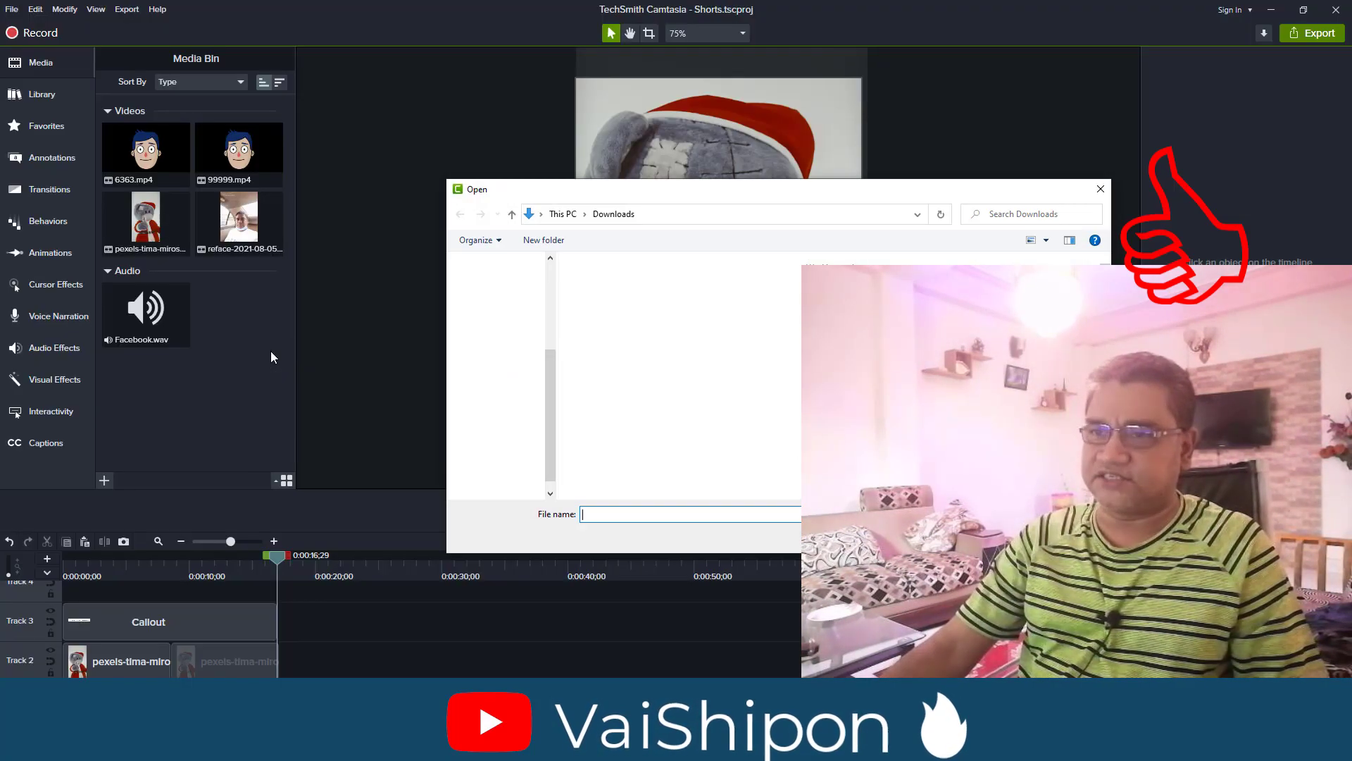
left_click(588, 324)
double_click(588, 324)
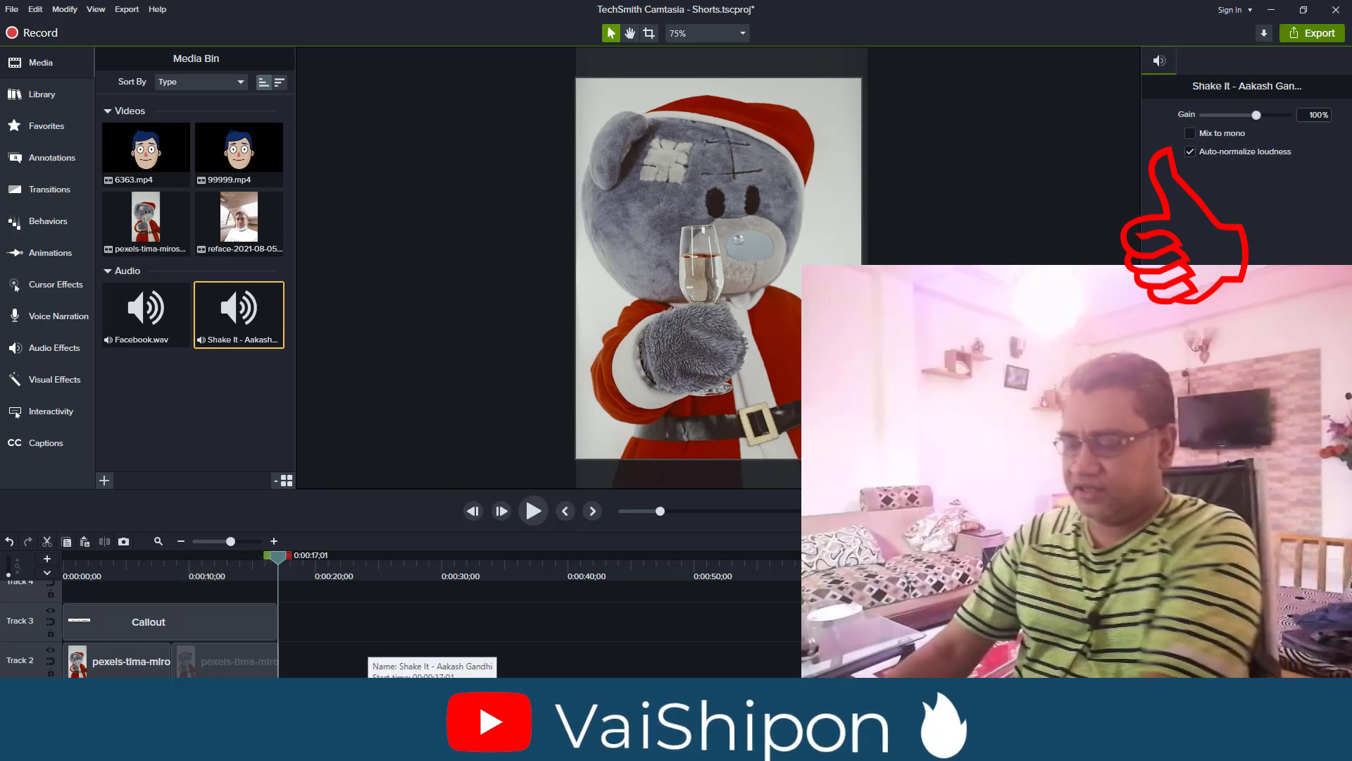
left_click(280, 621)
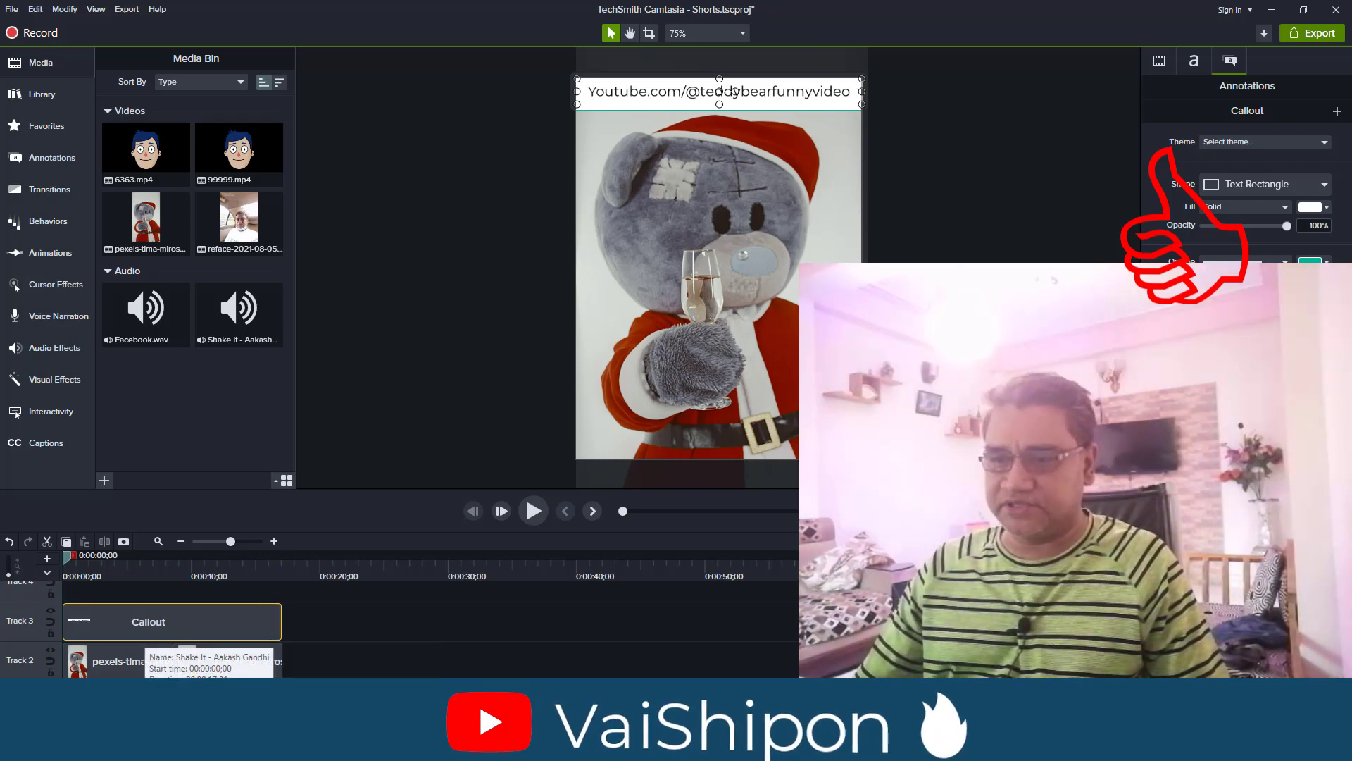
left_click(199, 588)
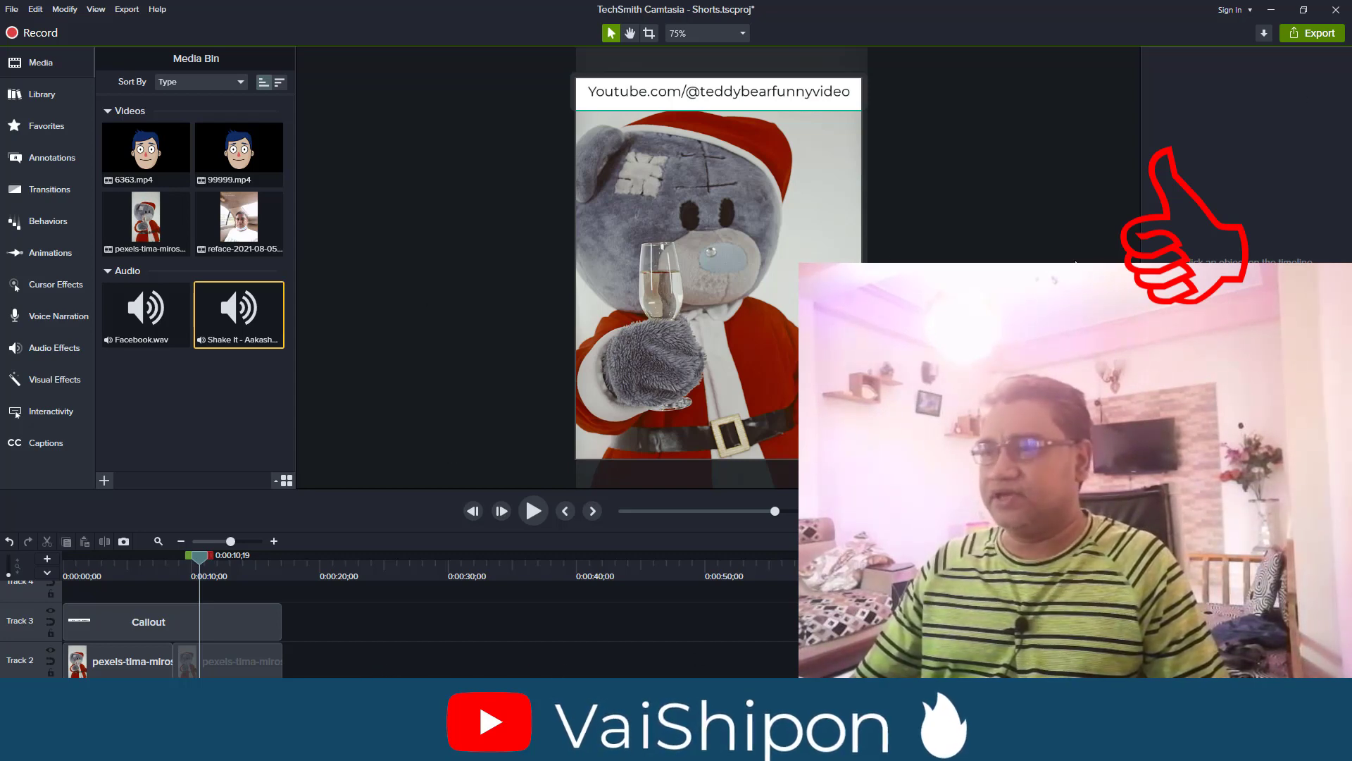
Export the video to Downloads as teddybearfunnyvideo, using the handle copied from the YouTube channel page, and save the project
left_click(1313, 33)
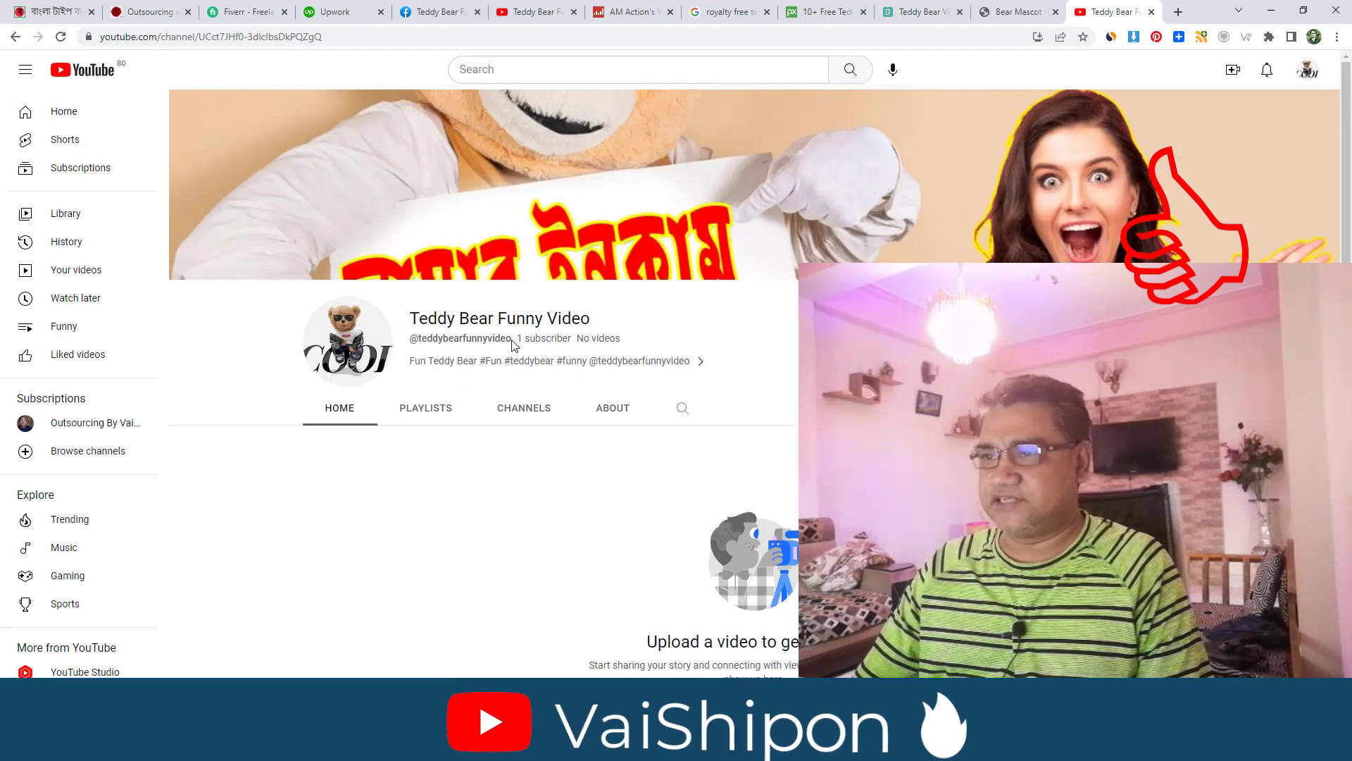
left_click_drag(512, 342, 420, 339)
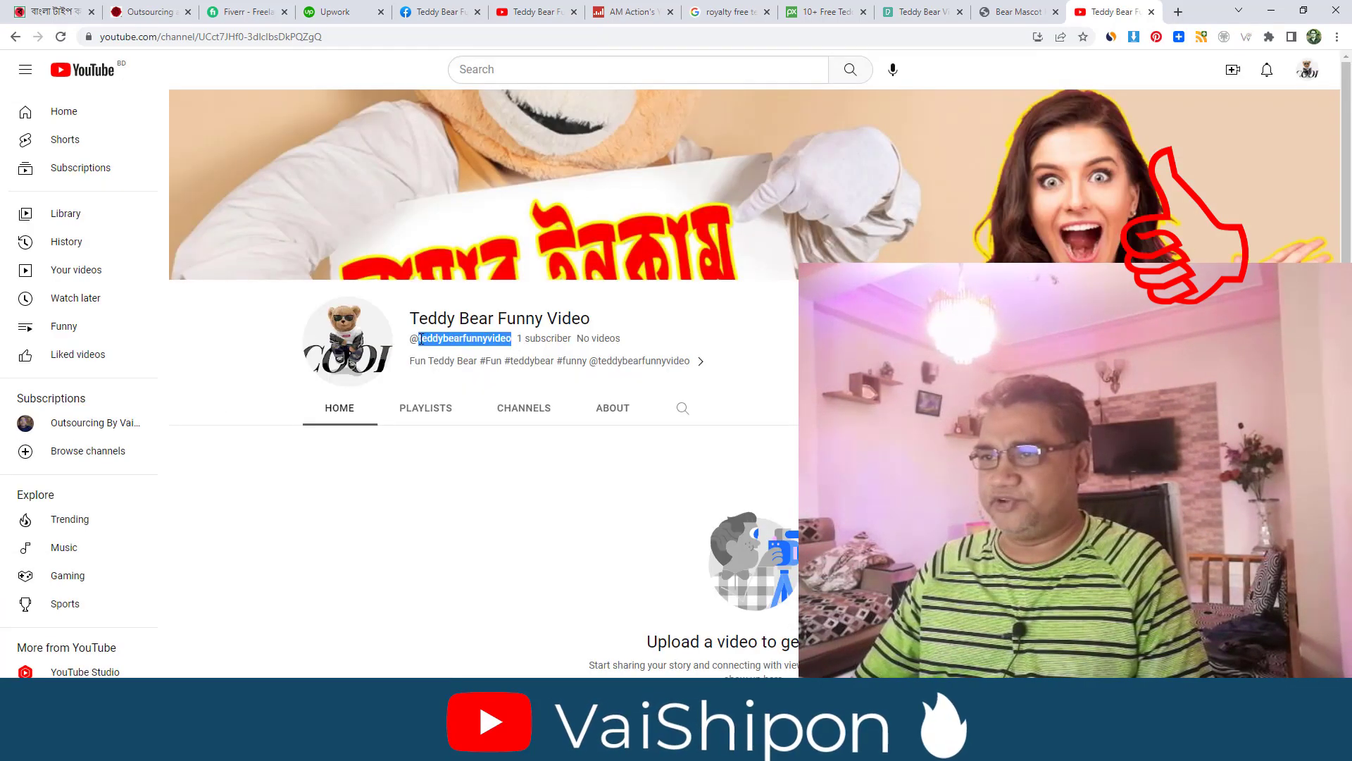
right_click(445, 338)
left_click(482, 352)
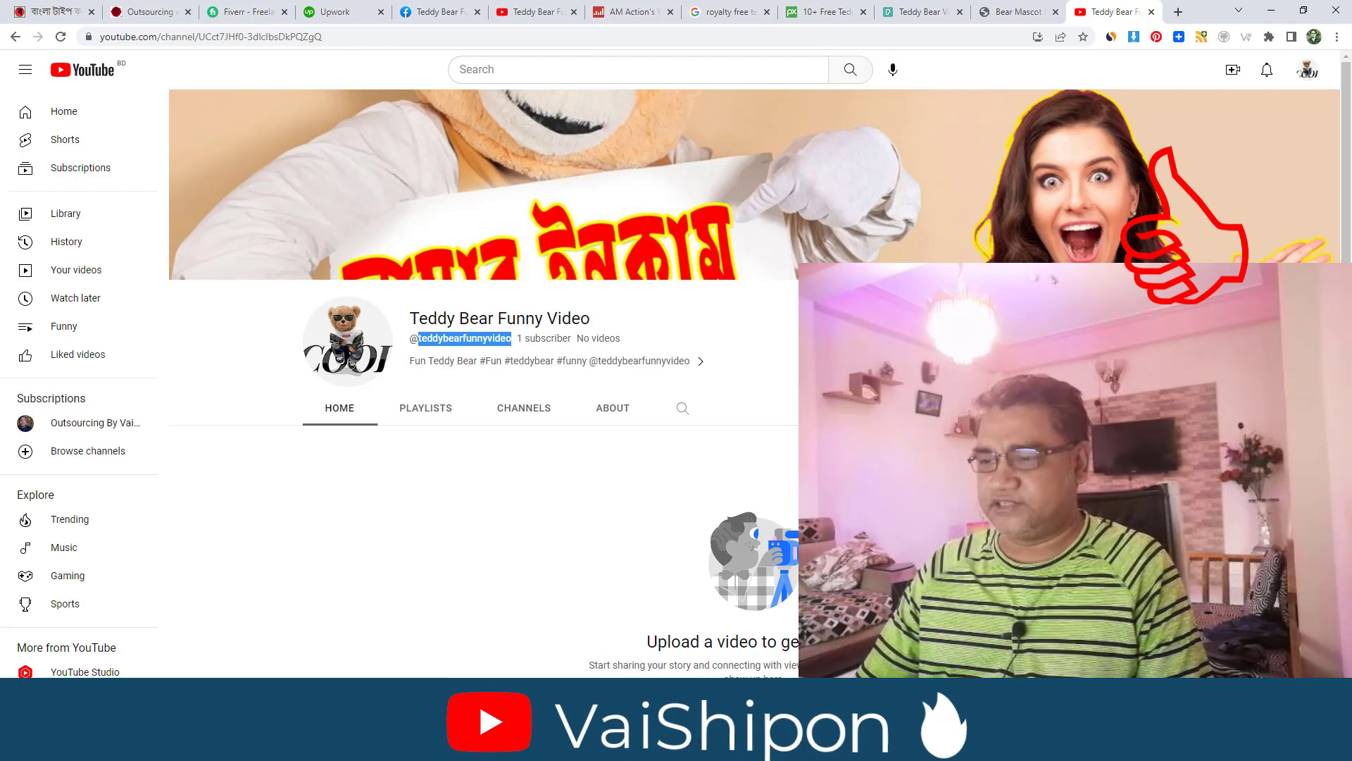
key("alt+Tab")
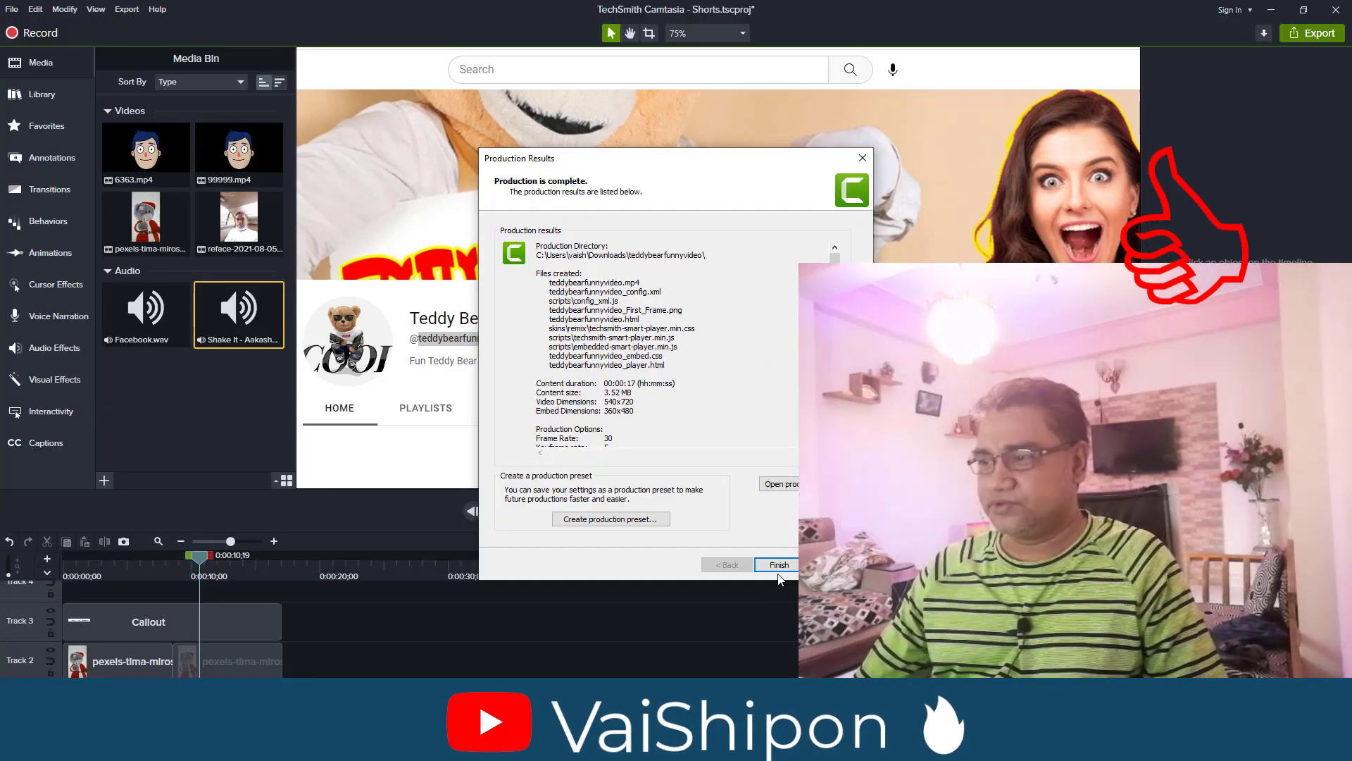
left_click(772, 566)
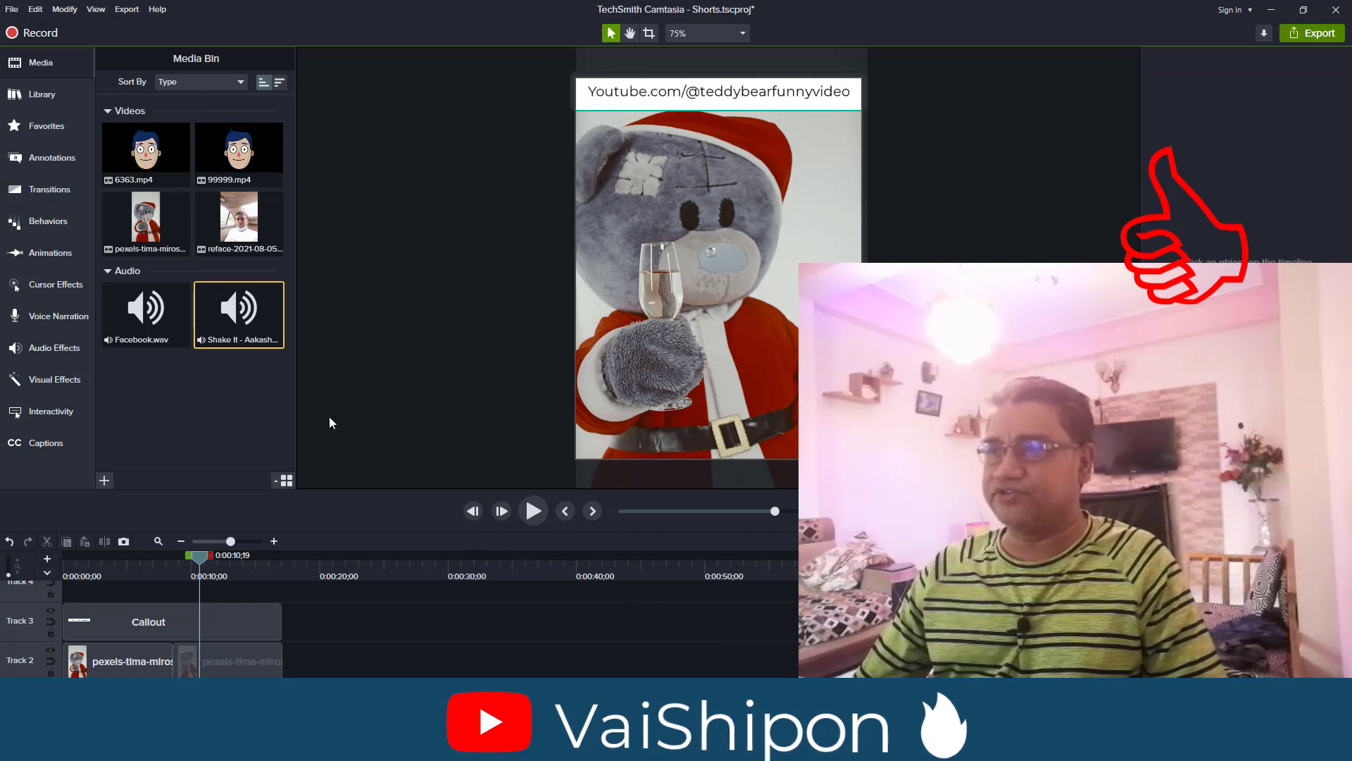
key("ctrl+s")
Return to the YouTube channel in the browser and upload the teddybearfunnyvideo video file, dismissing the tip about reusing details
key("alt+Tab")
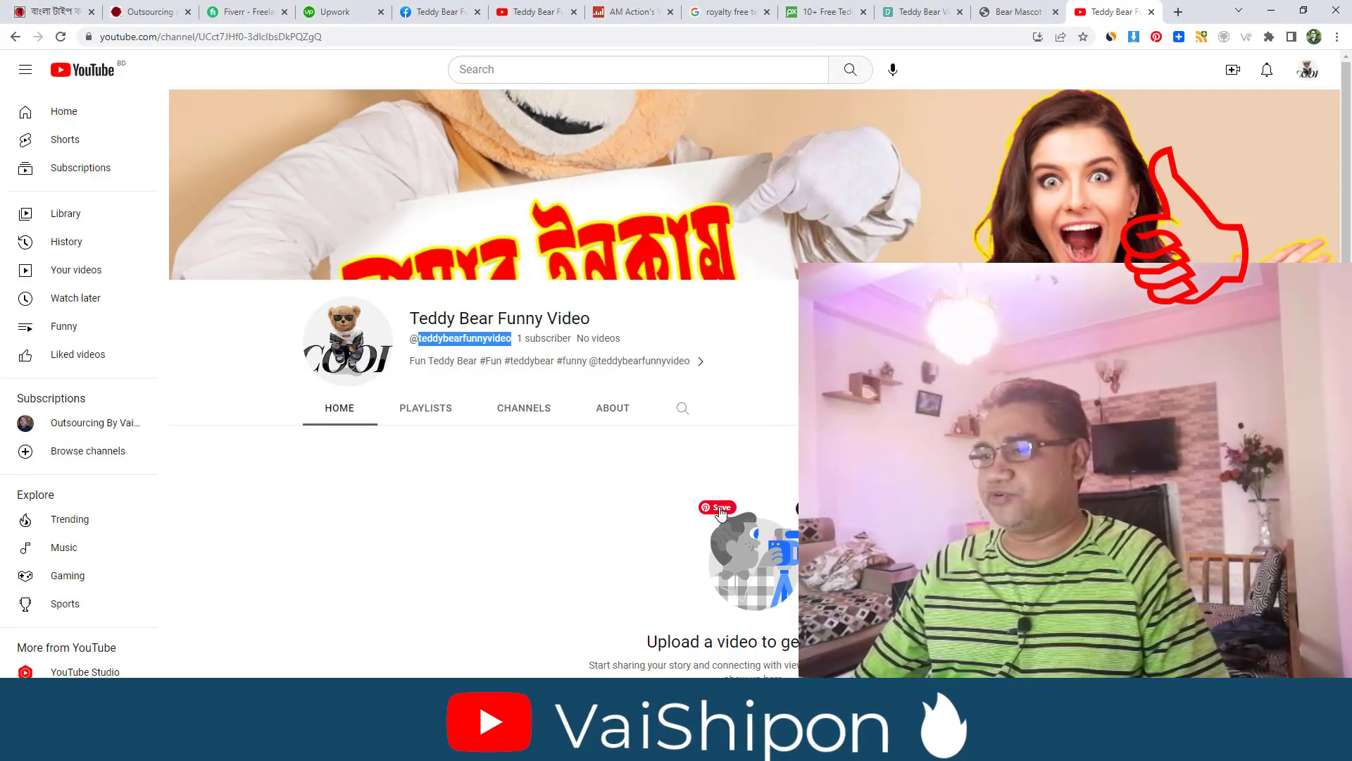
left_click(1225, 73)
left_click(1243, 104)
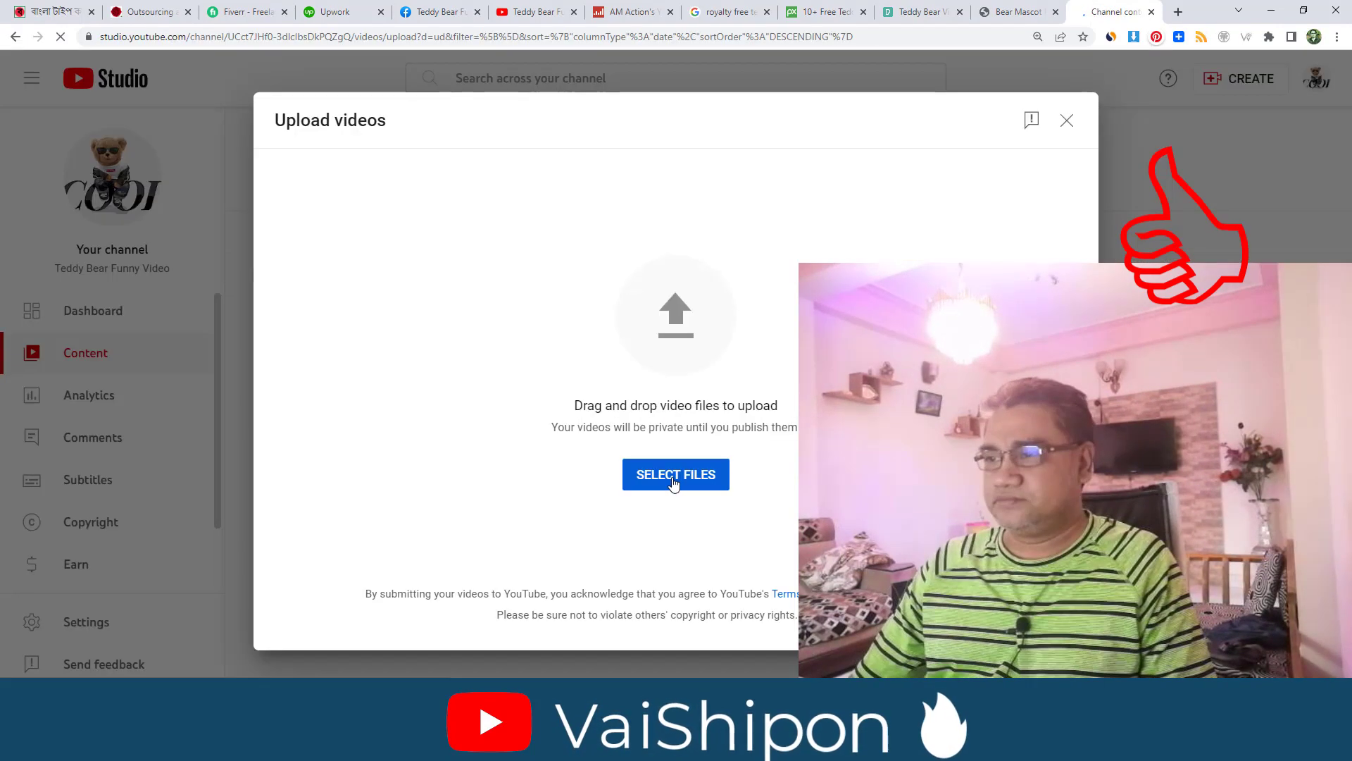
left_click(676, 474)
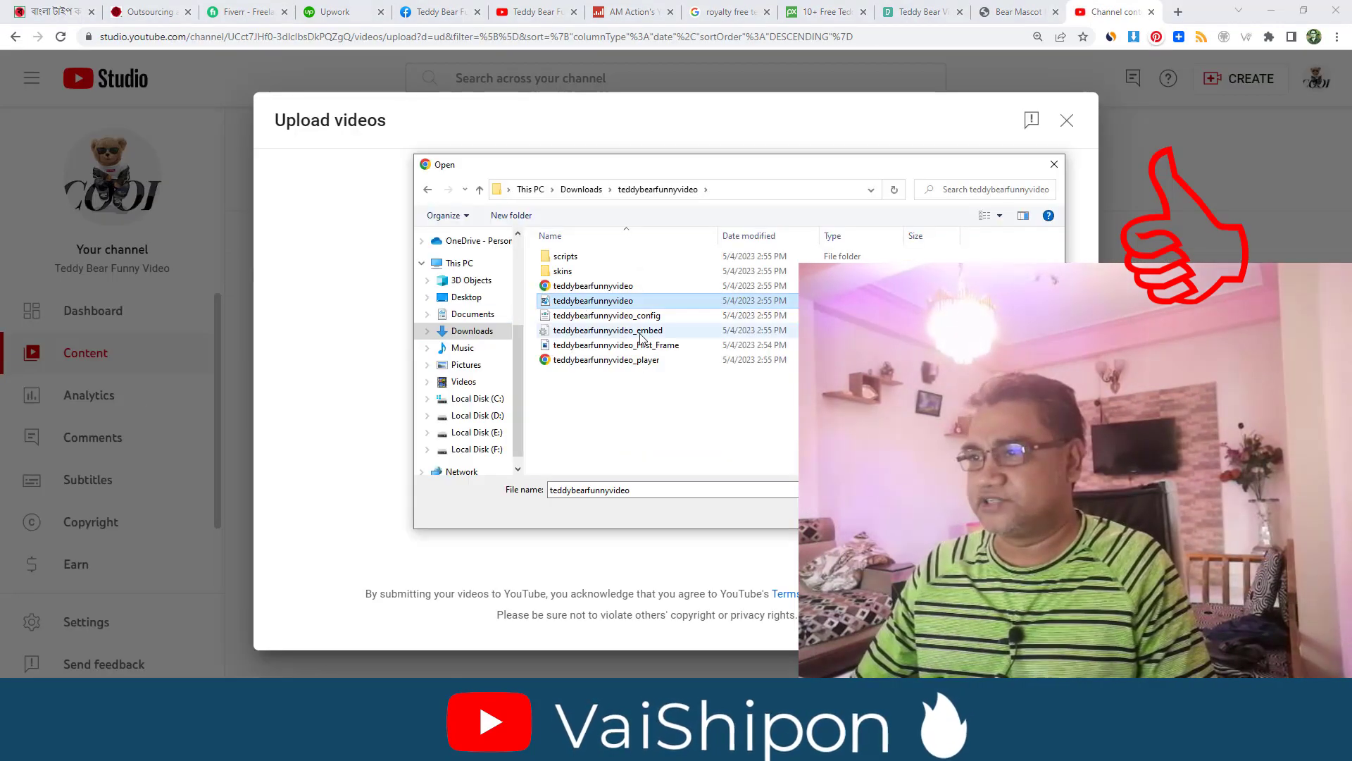
double_click(584, 302)
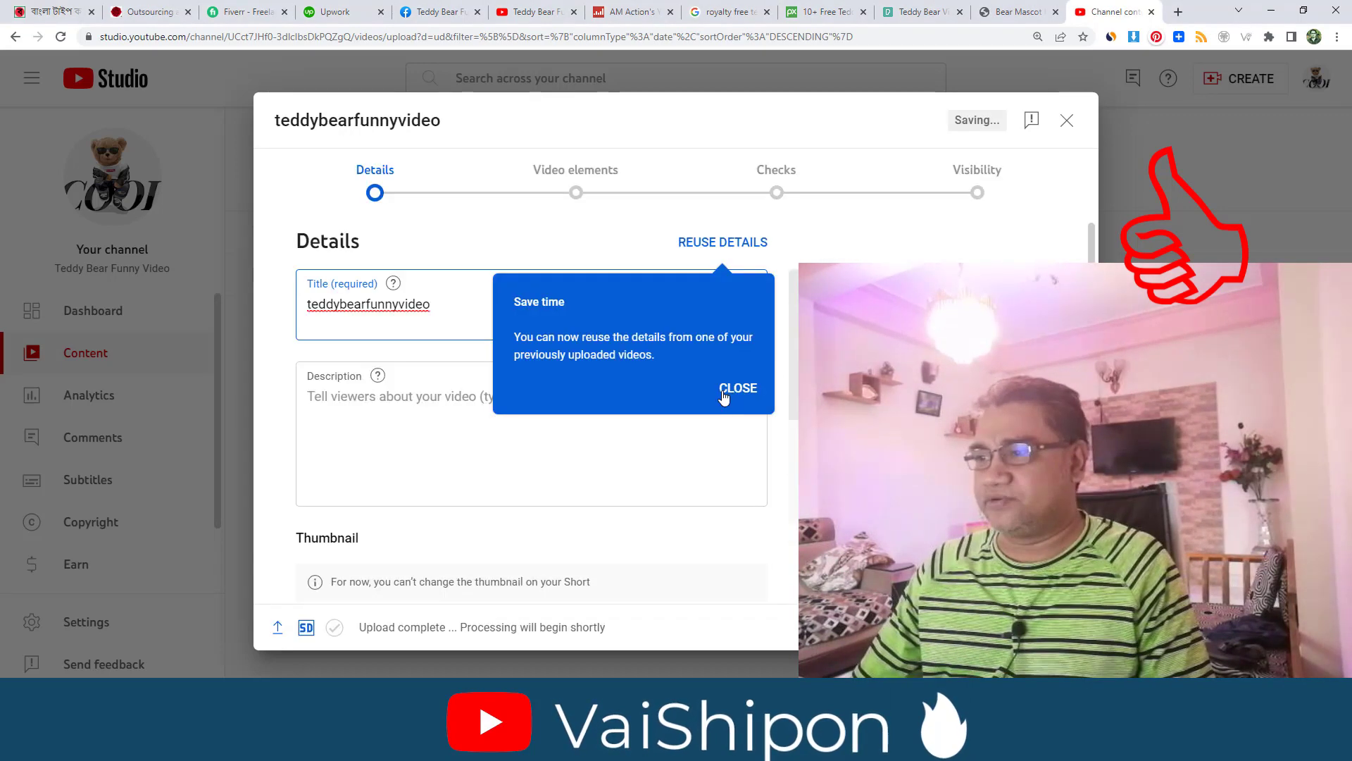
left_click(733, 391)
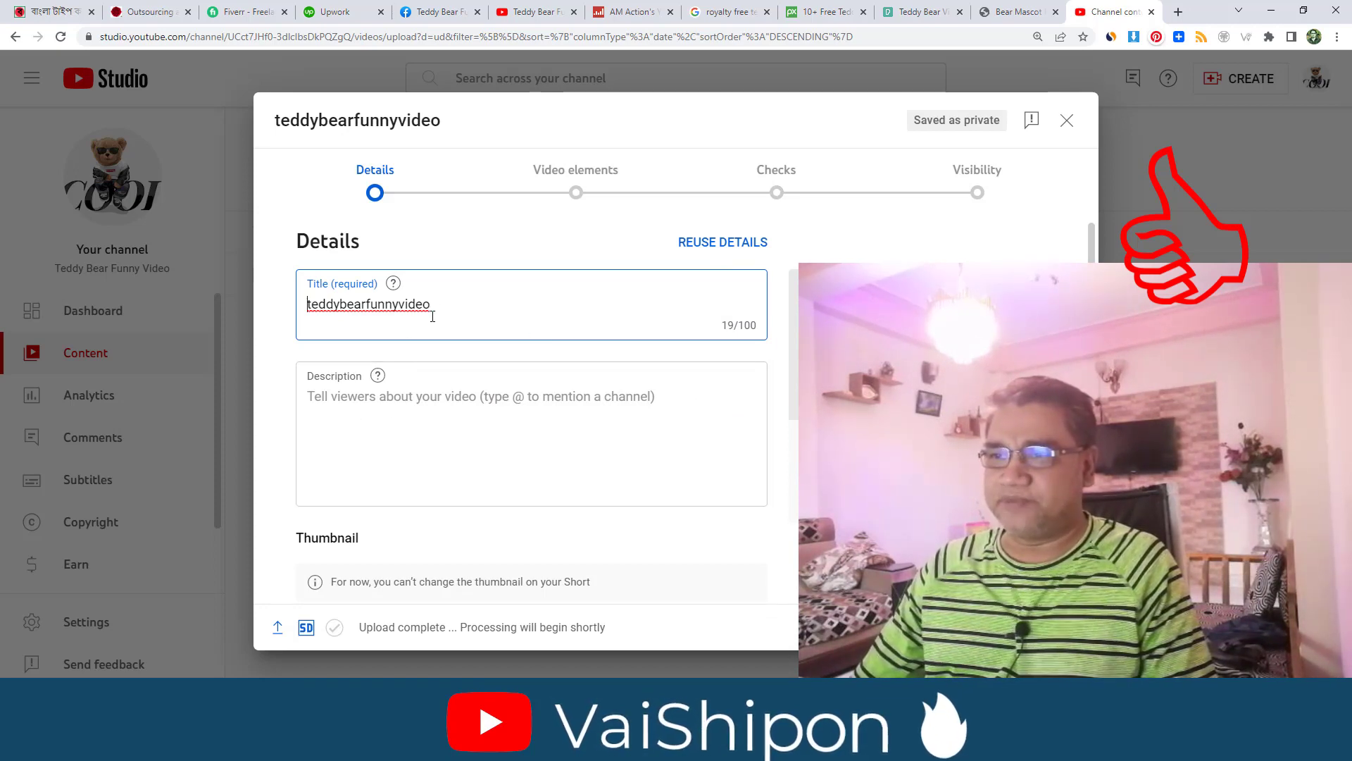
left_click_drag(358, 307, 236, 325)
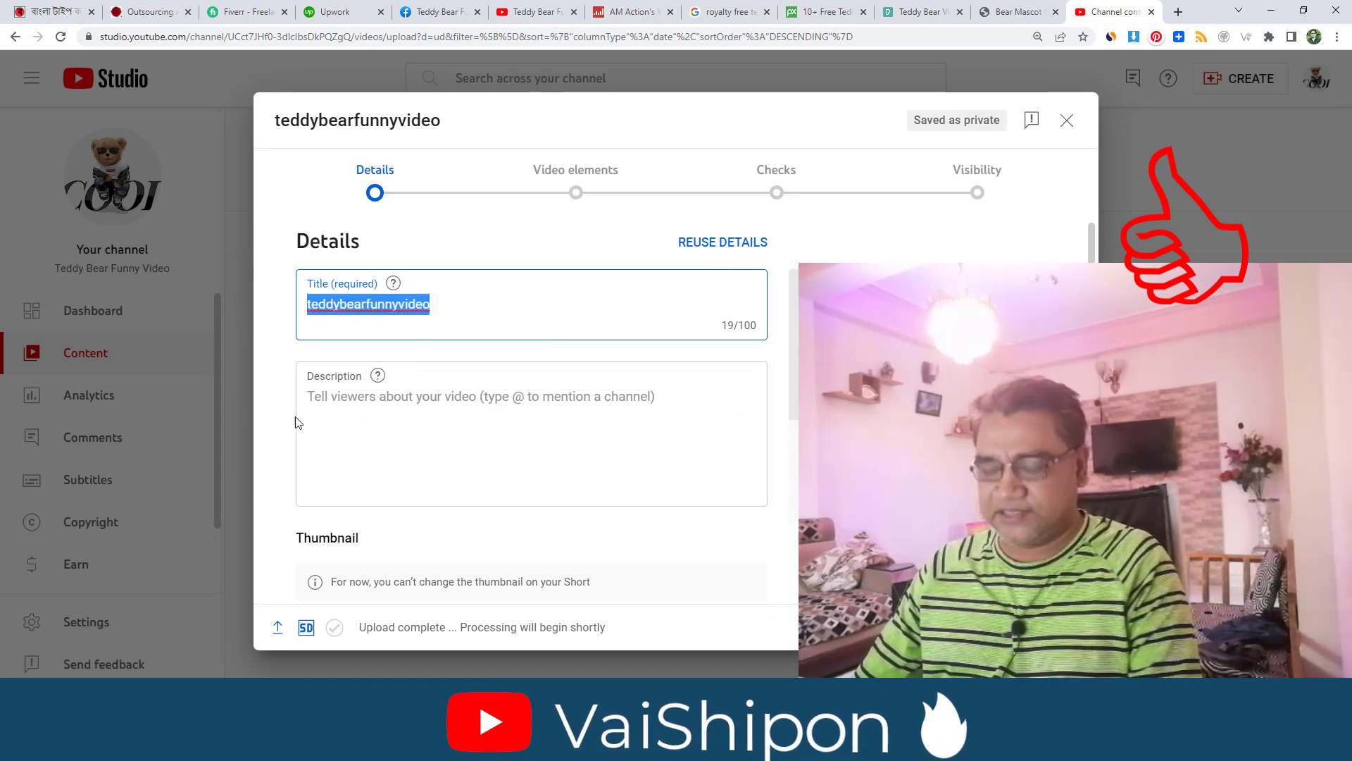
left_click(356, 417)
key("ctrl+v")
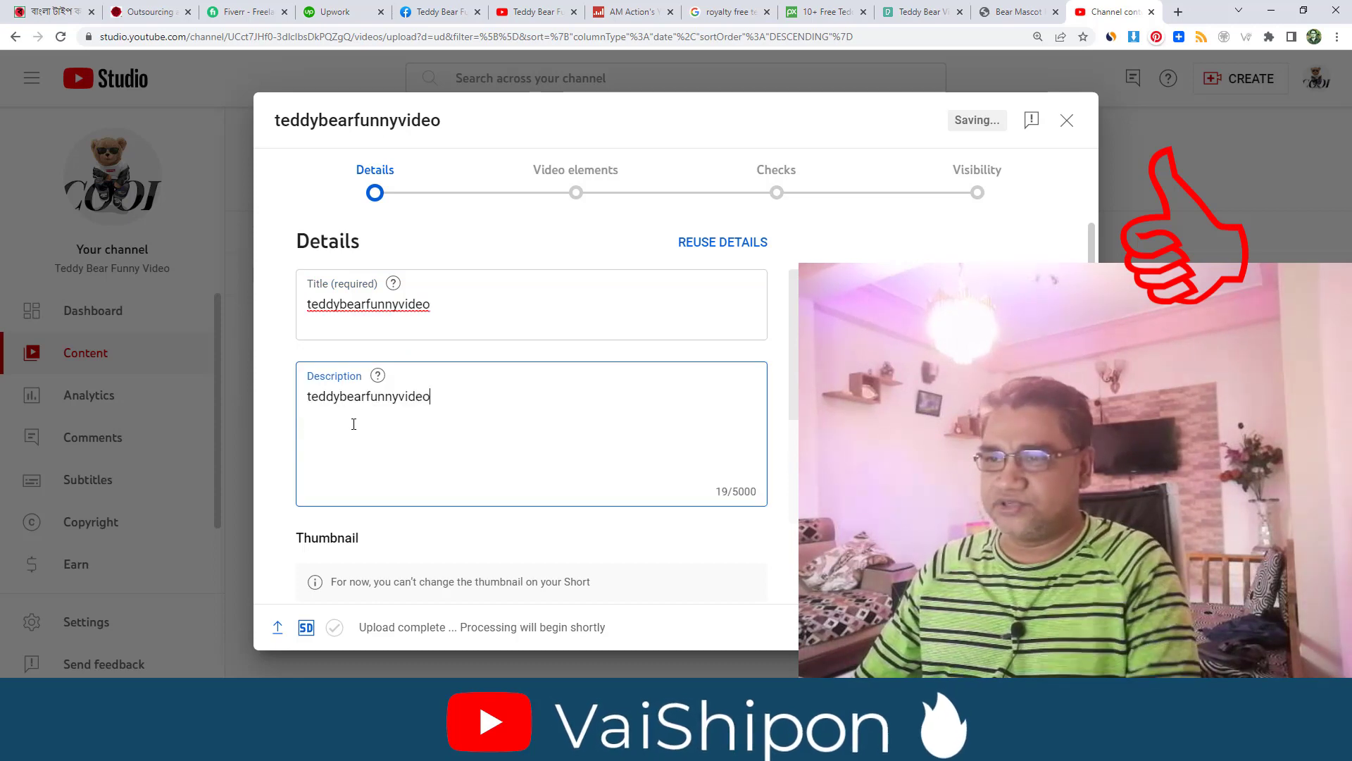
left_click(311, 401)
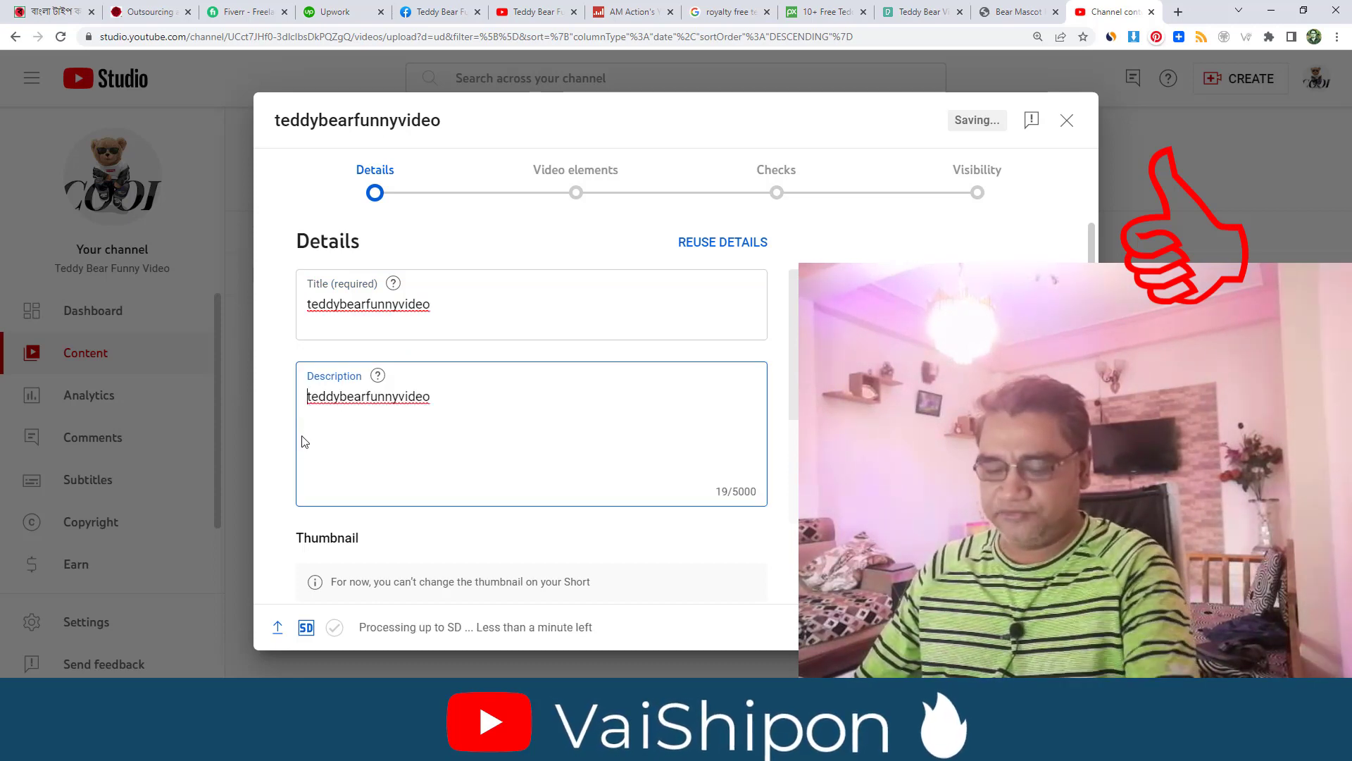
type("@")
Review the title, description, thumbnail and playlist sections of the Short's upload details
scroll(538, 459, "down", 4)
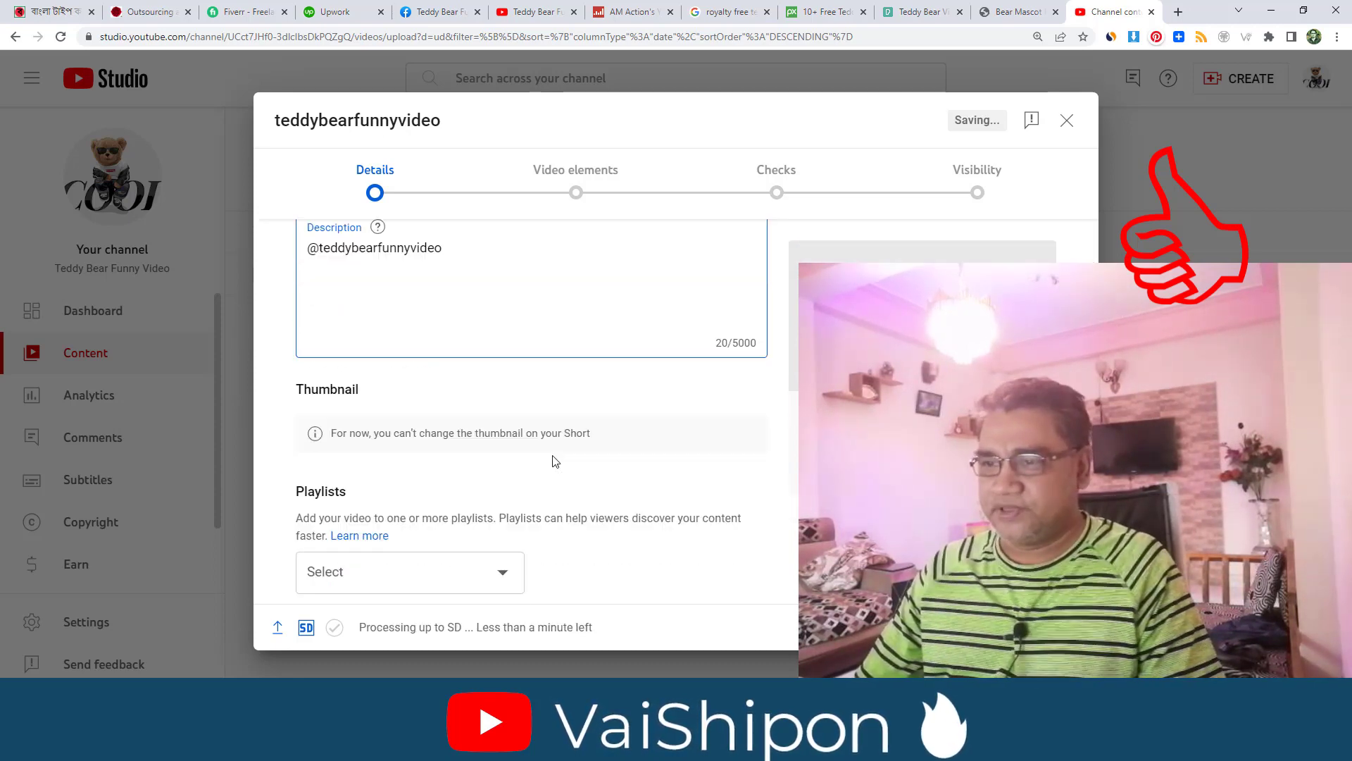
scroll(392, 374, "up", 1)
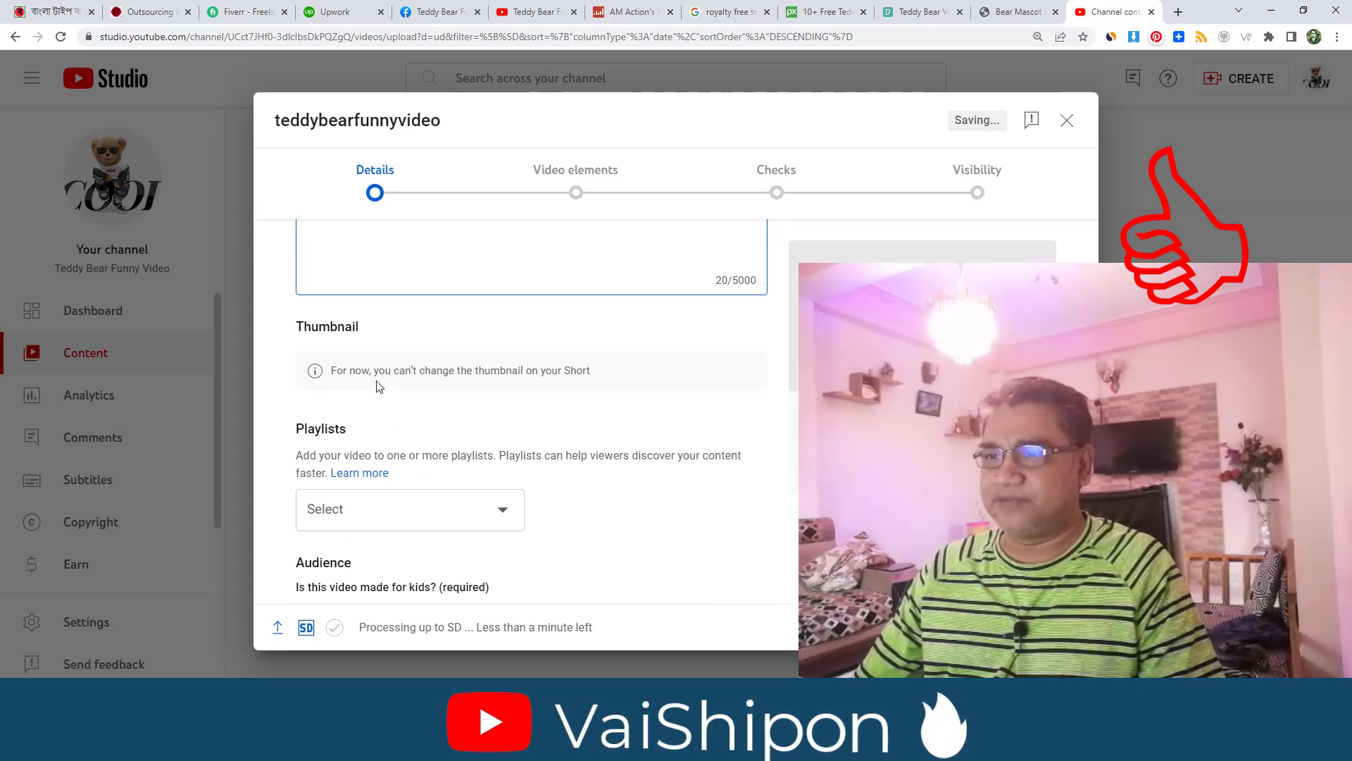
scroll(615, 401, "up", 3)
scroll(655, 404, "down", 3)
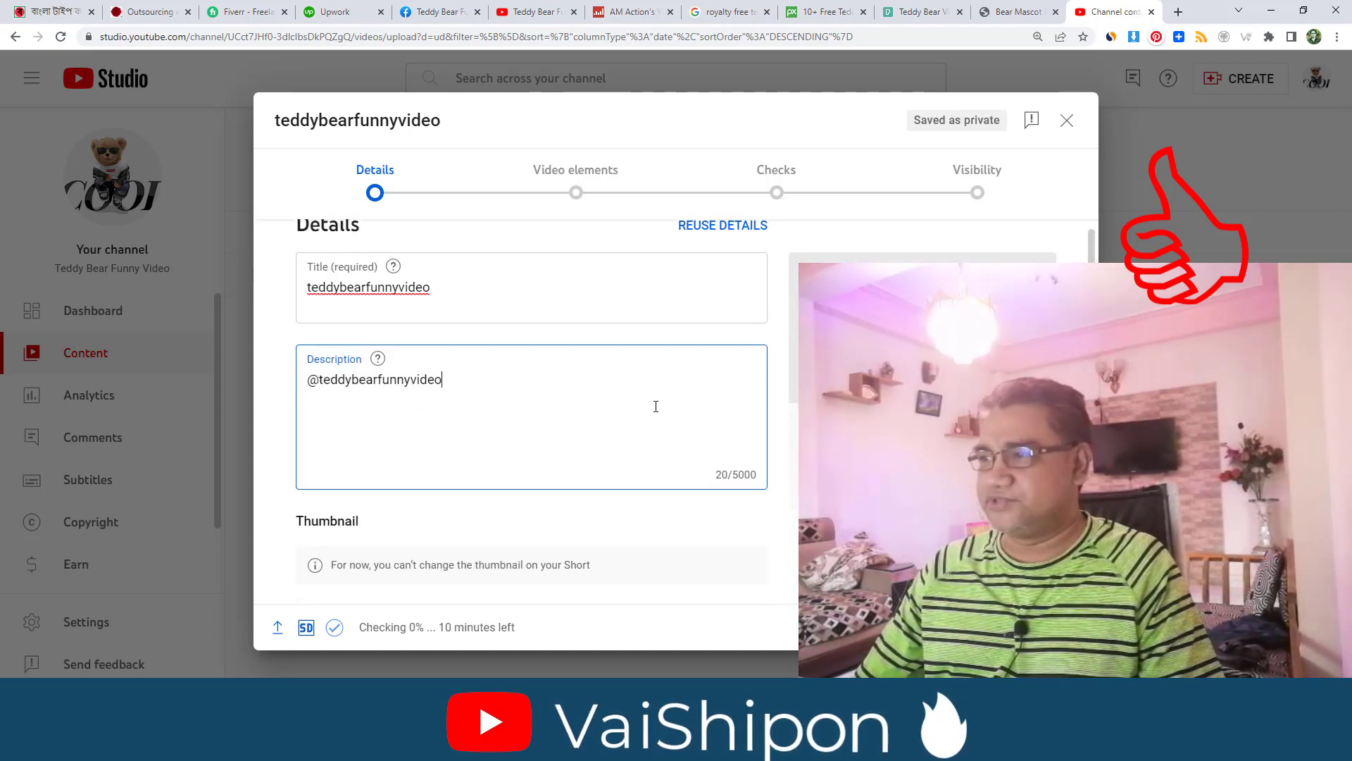
scroll(634, 412, "up", 2)
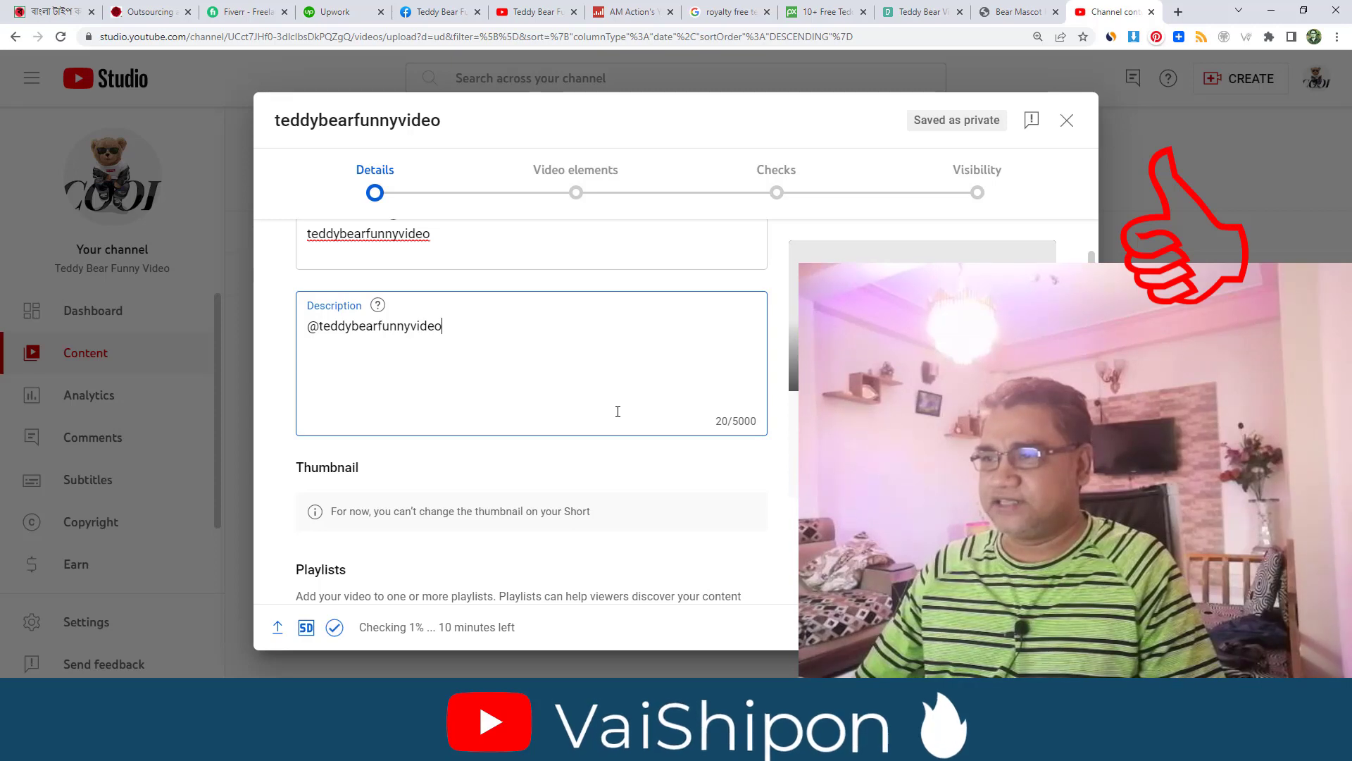
scroll(617, 412, "down", 2)
scroll(617, 412, "down", 1)
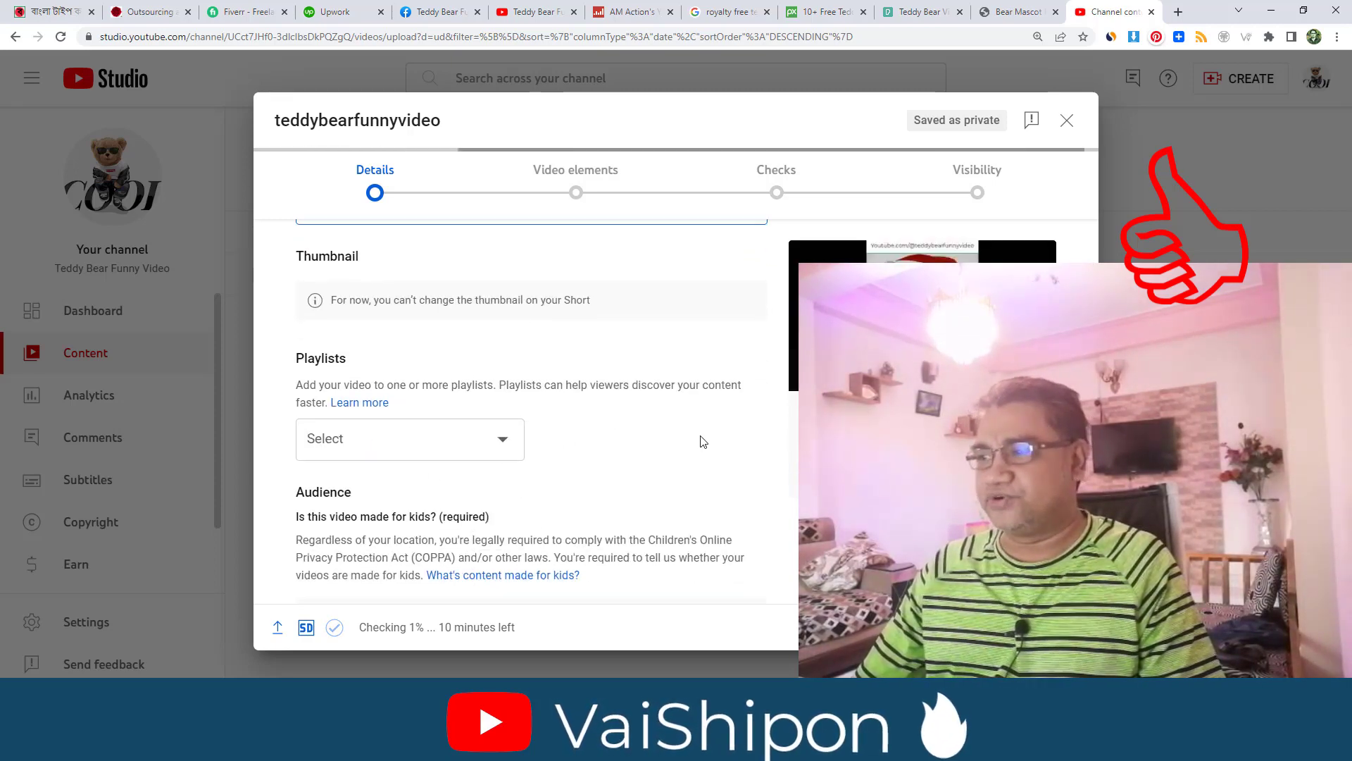
scroll(602, 420, "up", 1)
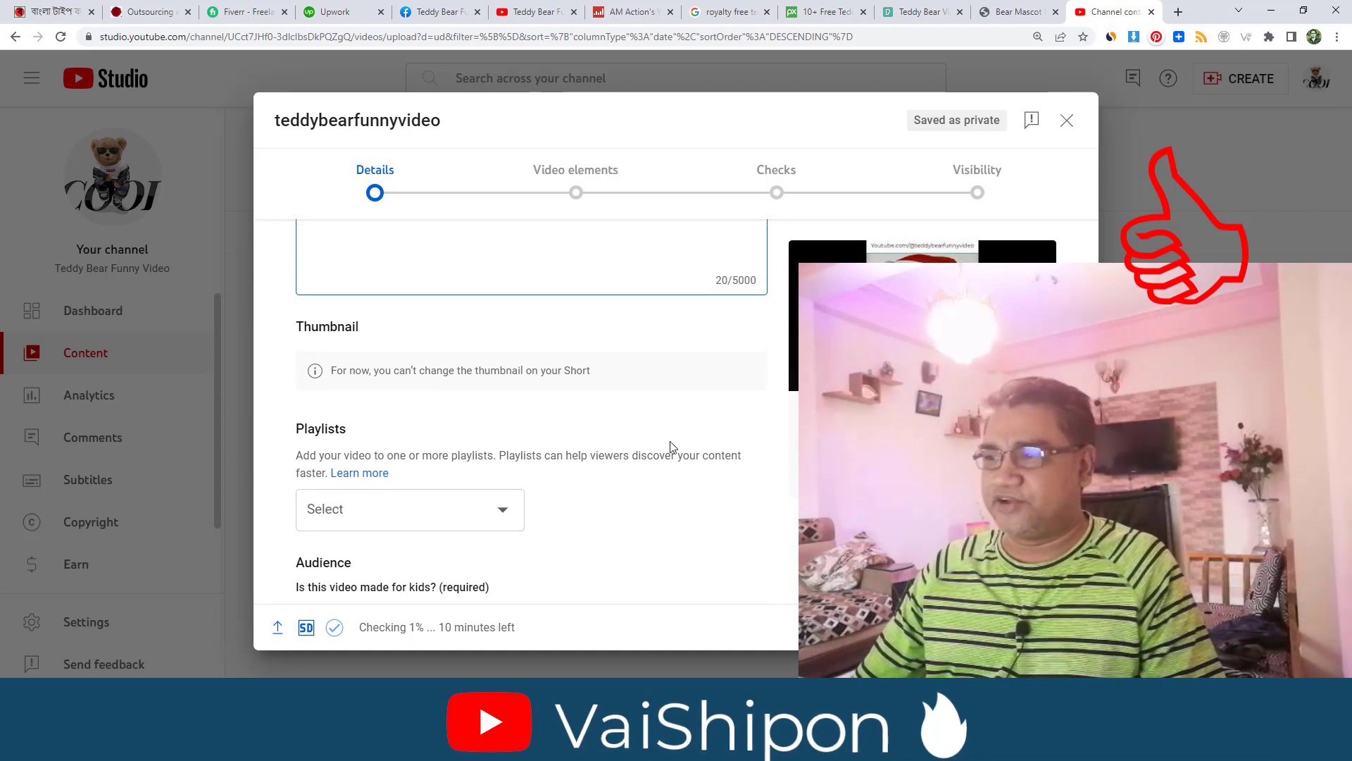
scroll(669, 448, "down", 1)
Set the video's audience to "Yes, it's made for kids"
scroll(669, 448, "down", 1)
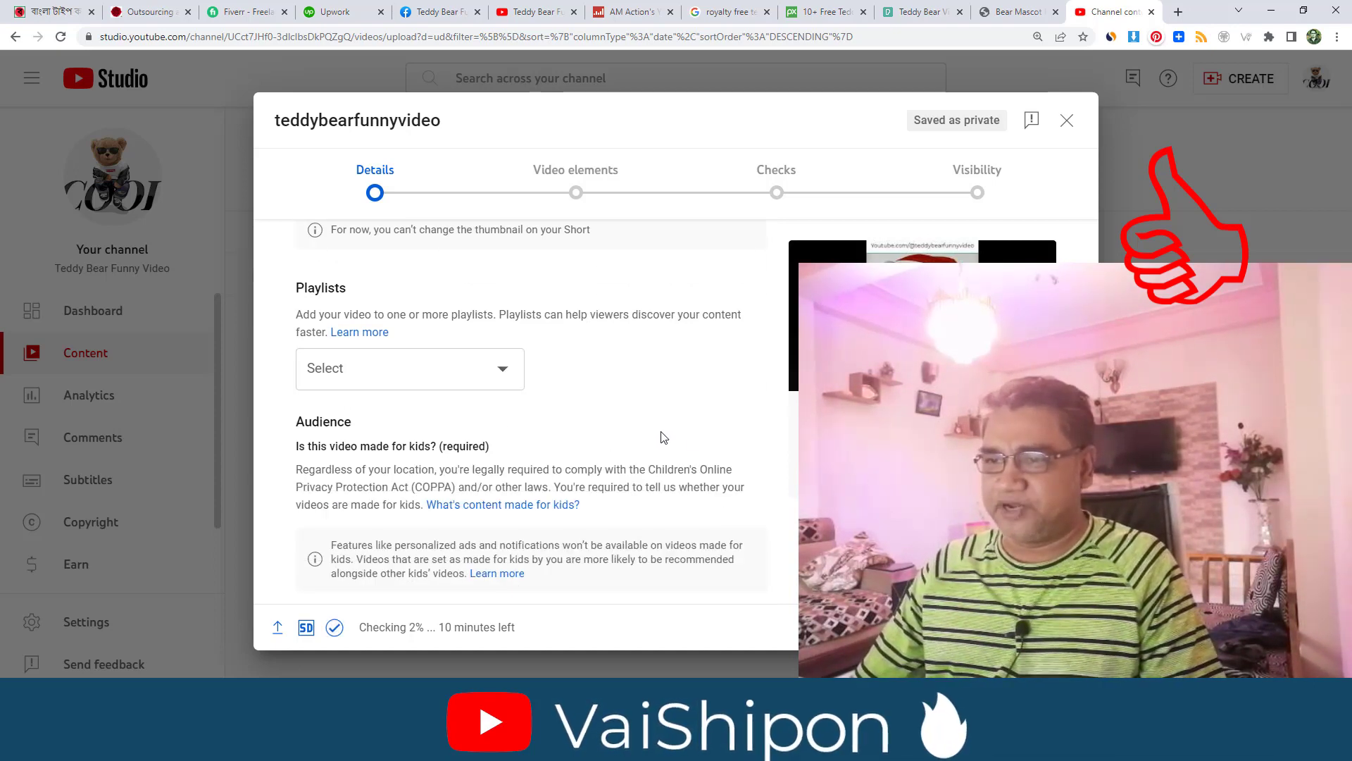
scroll(663, 438, "down", 3)
left_click(305, 408)
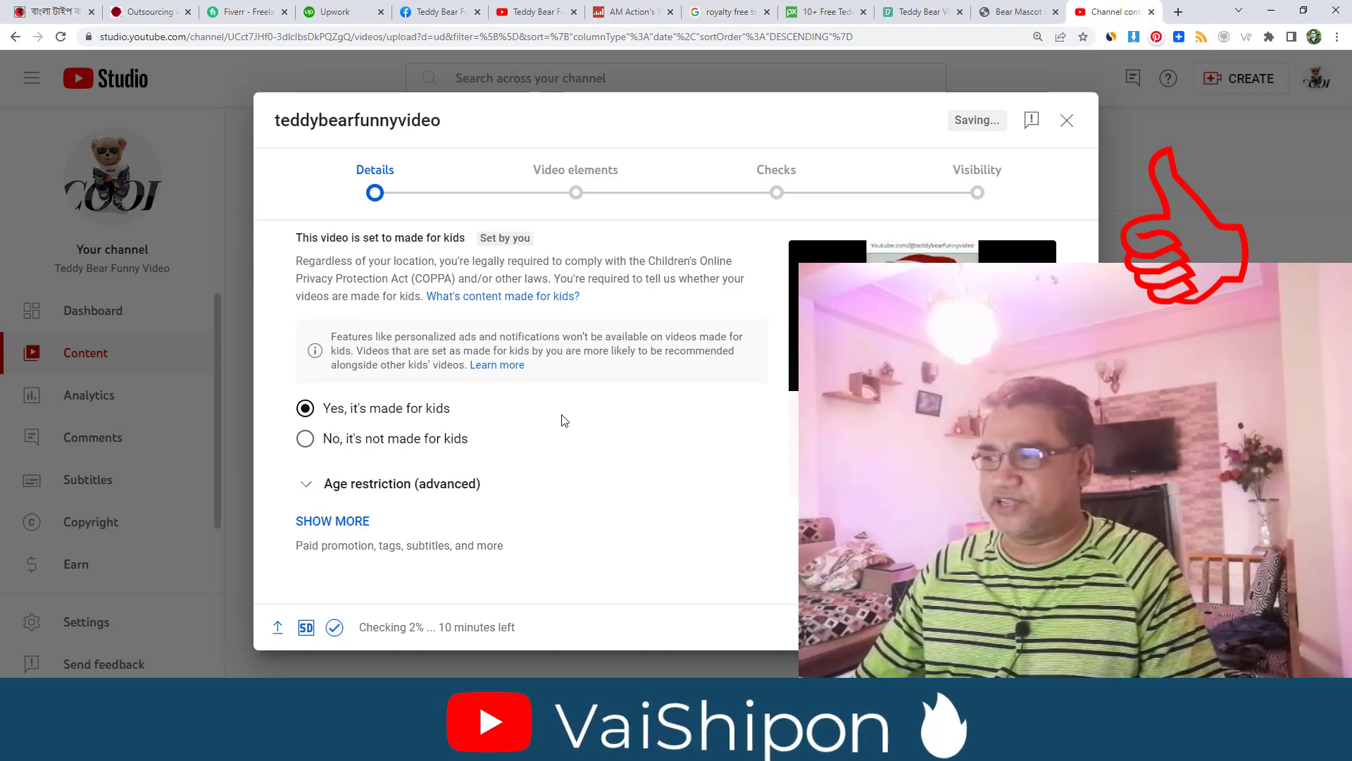
Expand the additional video details and add teddybearfunnyvideo as a tag
left_click(344, 522)
scroll(513, 483, "down", 10)
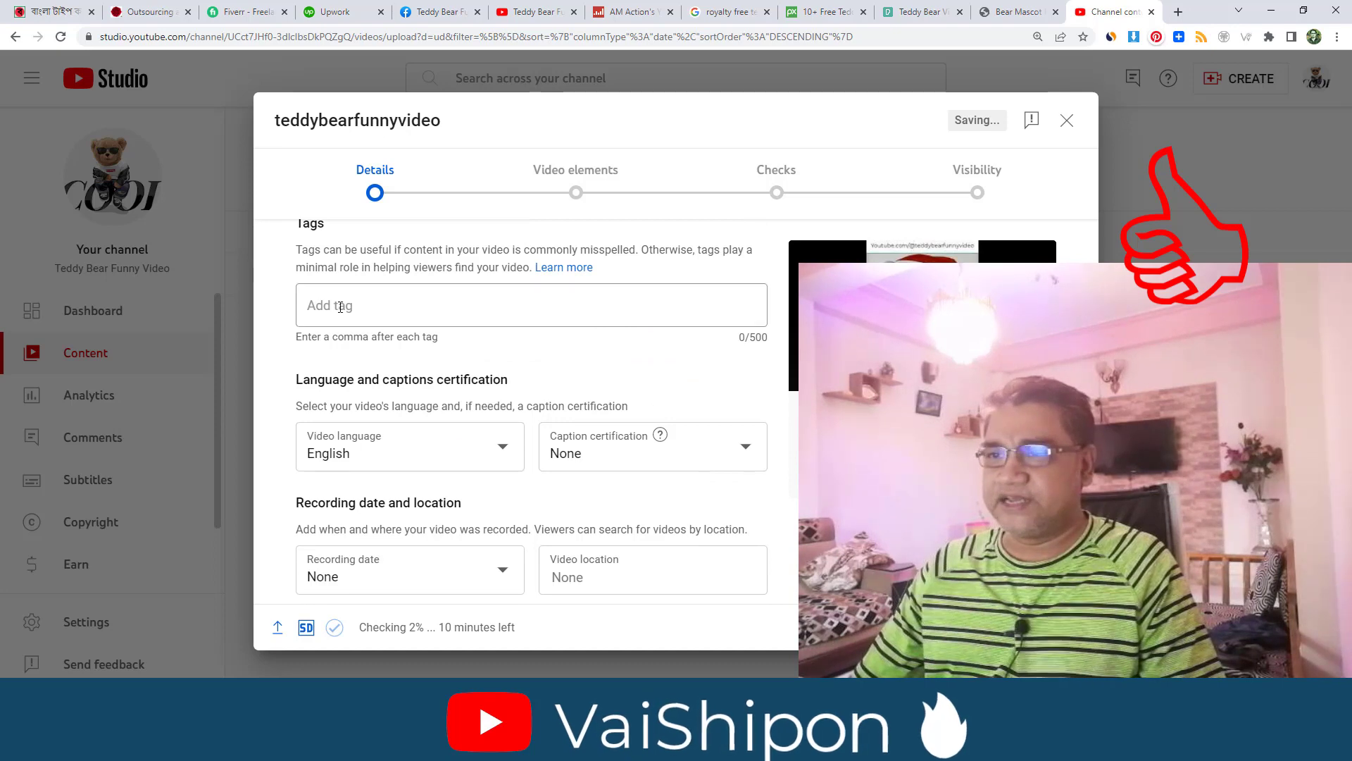
left_click(340, 308)
key("ctrl+v")
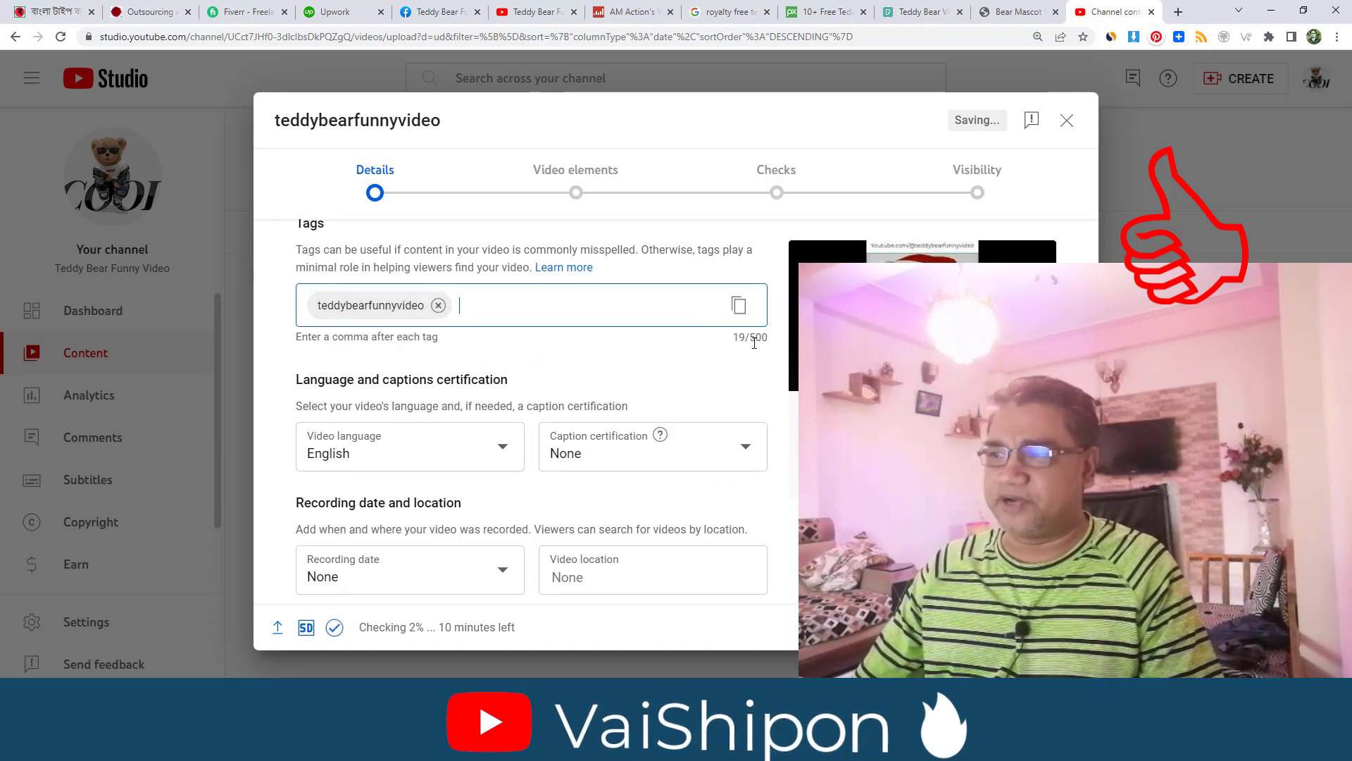
Set the video's language to Bangla
scroll(520, 497, "down", 1)
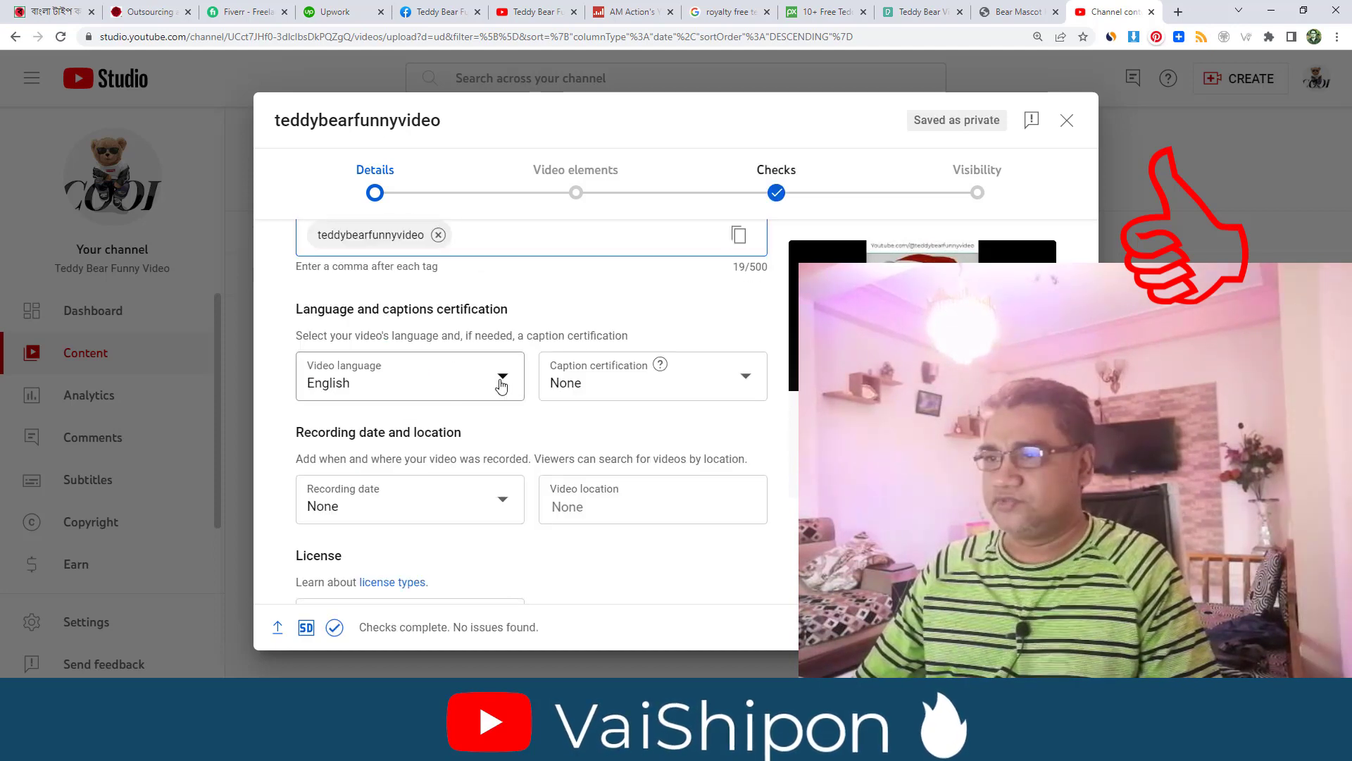
left_click(502, 384)
scroll(417, 257, "up", 10)
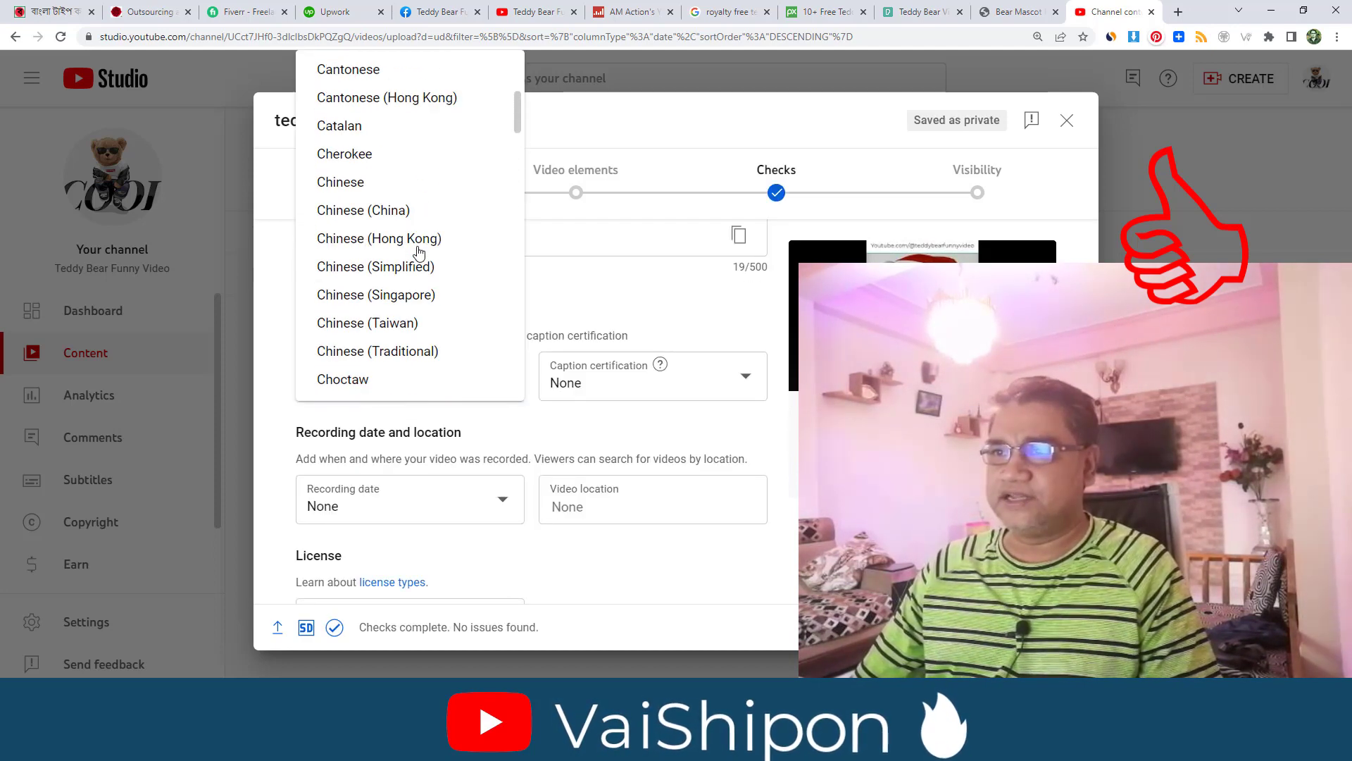
scroll(418, 253, "up", 4)
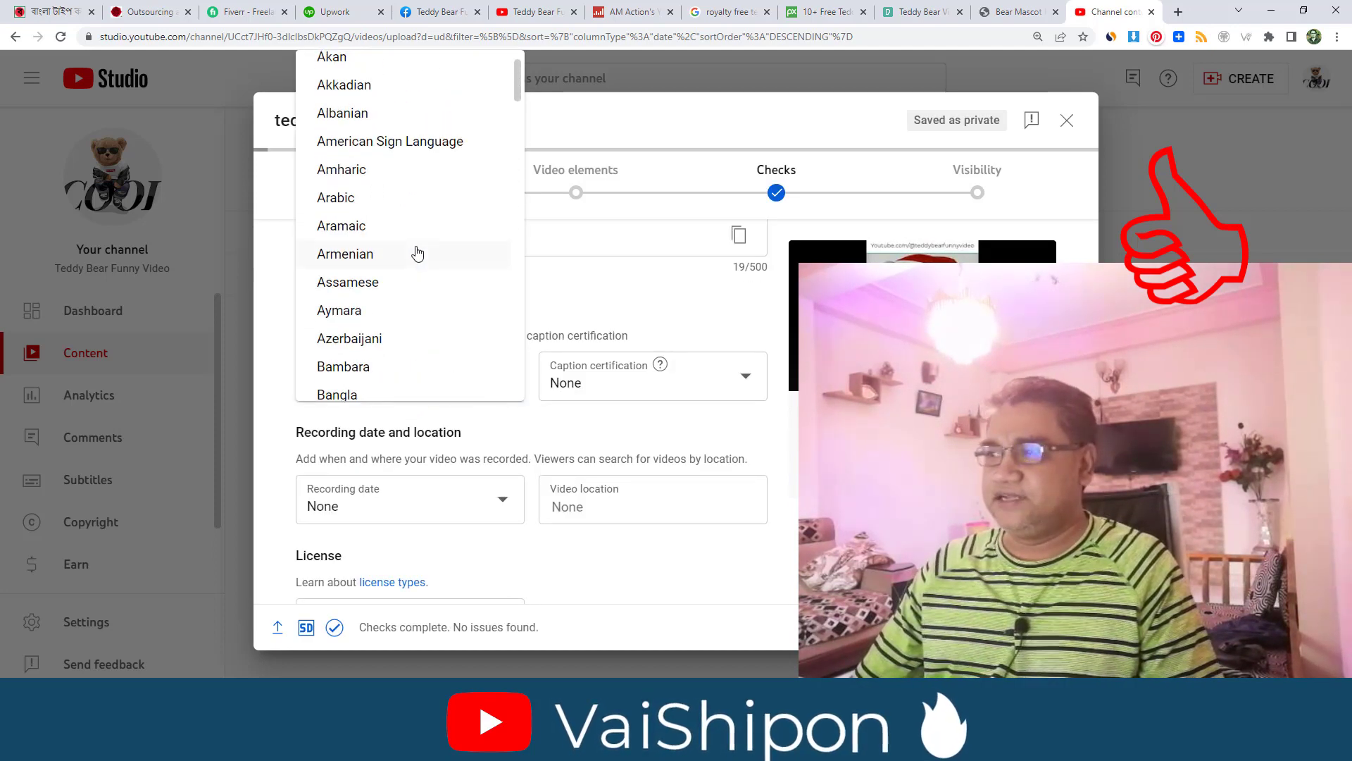
scroll(417, 254, "down", 3)
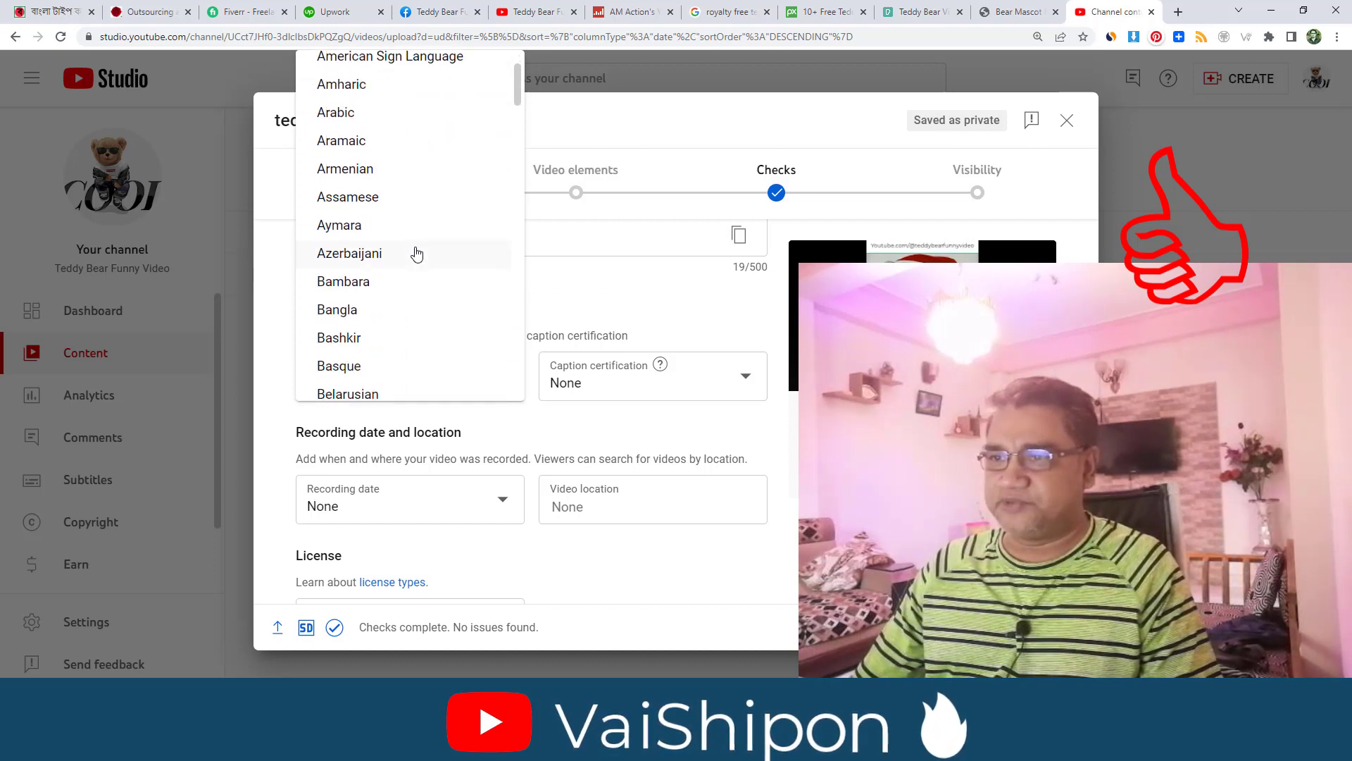
scroll(409, 265, "down", 5)
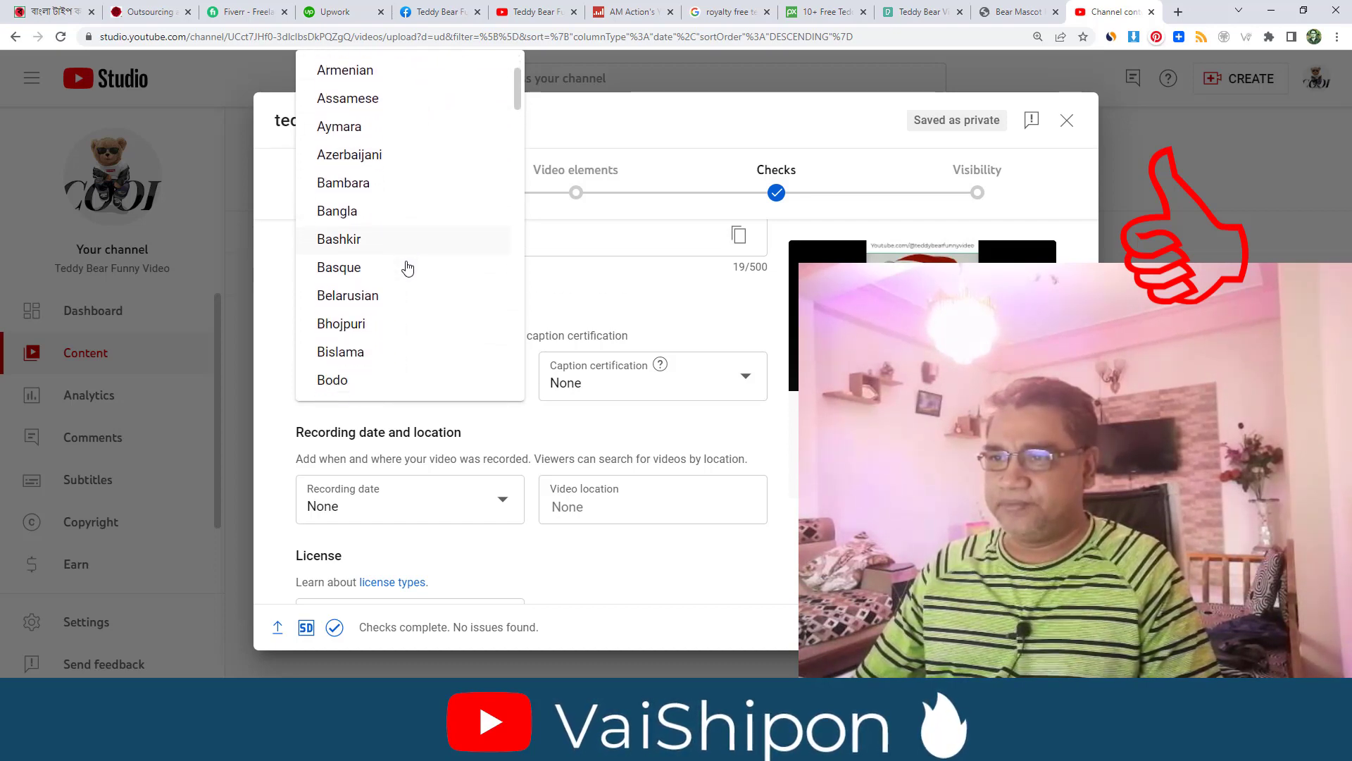
scroll(405, 266, "up", 3)
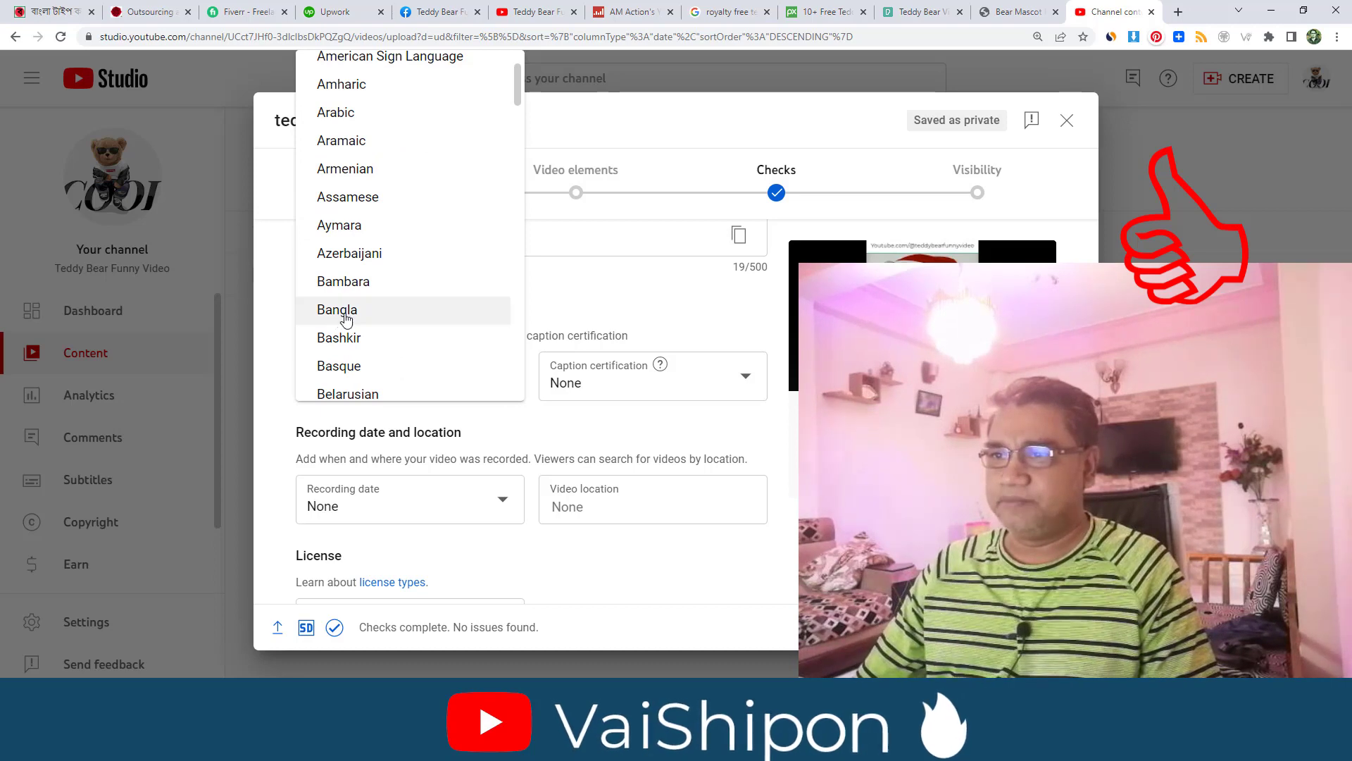
left_click(426, 310)
Proceed through the remaining upload stages, publish the video with Public visibility and dismiss the sharing dialog
scroll(667, 513, "down", 10)
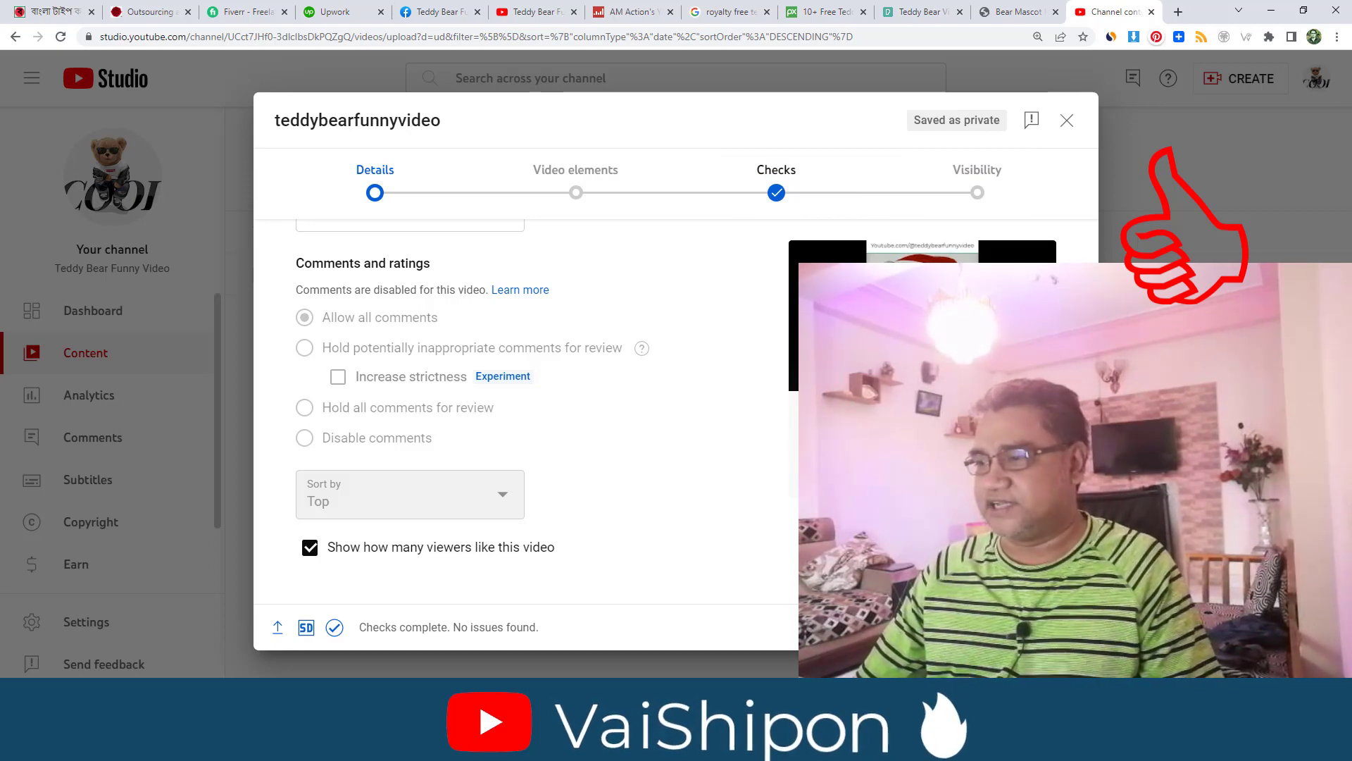
left_click(1050, 627)
left_click(1049, 627)
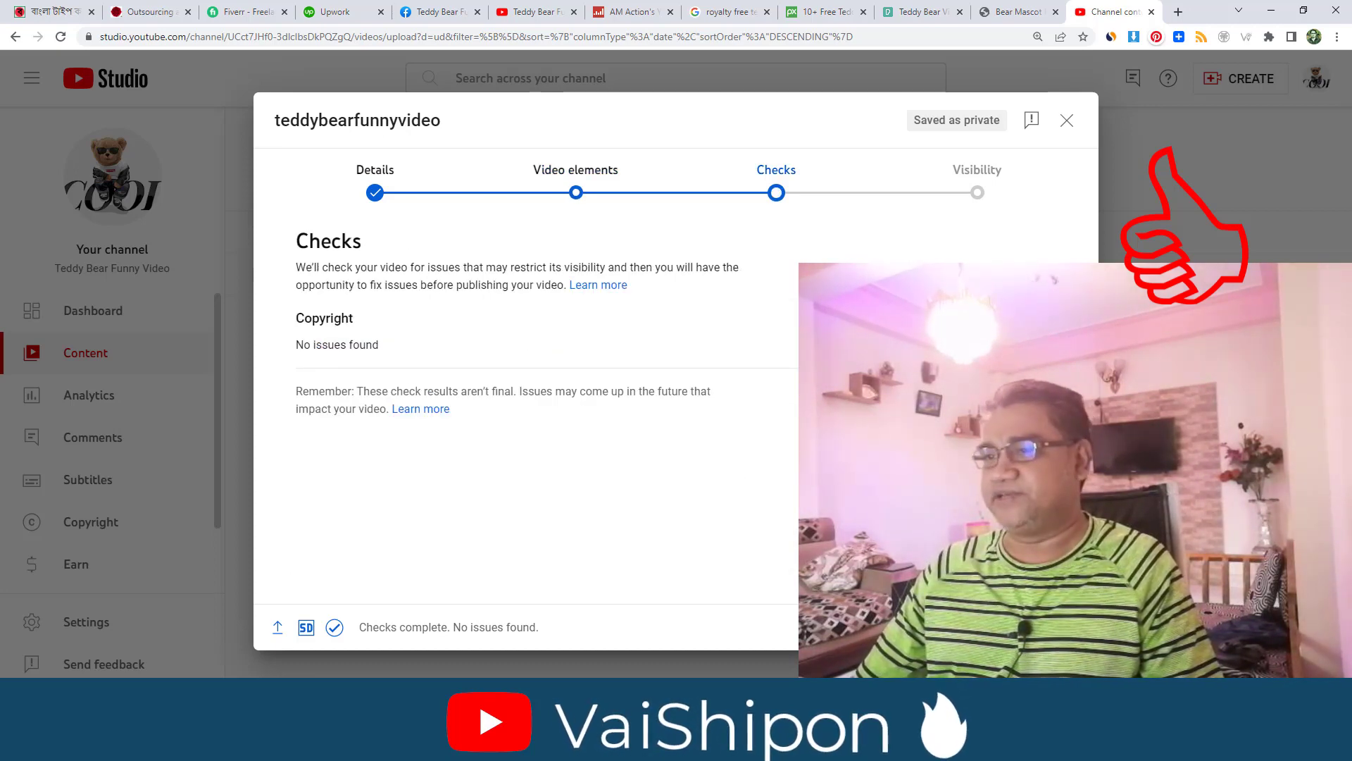
left_click(1050, 627)
left_click(351, 466)
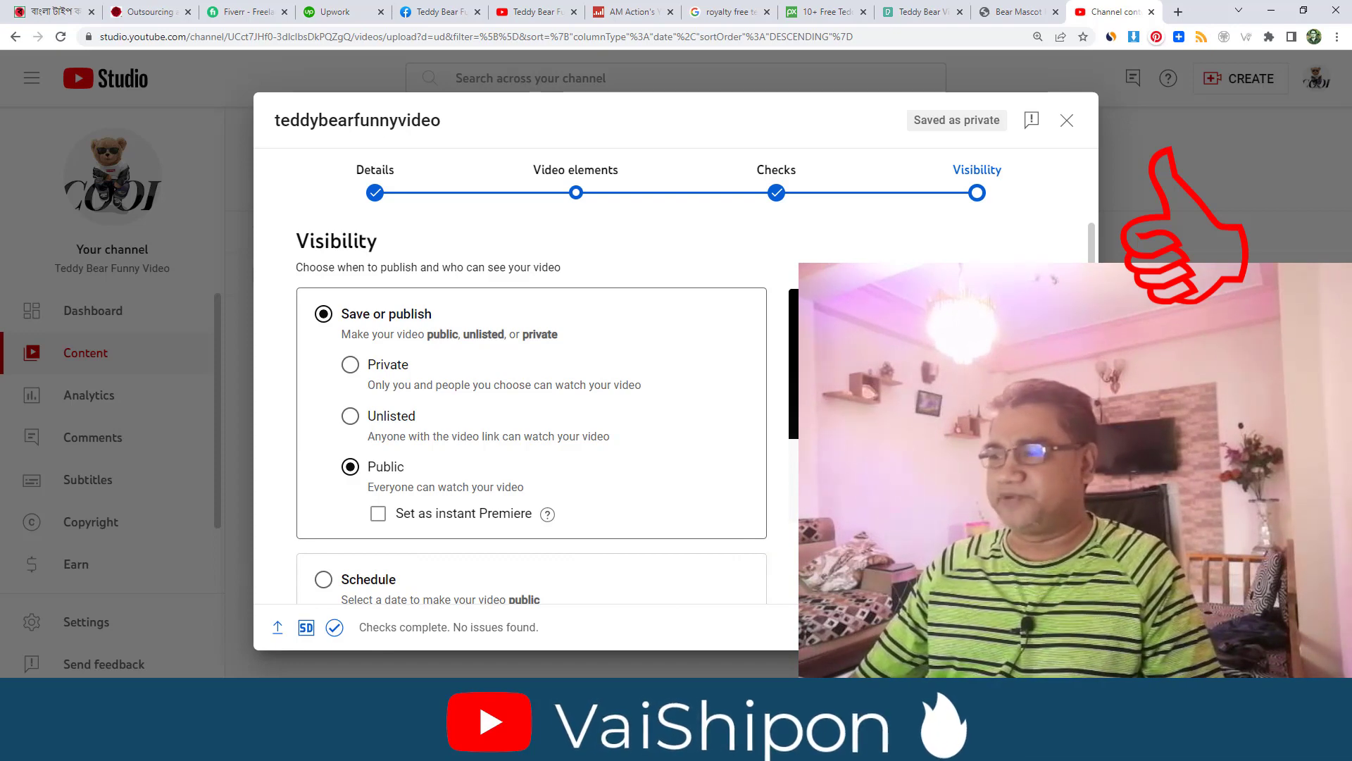
left_click(1048, 627)
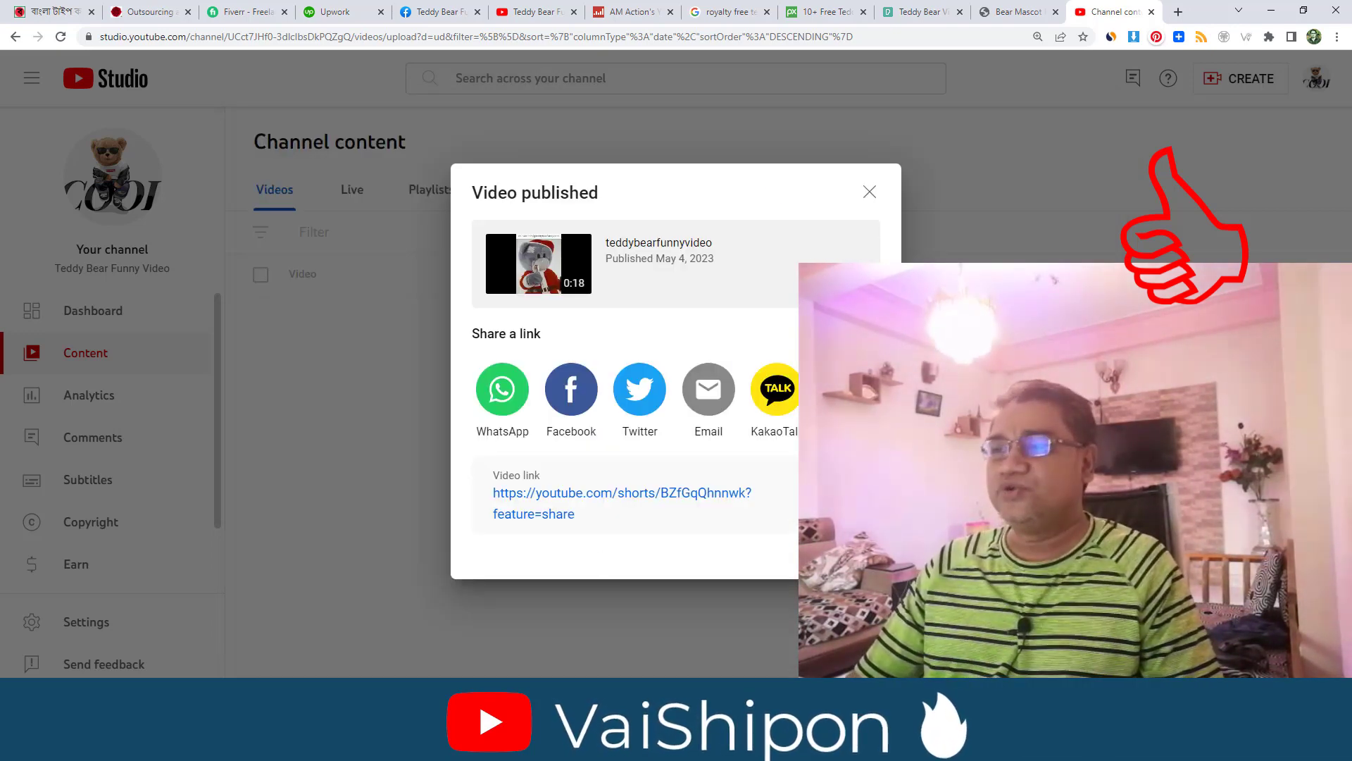
key("Escape")
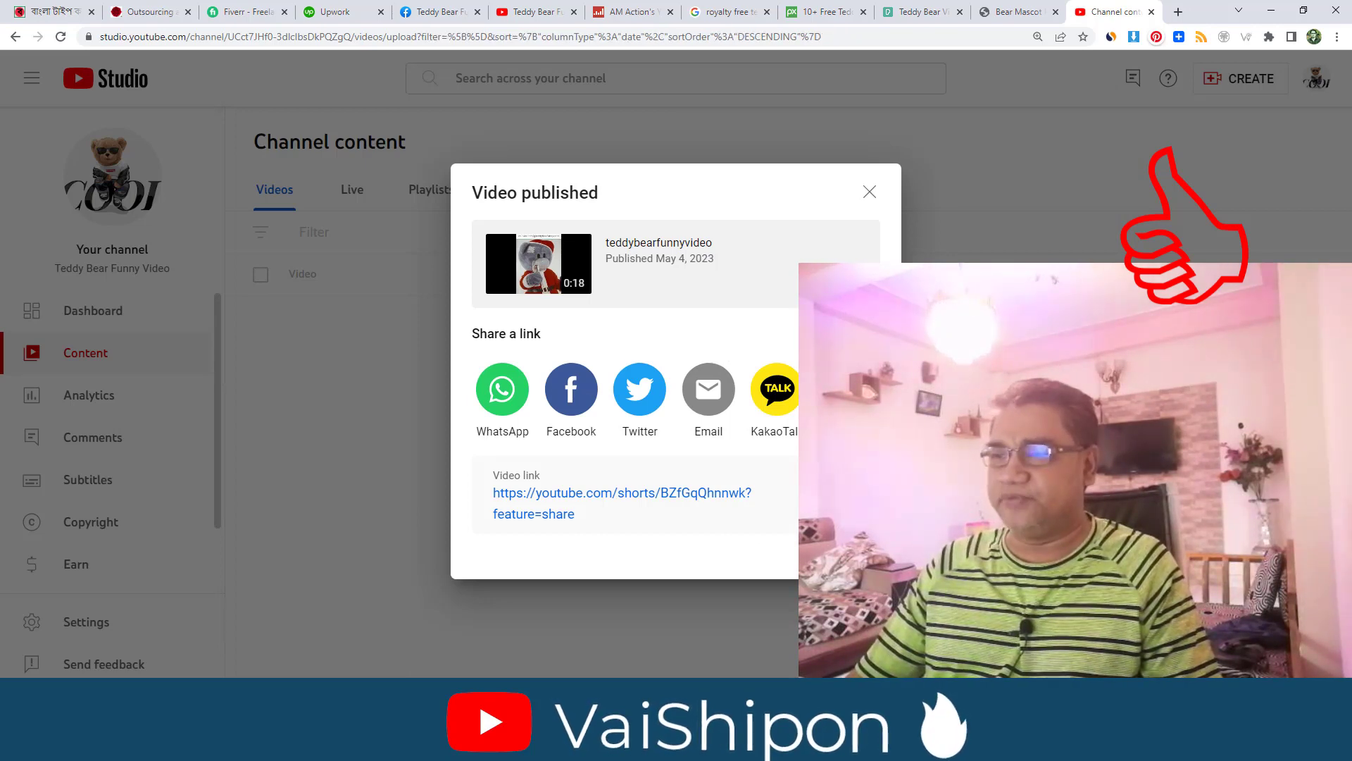
Open the published teddybearfunnyvideo Short to check its playback and return to the channel content list
left_click(95, 314)
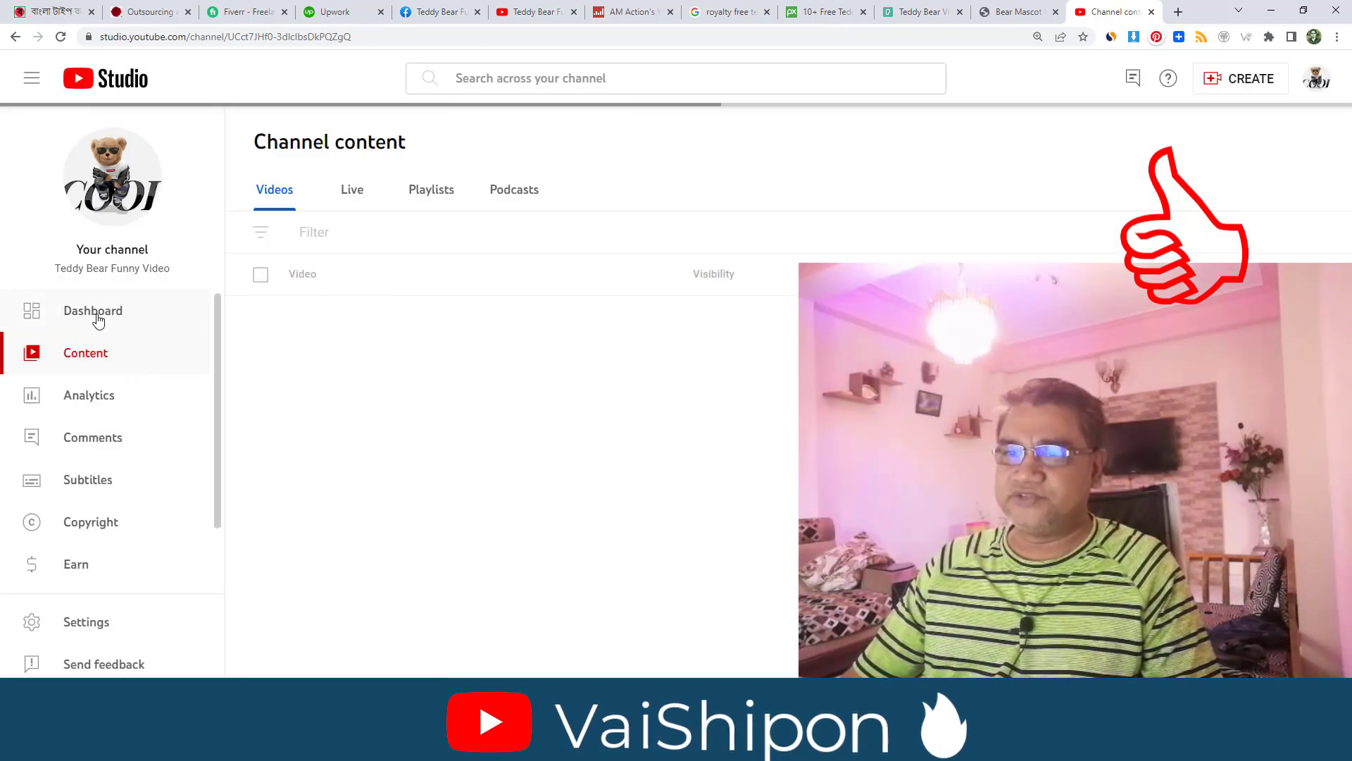
left_click(607, 429)
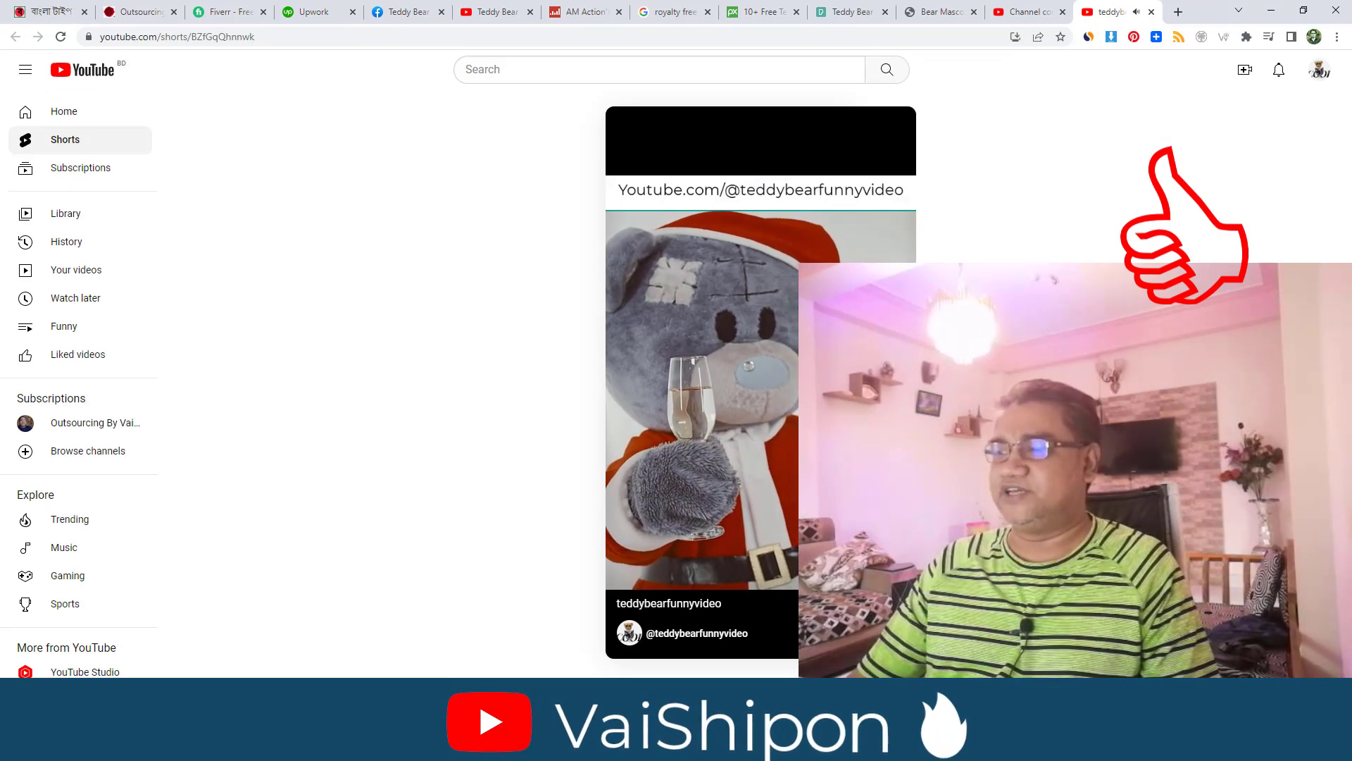
key("ctrl+w")
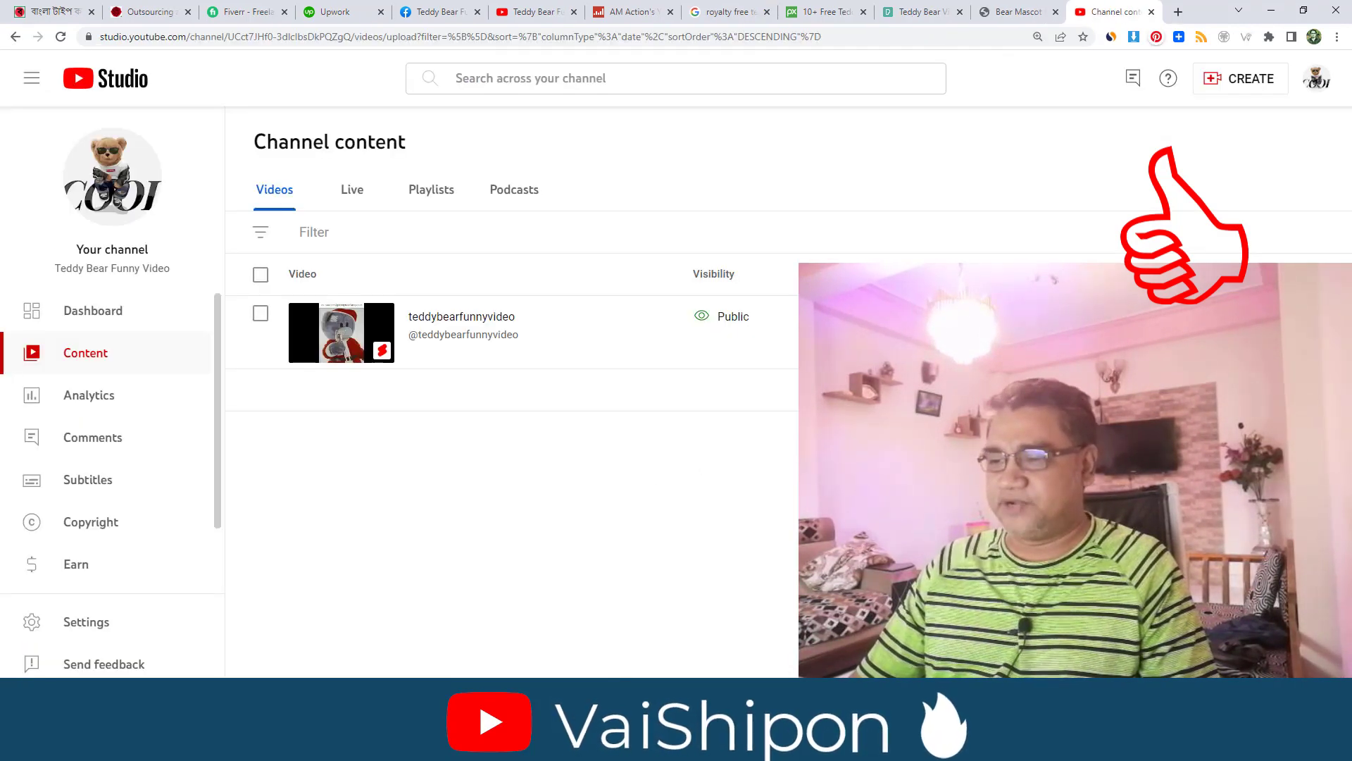
Switch to the Teddy Bear Funny Video Facebook page and look through its professional dashboard
key("alt+Tab")
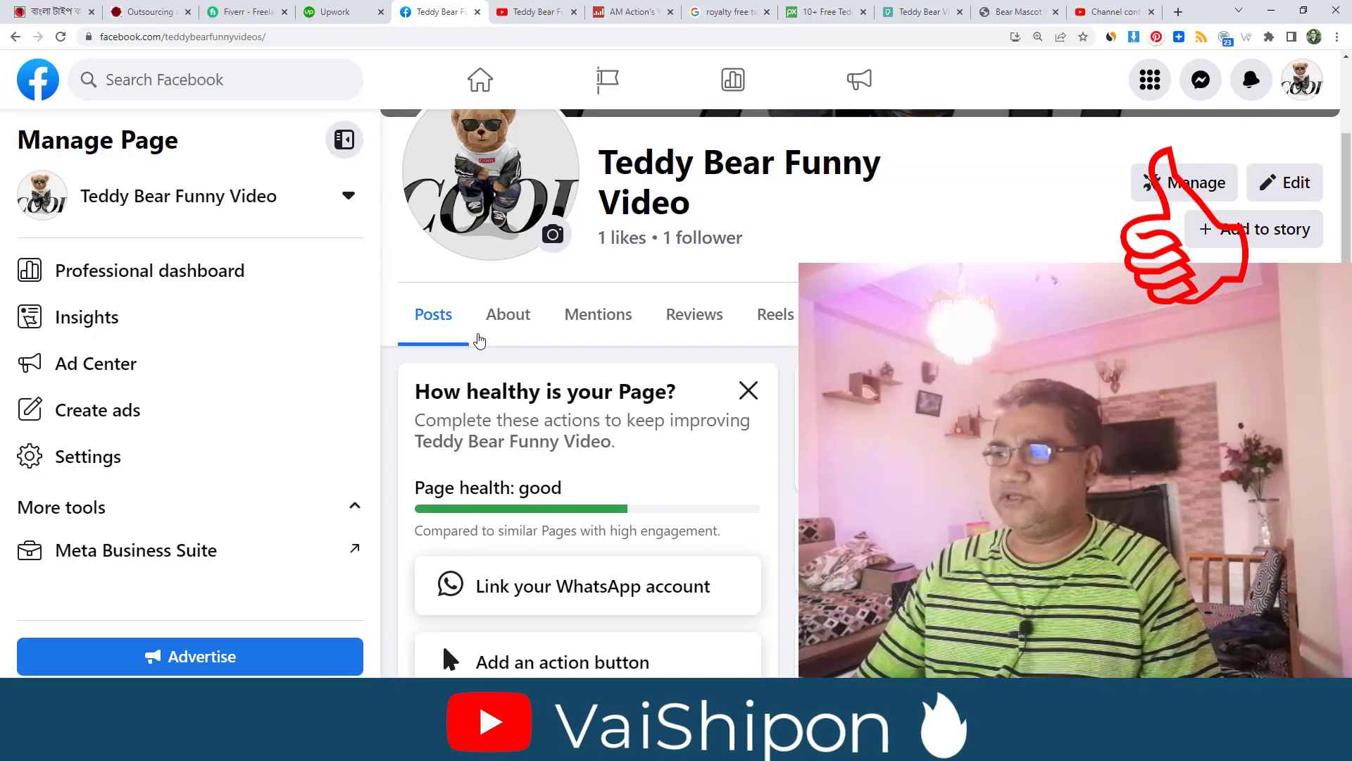
scroll(477, 338, "up", 5)
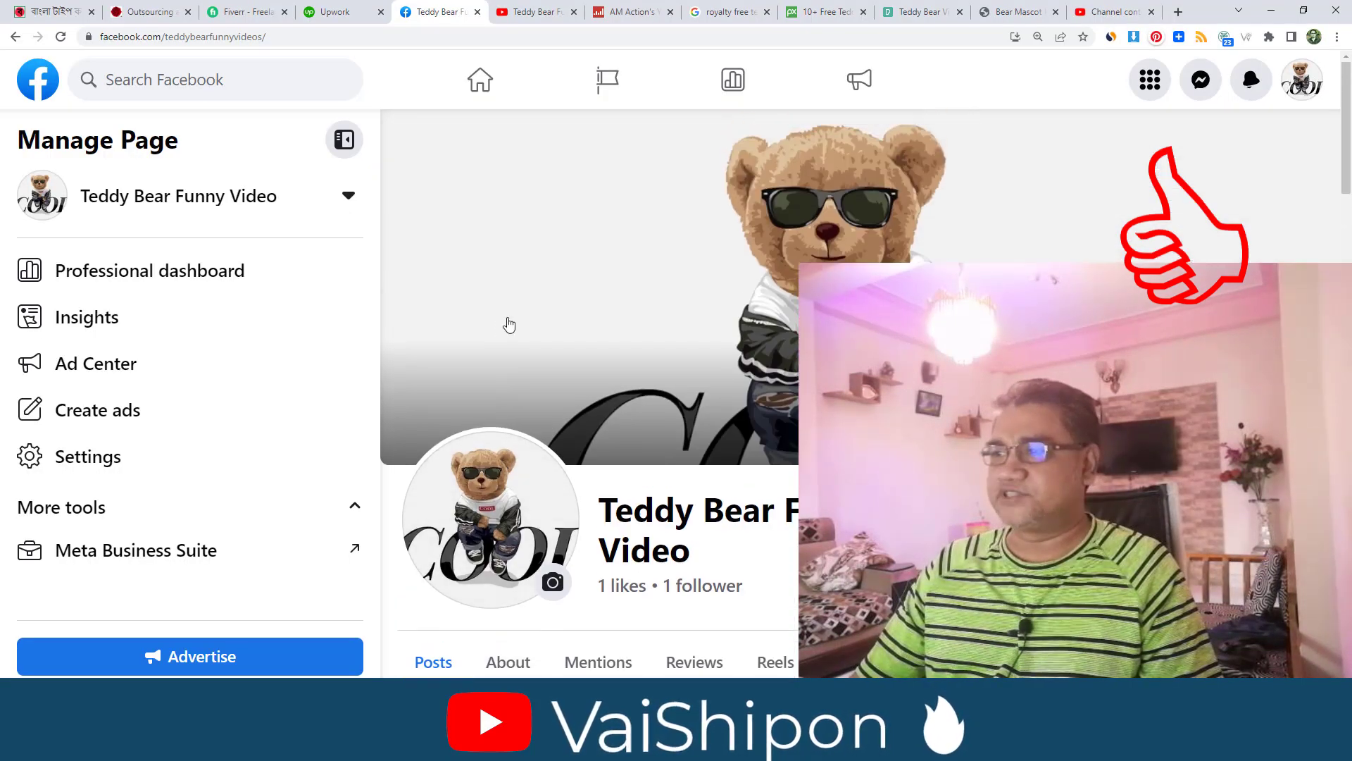
left_click(193, 275)
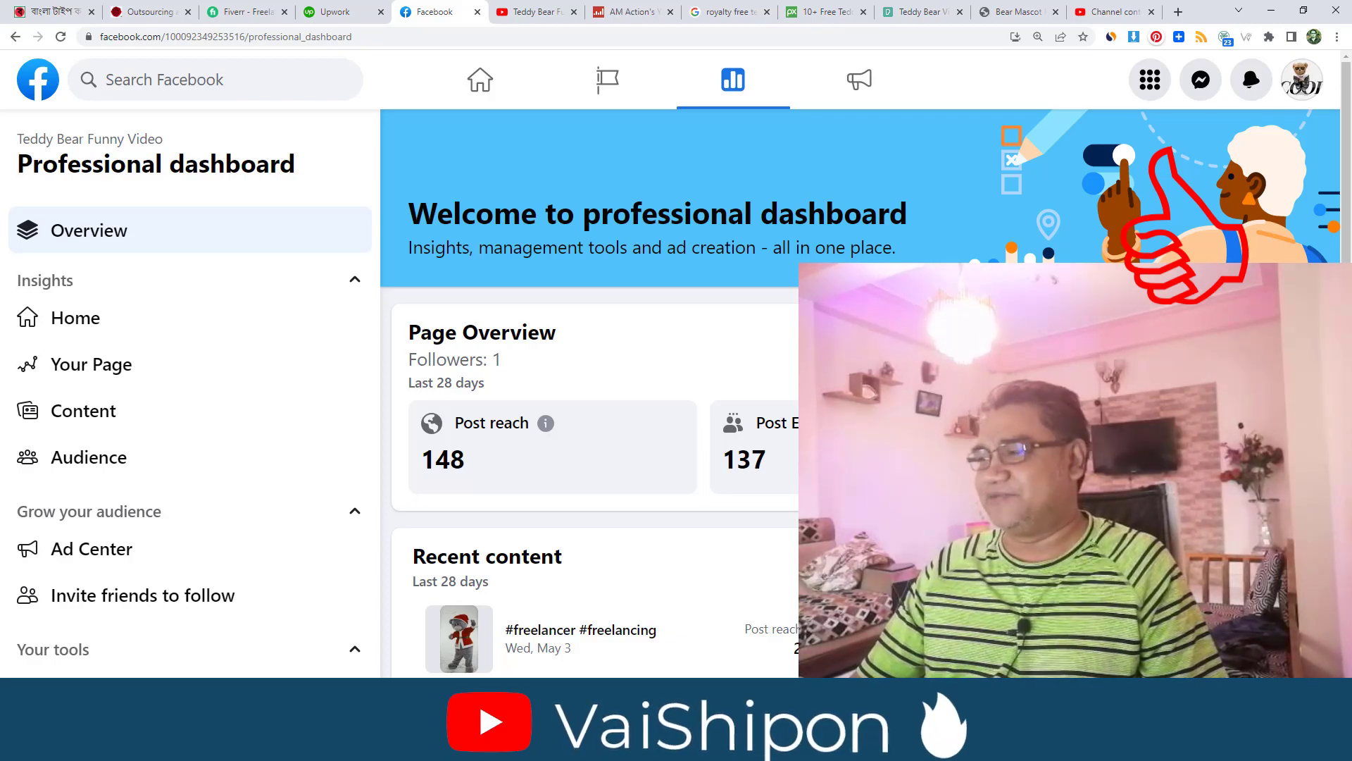
scroll(780, 474, "down", 10)
scroll(781, 474, "up", 10)
scroll(780, 473, "up", 1)
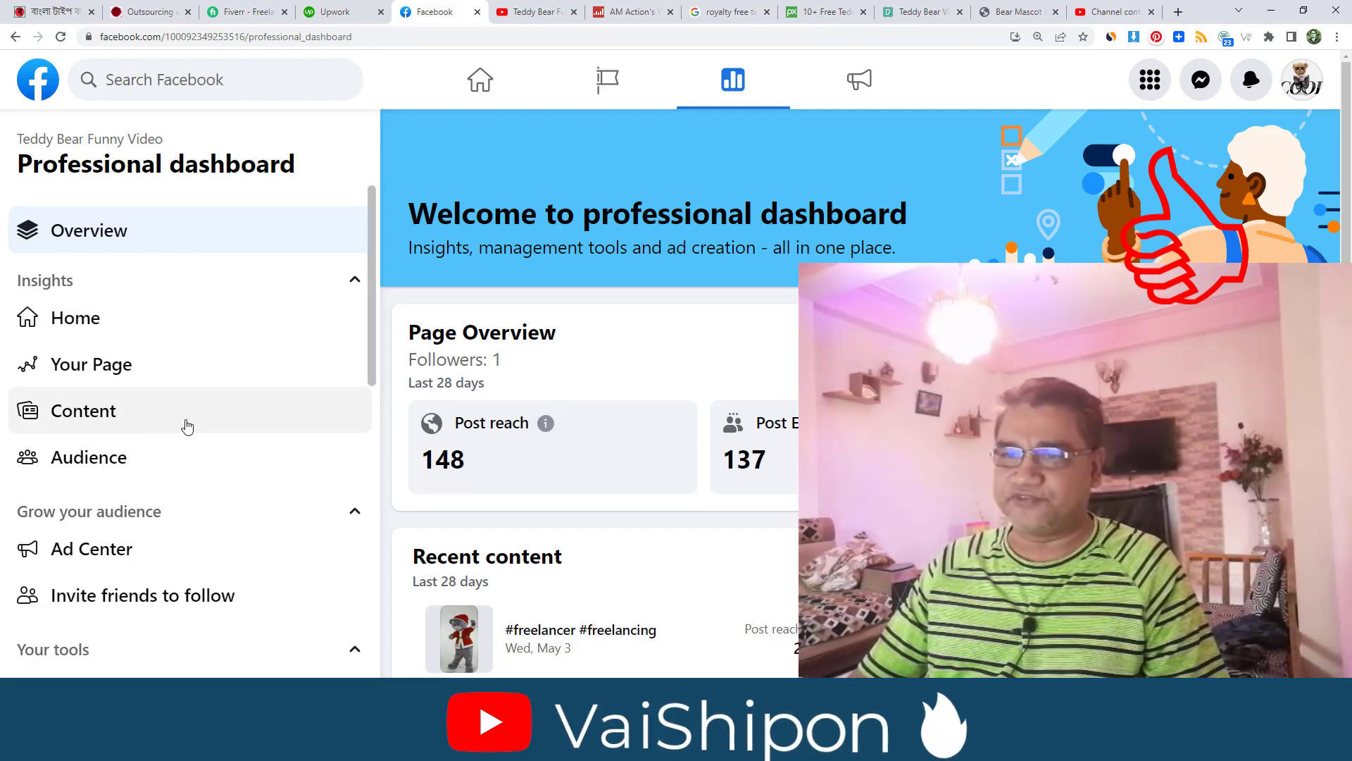
Open Meta Business Suite for the Teddy Bear Funny Video page and start creating a reel
scroll(211, 451, "down", 5)
left_click(181, 475)
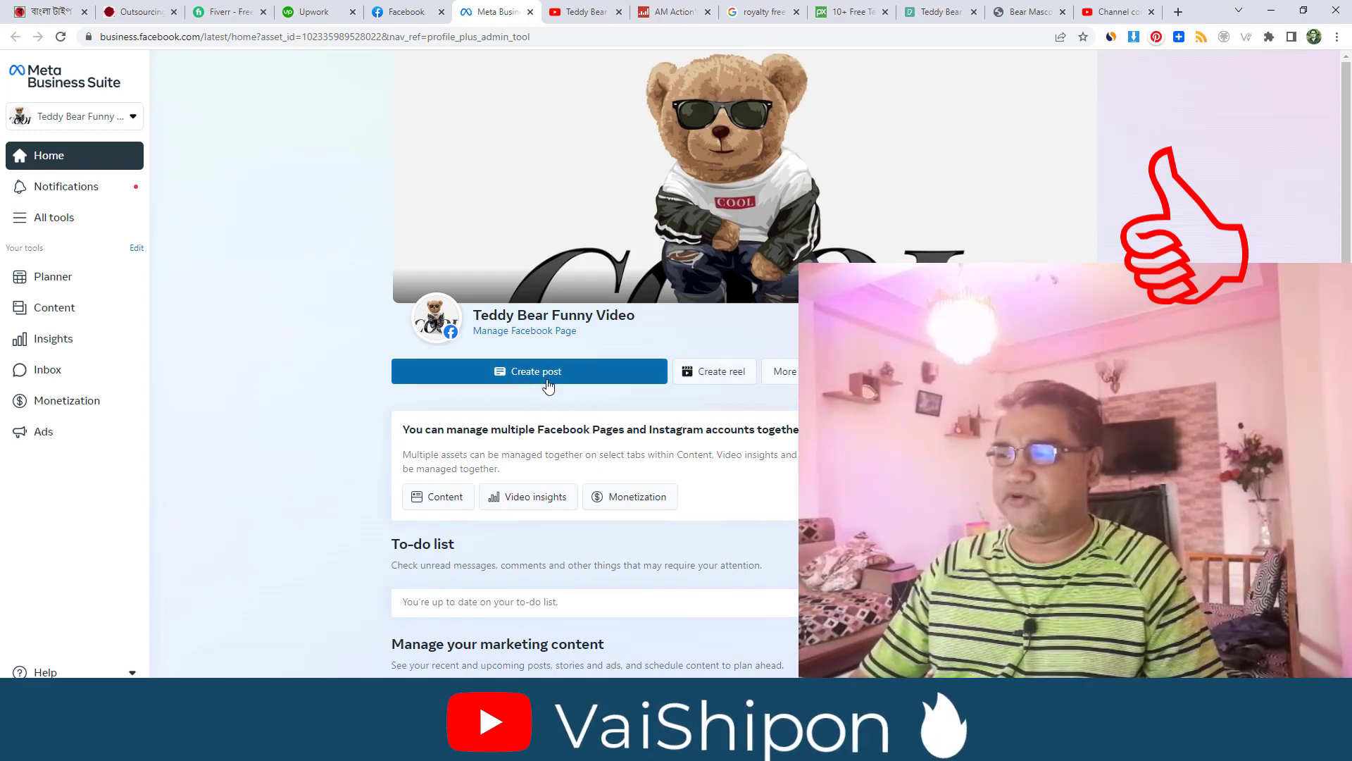
left_click(712, 373)
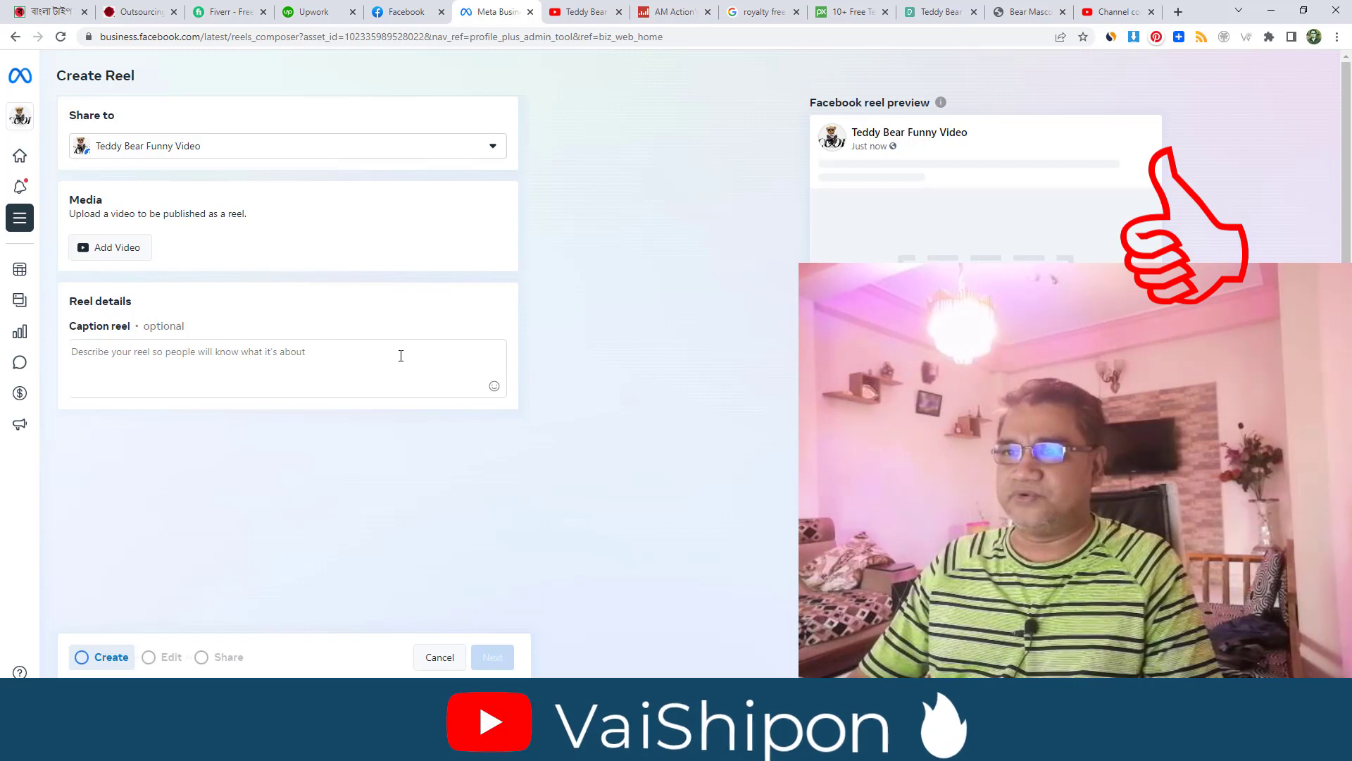
Browse to the Downloads folder for the reel's video and rename the Pexels teddy bear clip as 777
left_click(109, 251)
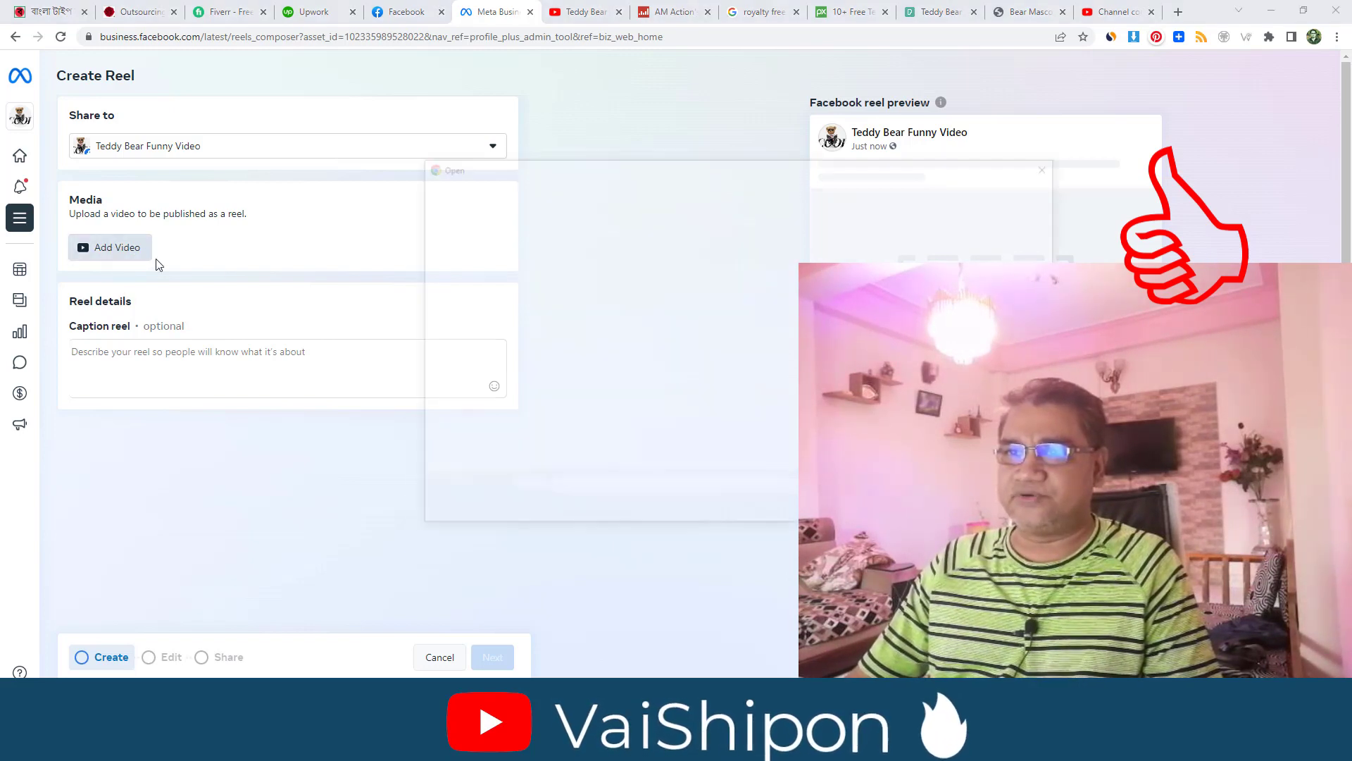
left_click(470, 314)
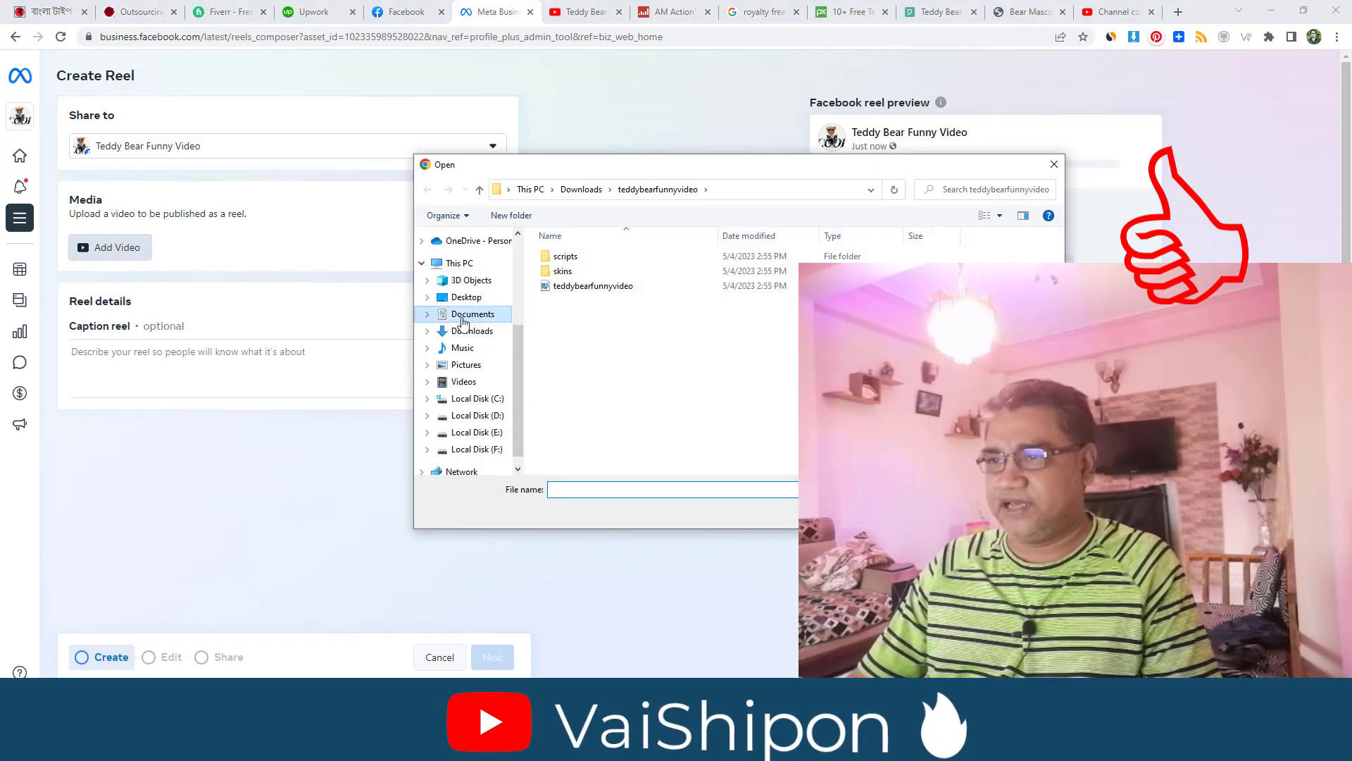
left_click(454, 331)
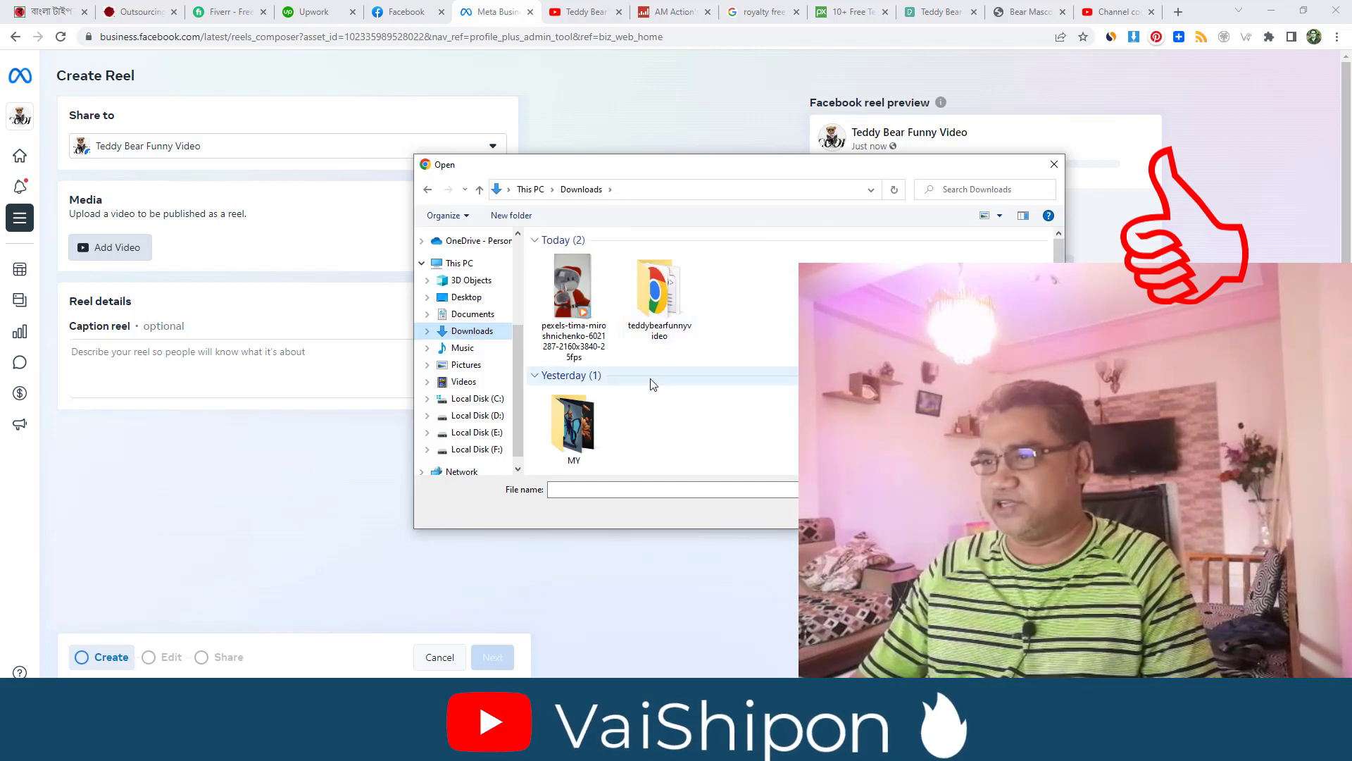
left_click(565, 302)
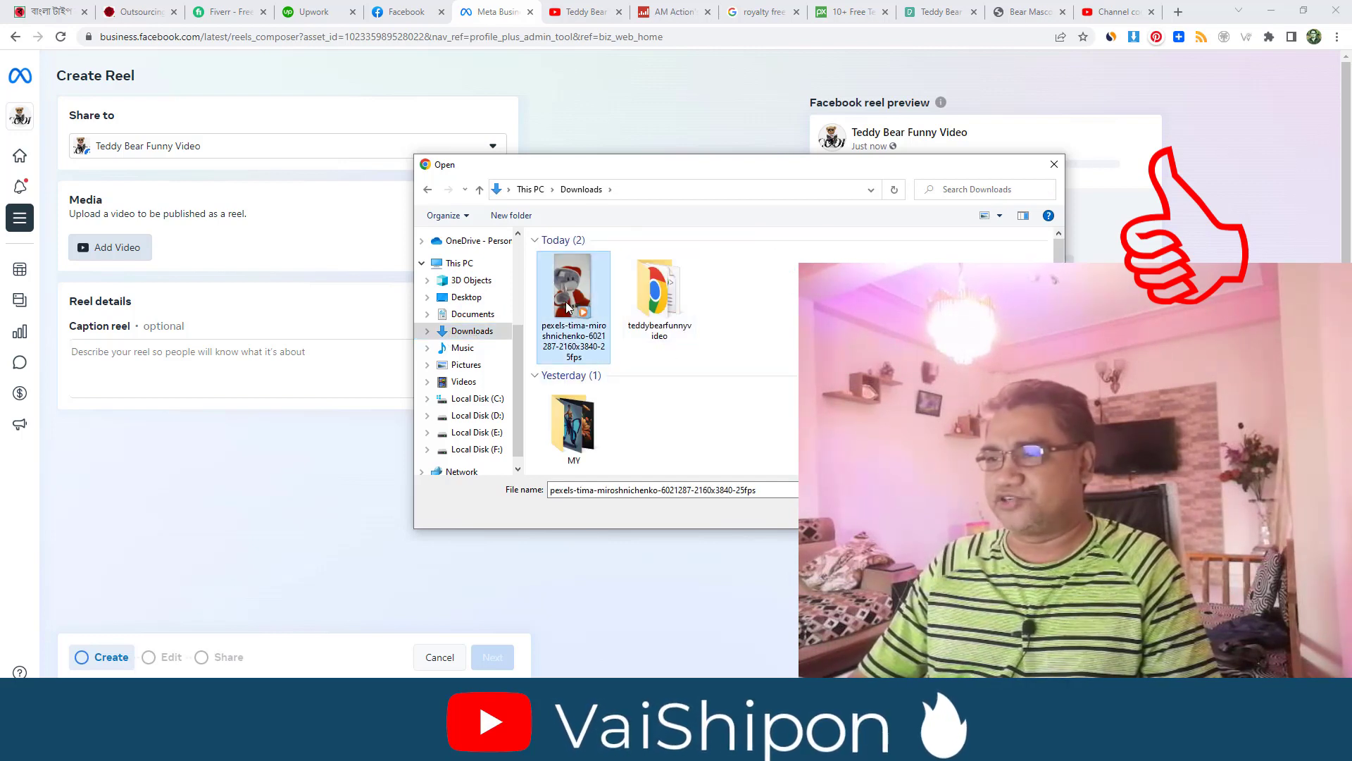
key("F2")
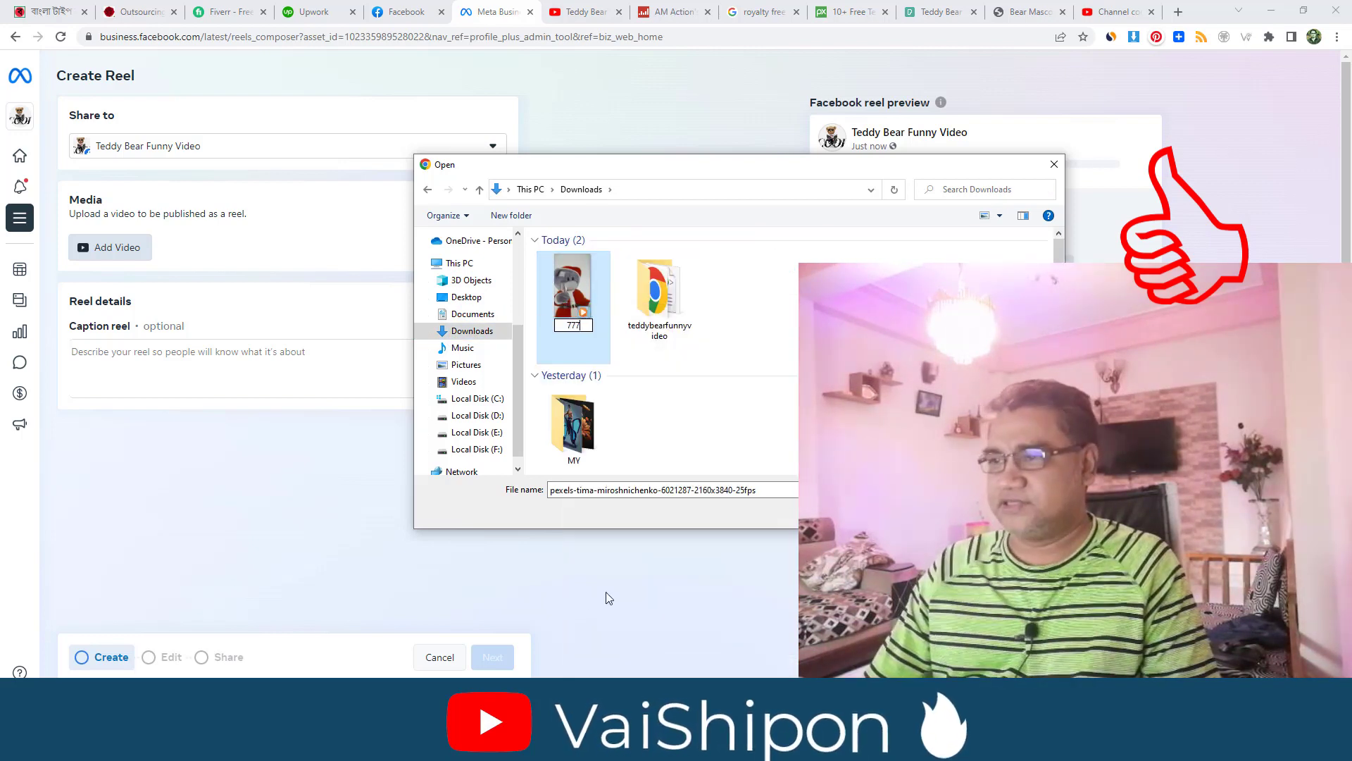
type("777")
key("Return")
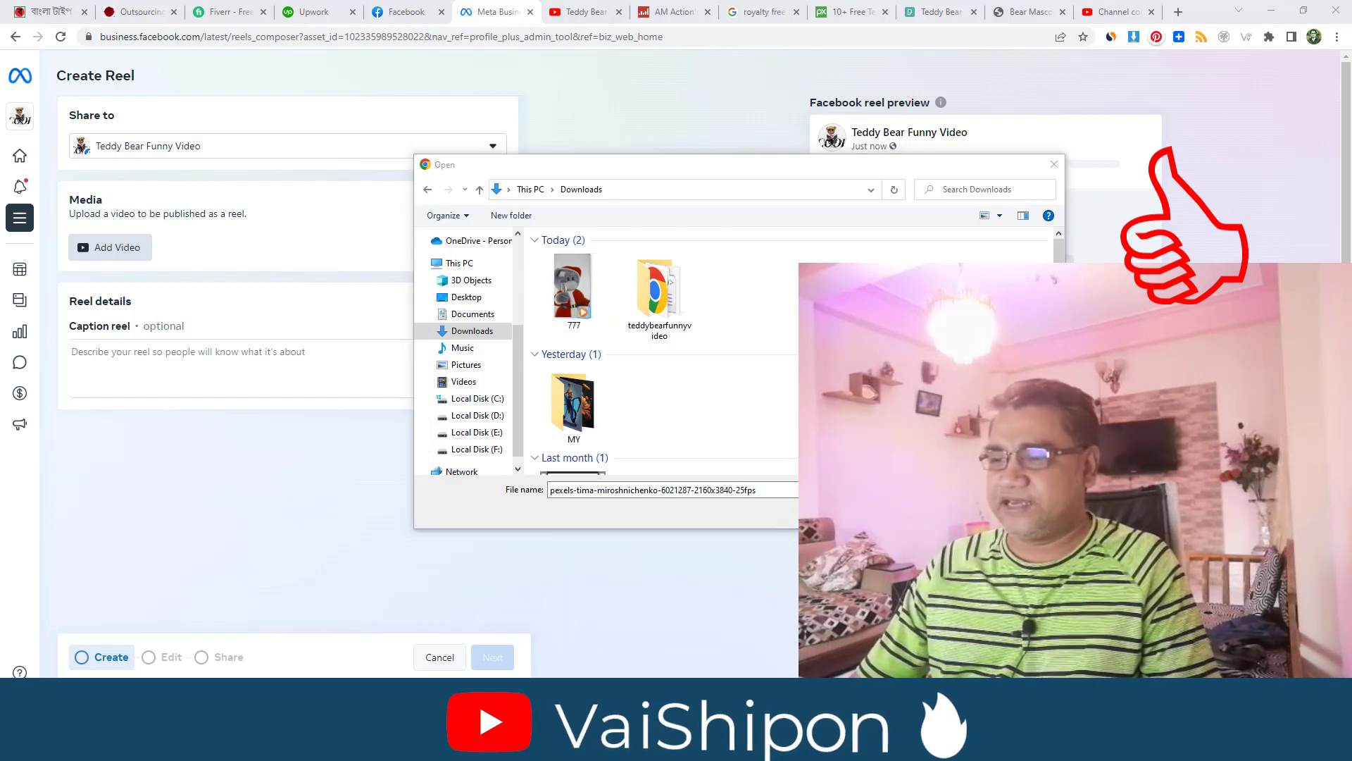